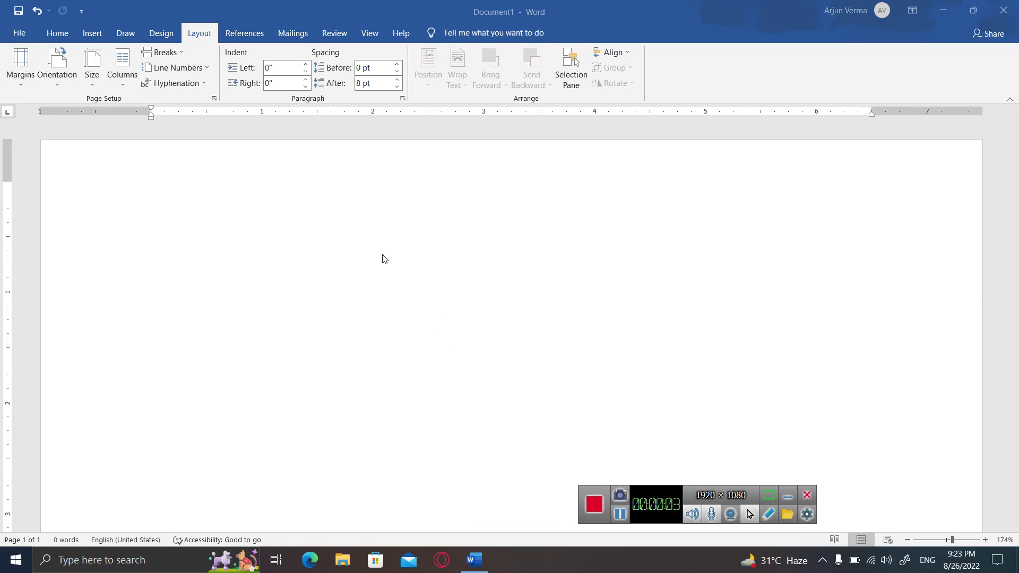
Generate two batches of =rand() sample text, then return to the top of the document.
click(201, 40)
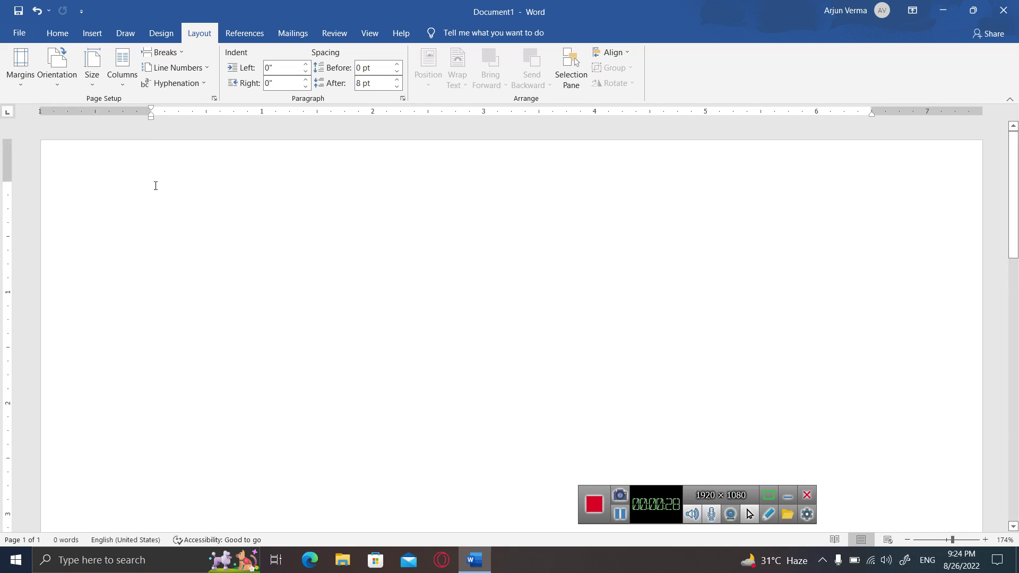
text(=rando)
key(BackSpace)
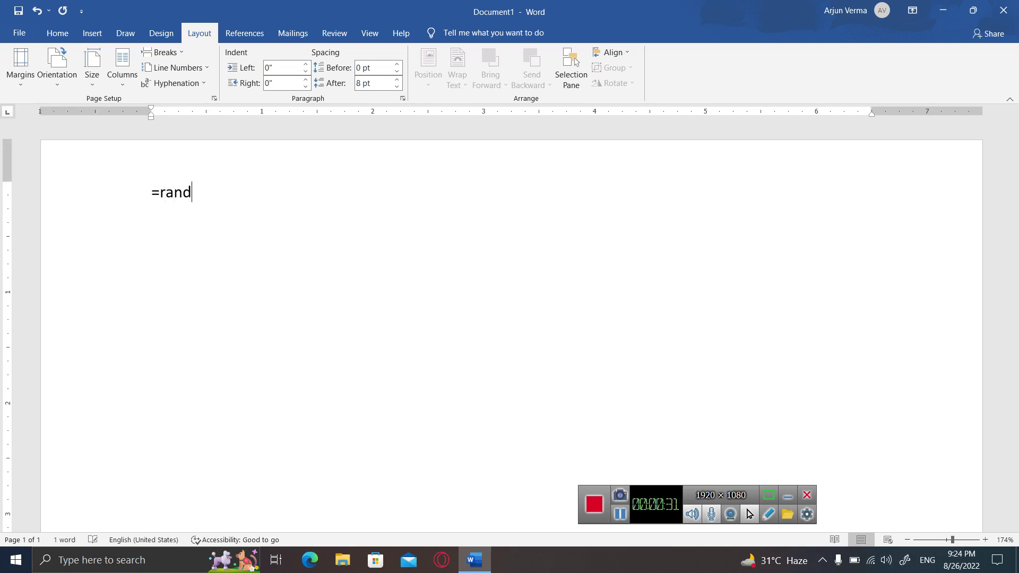
text(())
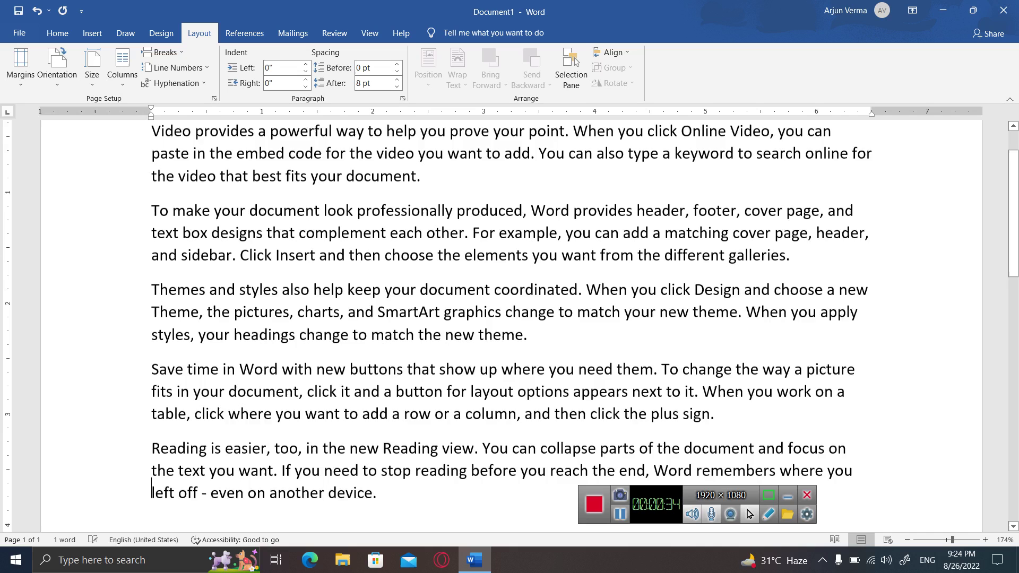
text(=rand())
key(Return)
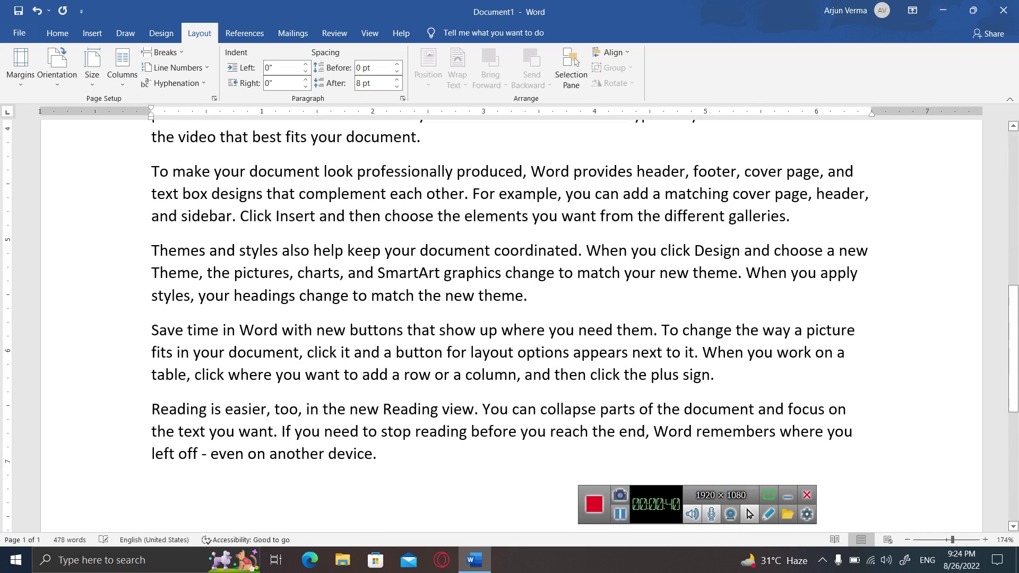
text(=rand)
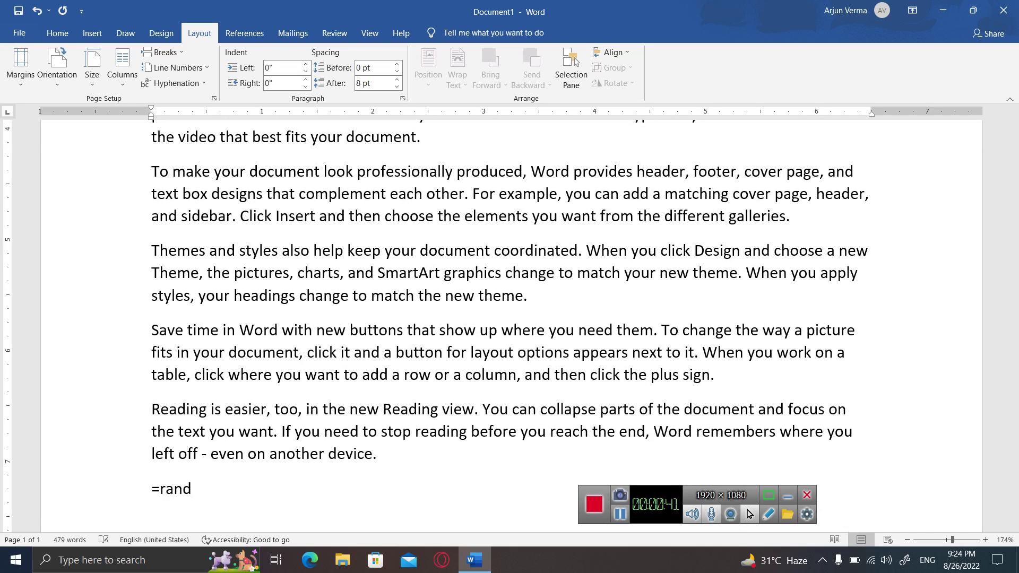
text(())
key(Return)
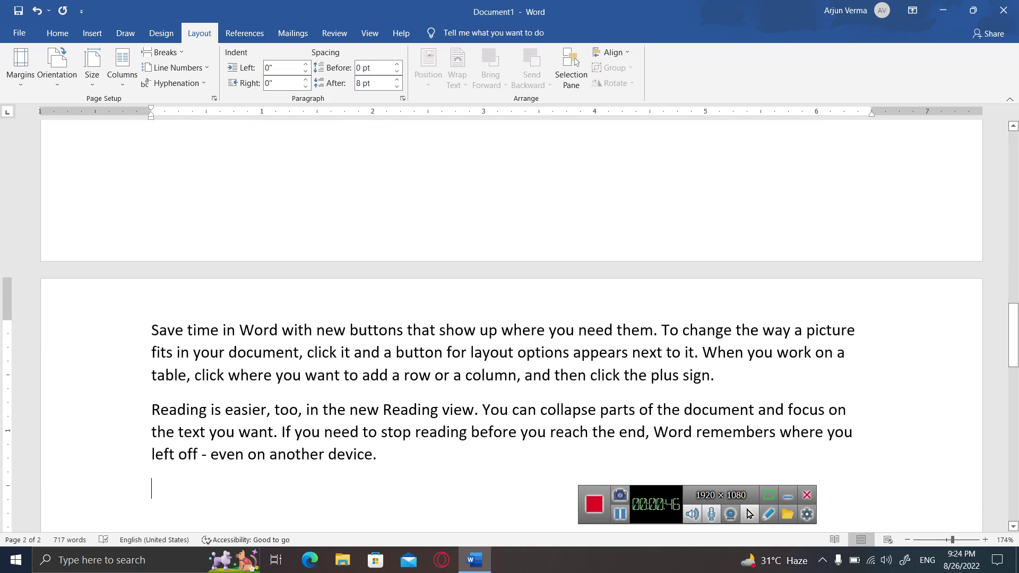
scroll(510, 323, up, 2)
scroll(510, 324, up, 5)
scroll(509, 323, up, 3)
scroll(509, 323, down, 3)
key(ctrl+Home)
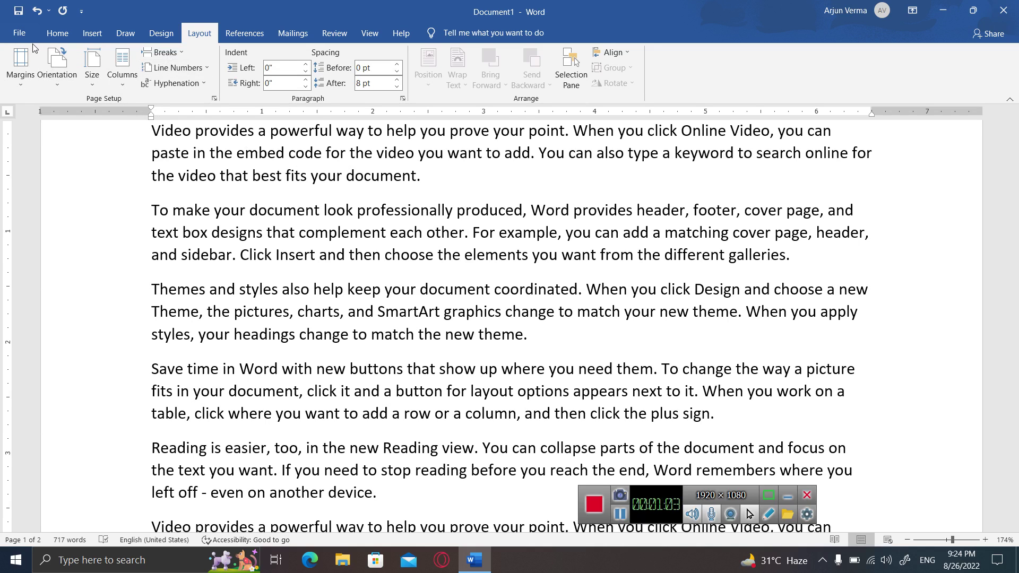
click(835, 540)
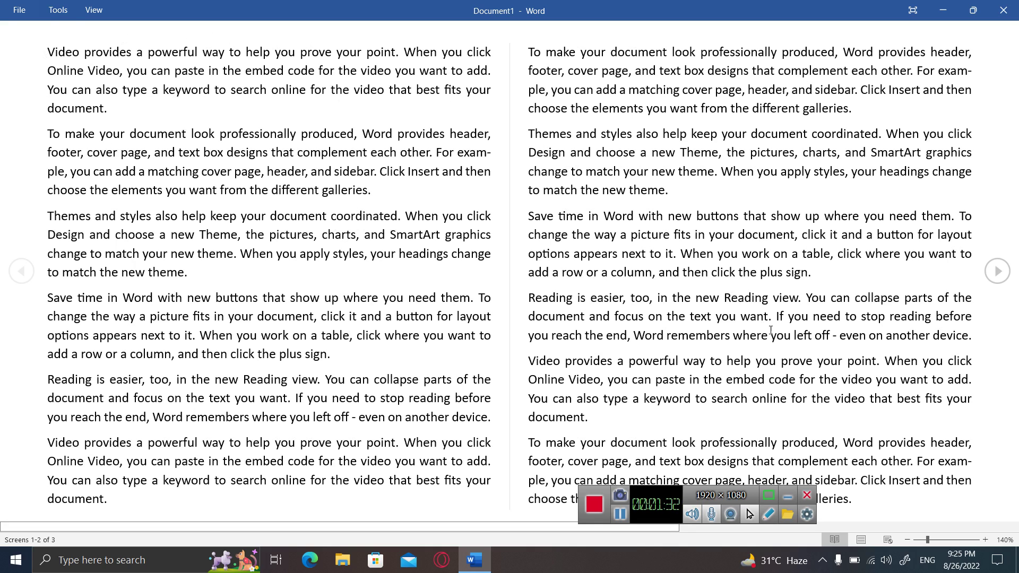
click(861, 542)
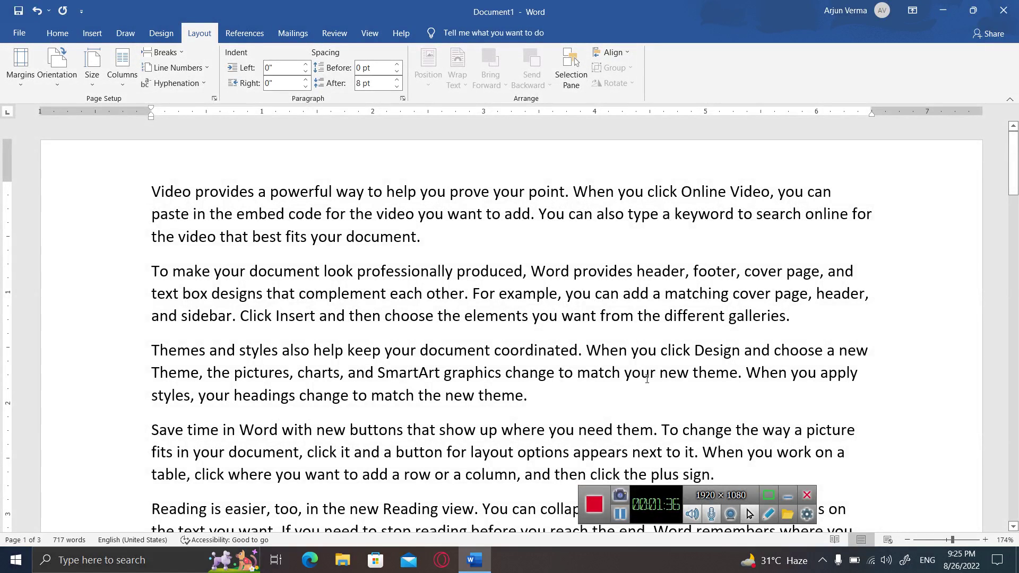
click(21, 35)
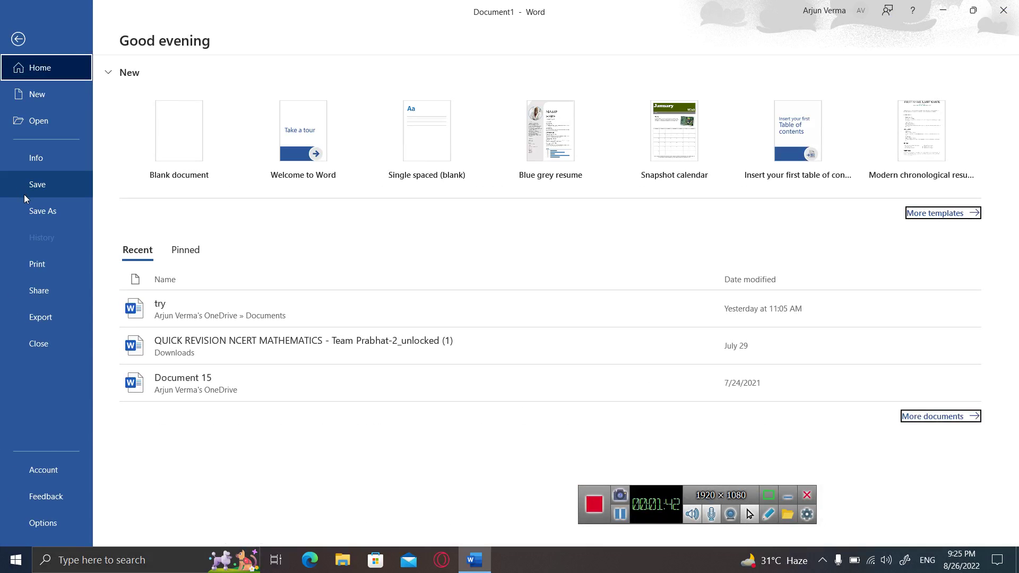
click(43, 268)
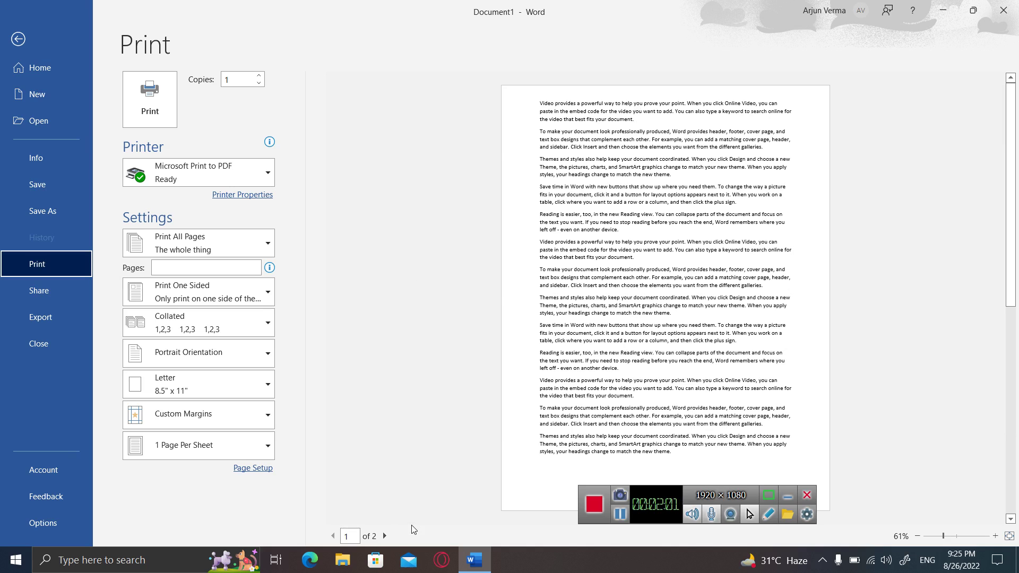
click(385, 536)
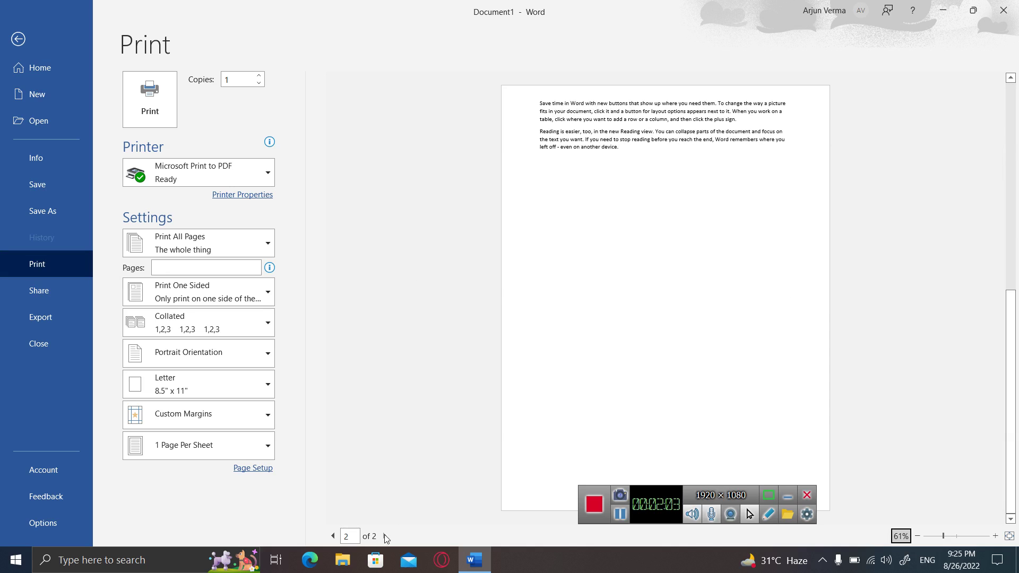
click(331, 537)
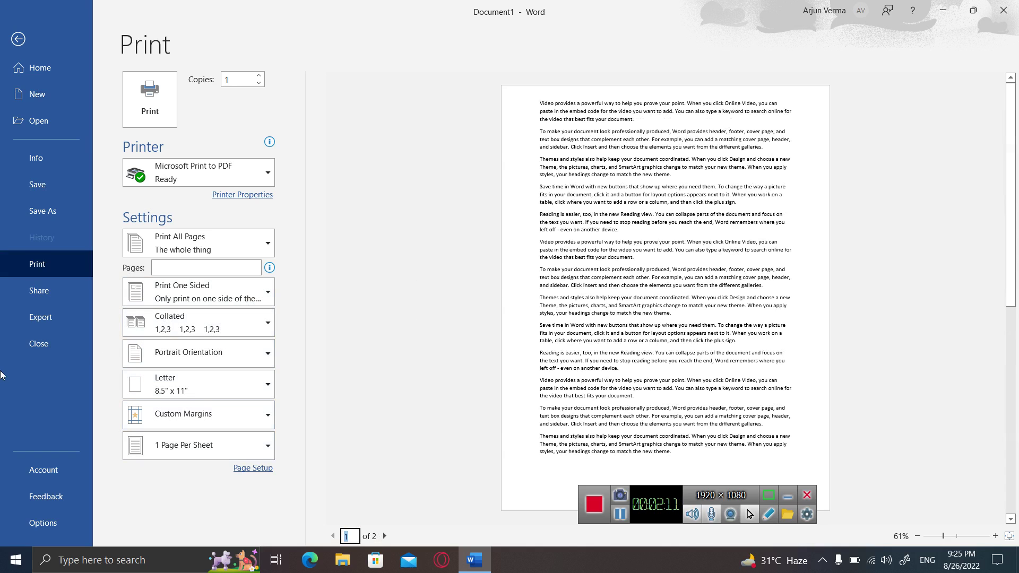
key(Escape)
key(ctrl+w)
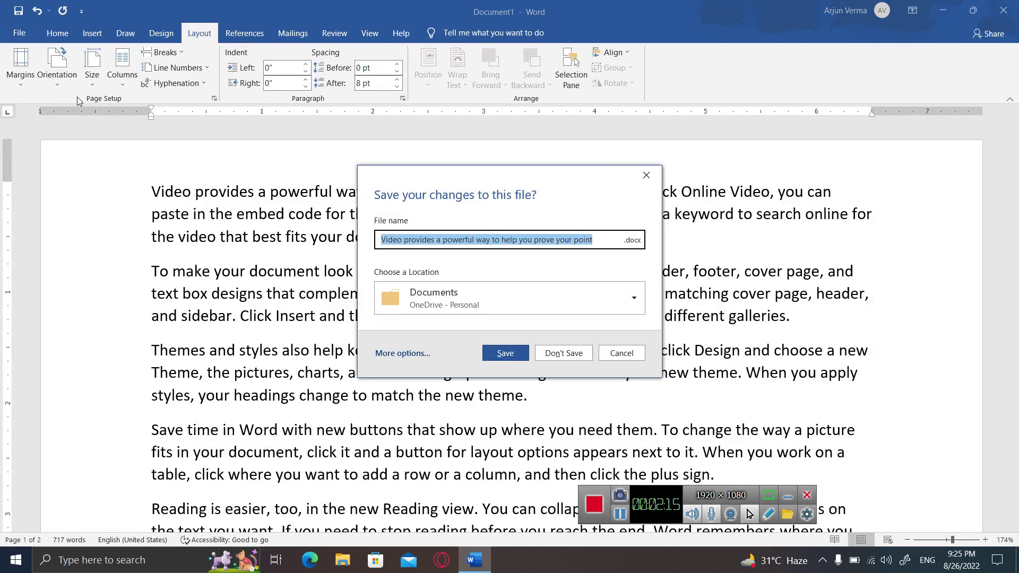
click(655, 176)
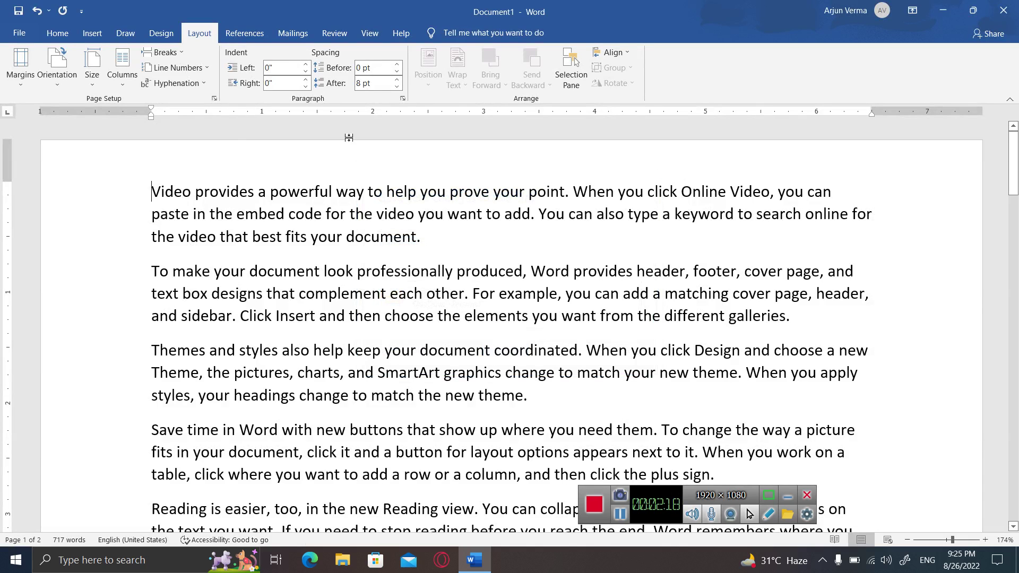
Choose Custom Margins from the Margins presets to bring up Page Setup's margin settings.
click(21, 80)
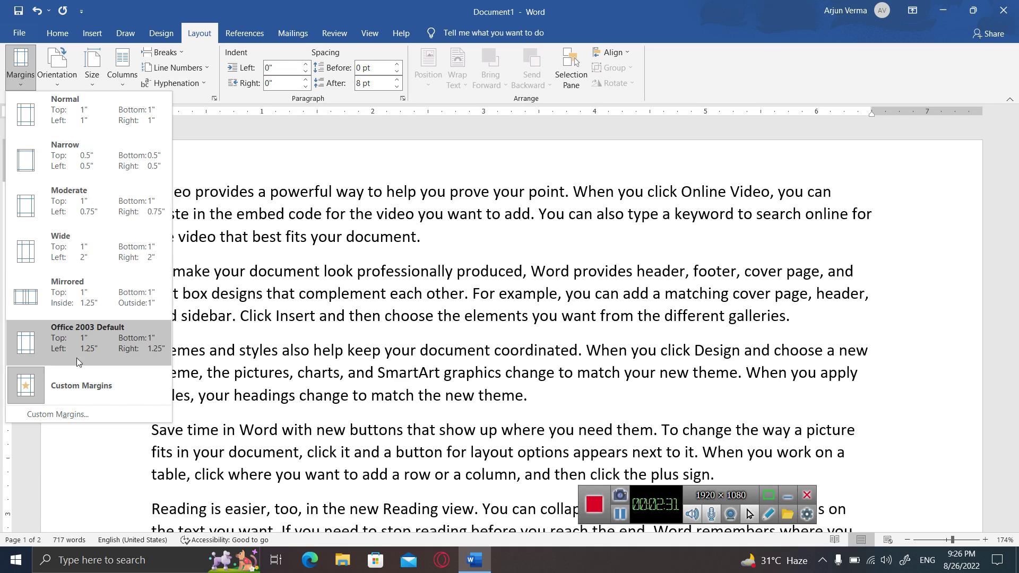
click(23, 386)
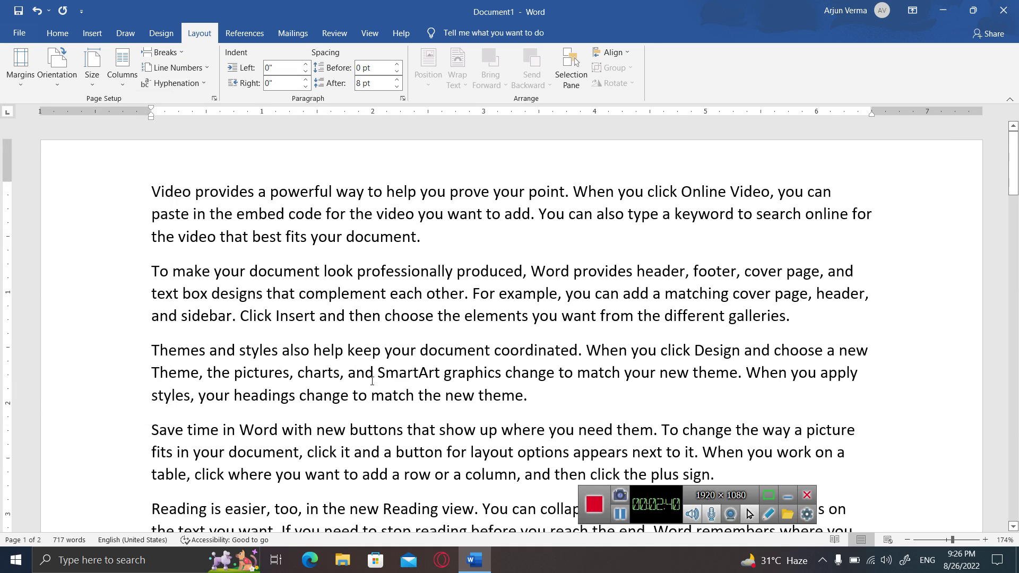
click(21, 84)
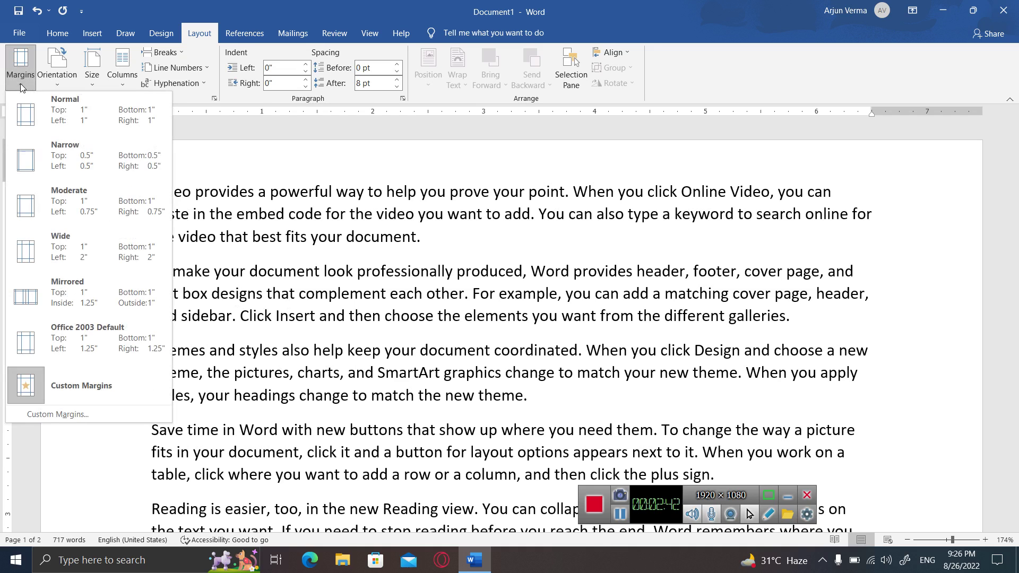
click(96, 386)
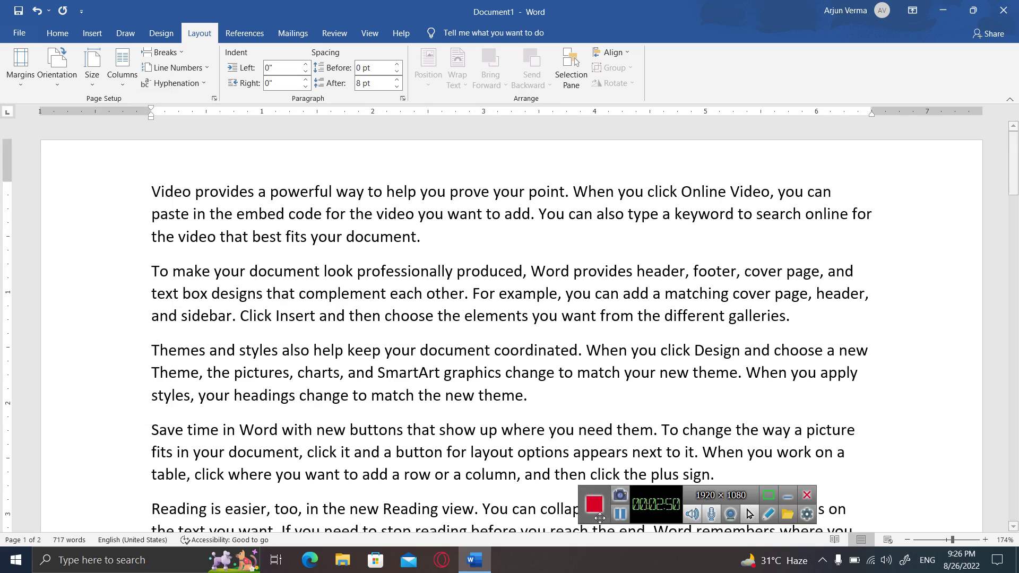
click(618, 514)
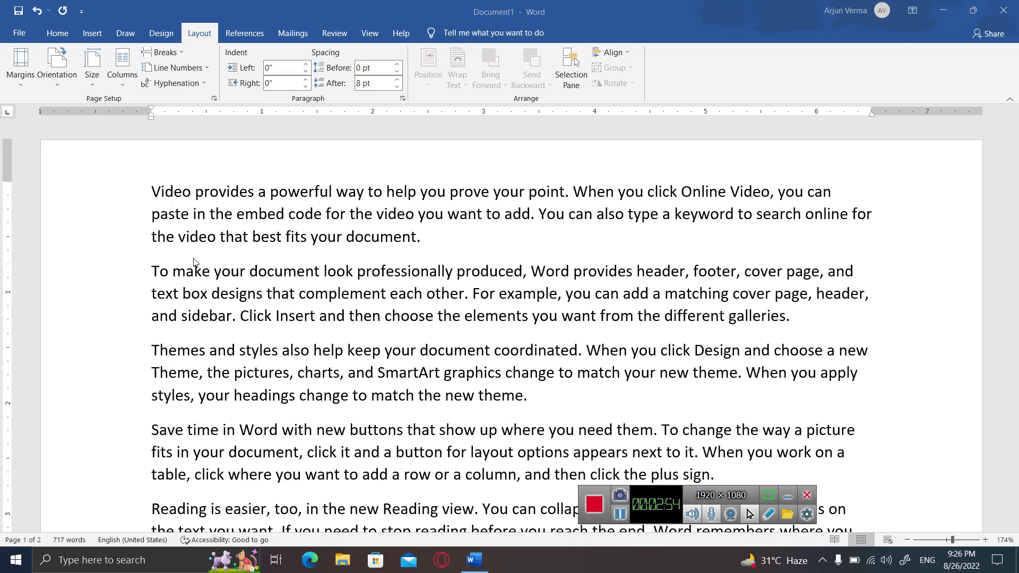
click(24, 90)
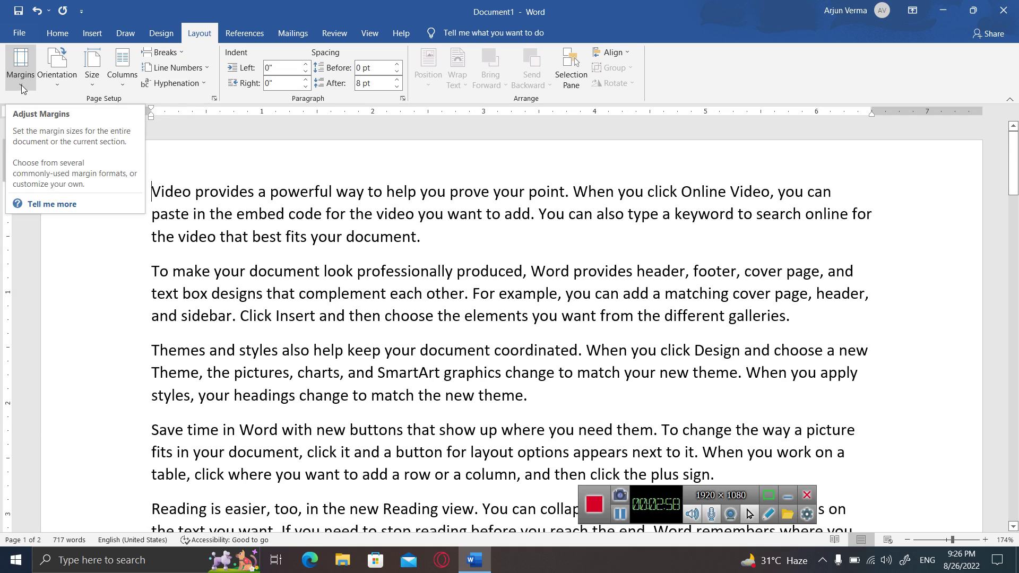
click(22, 88)
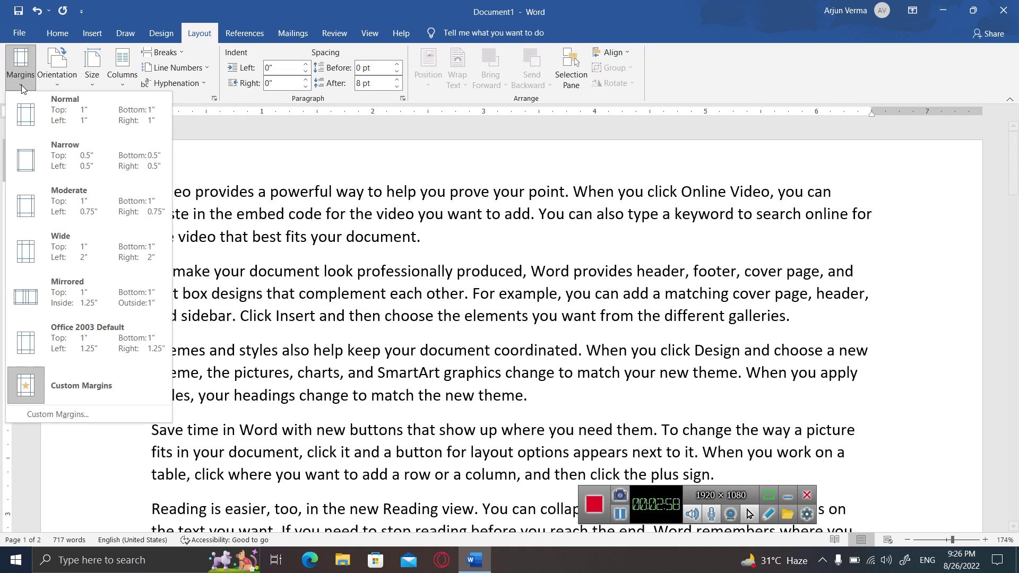
click(66, 416)
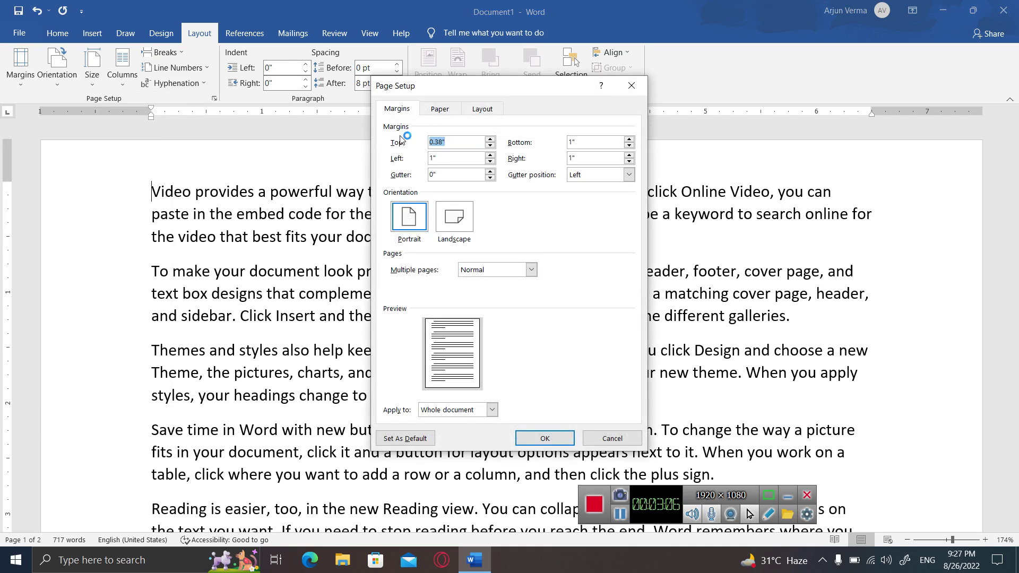
Raise the top margin to 1 inch.
click(491, 139)
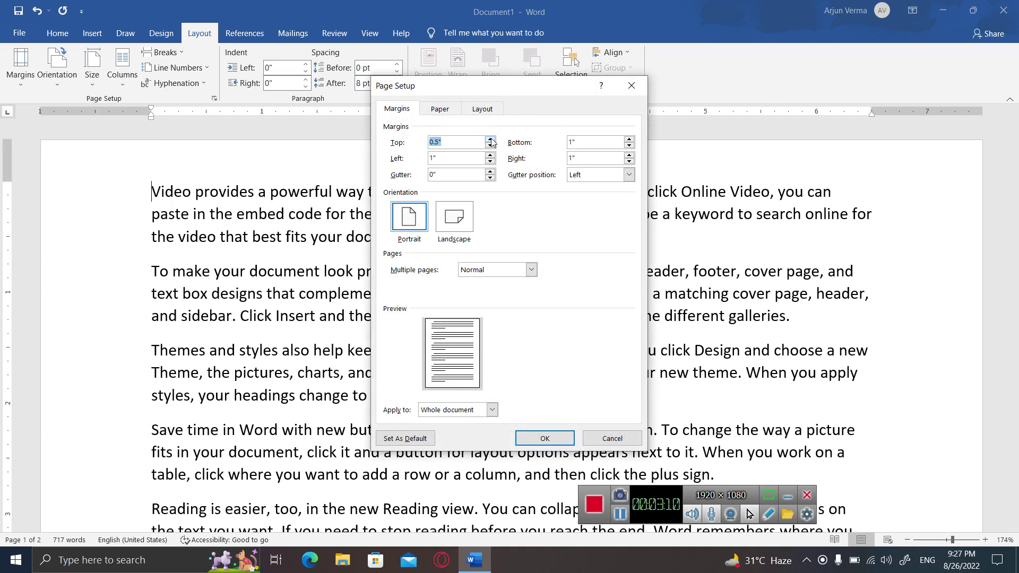
click(491, 140)
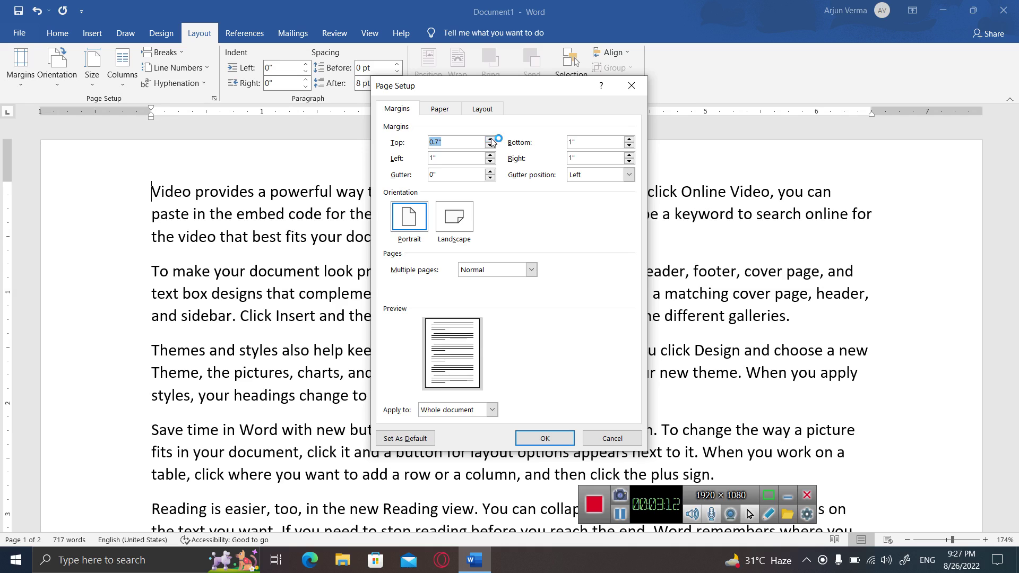
click(491, 140)
click(491, 139)
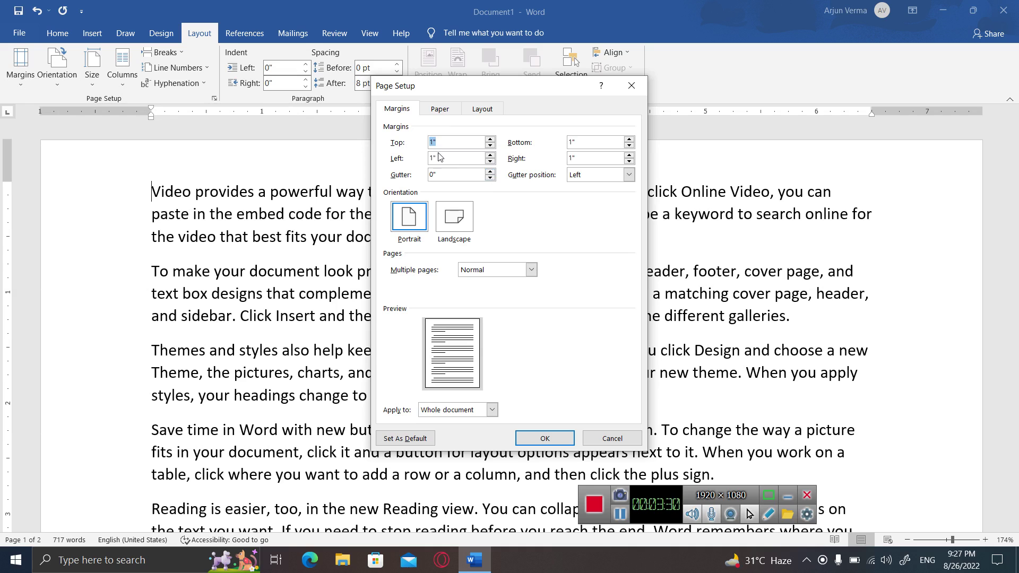
Adjust the gutter width until it settles at 0.6 inch.
click(491, 171)
click(491, 172)
click(491, 172)
click(491, 171)
click(490, 171)
click(490, 172)
click(490, 172)
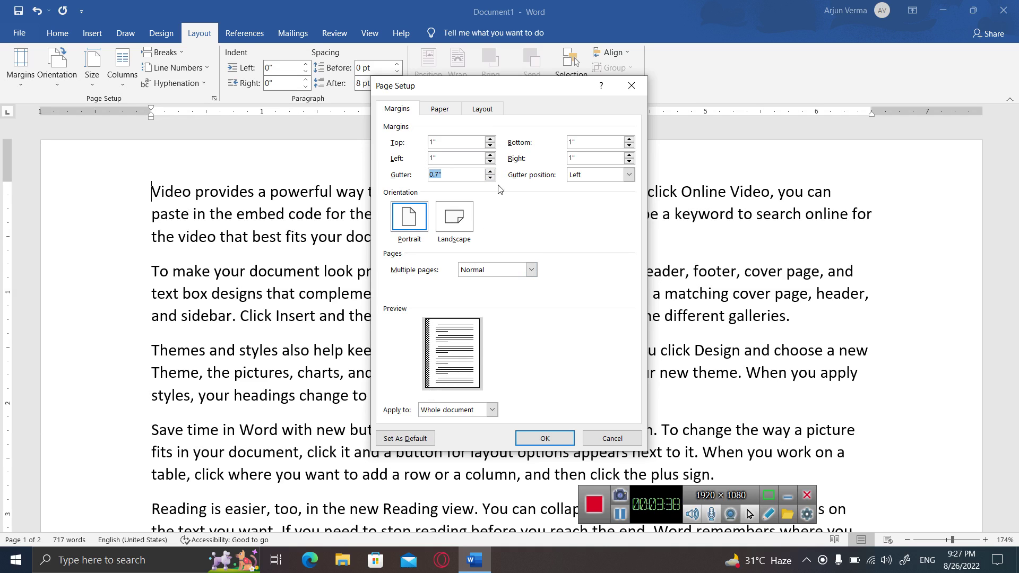
click(490, 172)
click(489, 171)
click(489, 171)
click(490, 179)
click(490, 178)
click(489, 179)
click(490, 178)
click(490, 178)
click(489, 178)
click(489, 178)
click(490, 178)
click(489, 178)
click(489, 171)
click(490, 172)
click(490, 172)
click(628, 175)
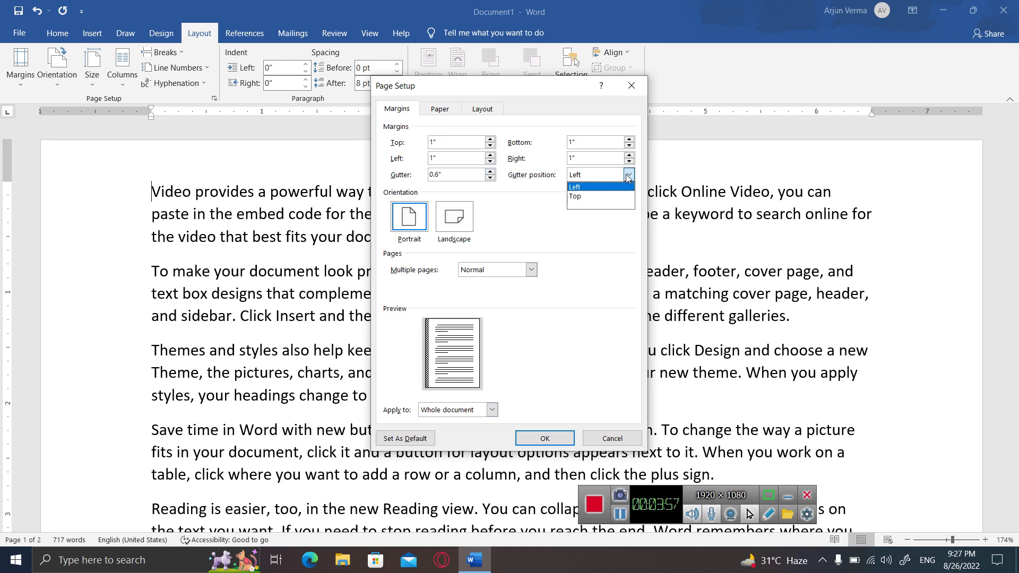
Put the gutter on the Left, shrink it to 0", and switch to Landscape orientation.
click(592, 197)
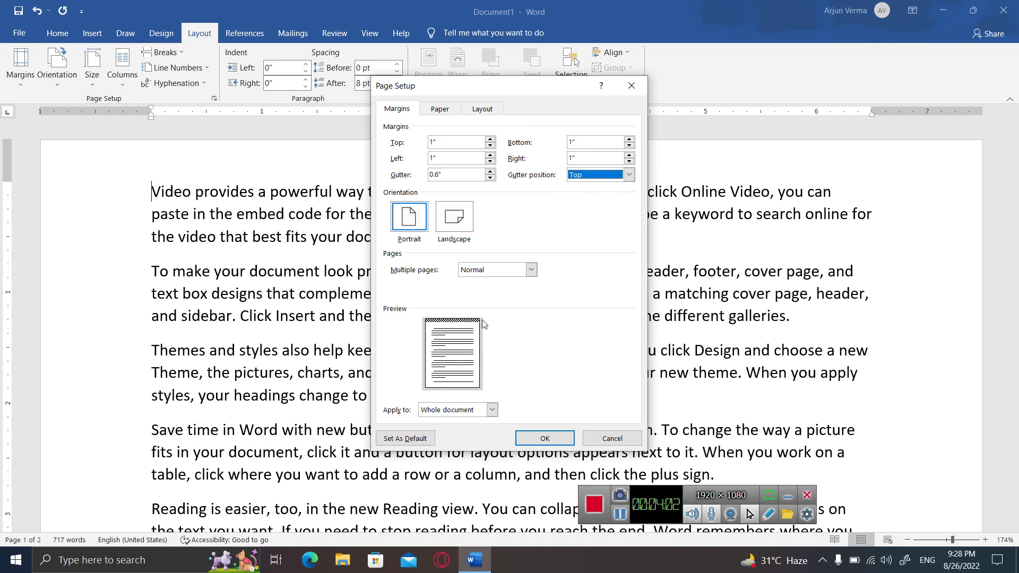
click(628, 175)
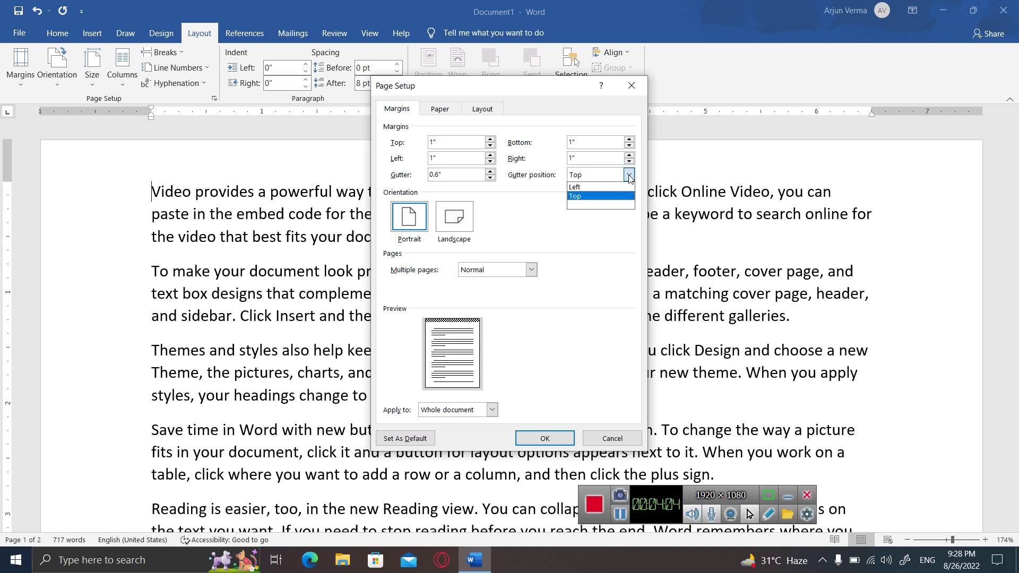
click(608, 187)
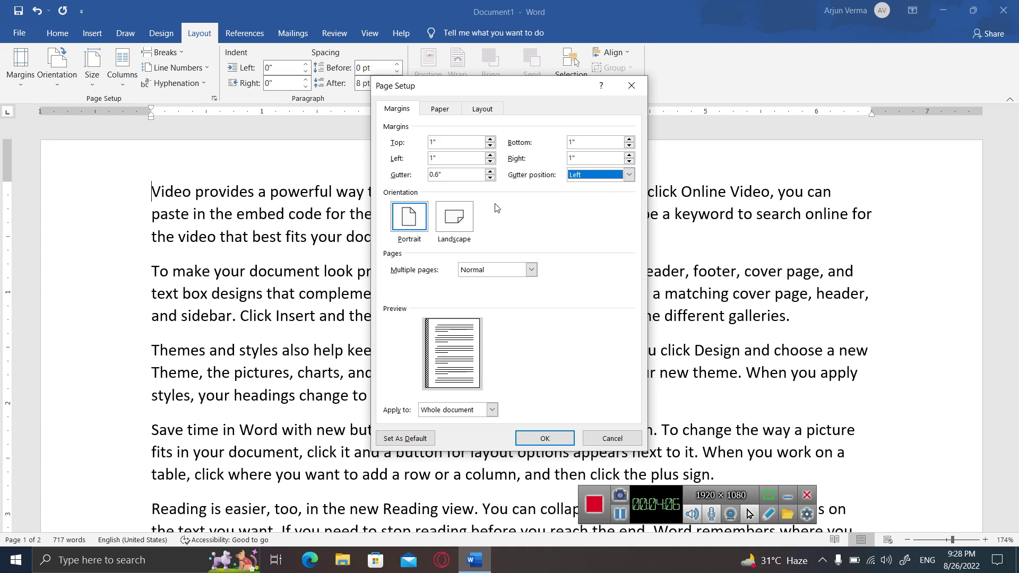
click(490, 178)
click(490, 179)
click(490, 178)
click(490, 179)
click(490, 178)
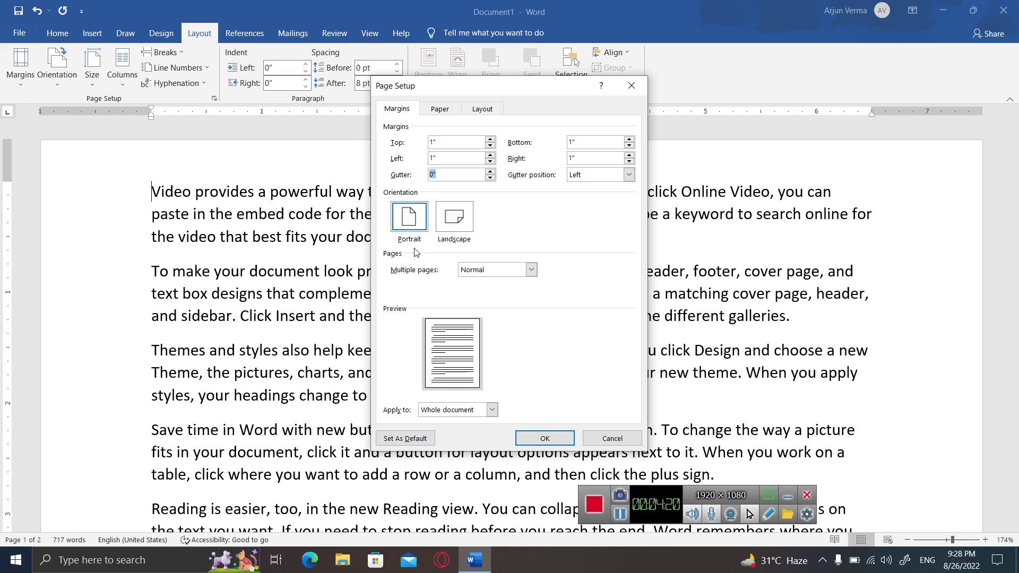
click(456, 218)
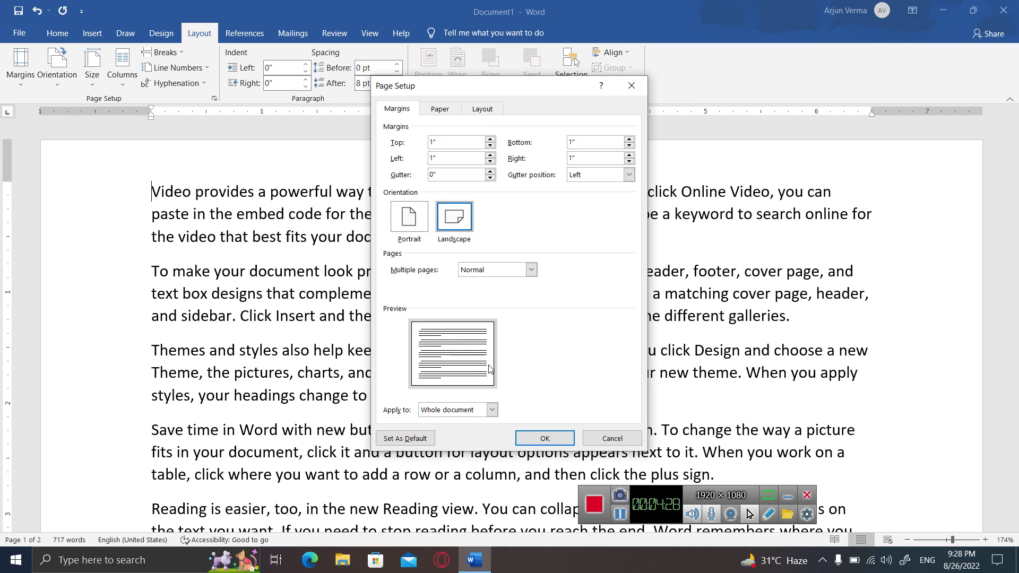
Try Mirror margins, 2 pages per sheet and Book fold, then set Multiple pages back to Normal.
click(413, 223)
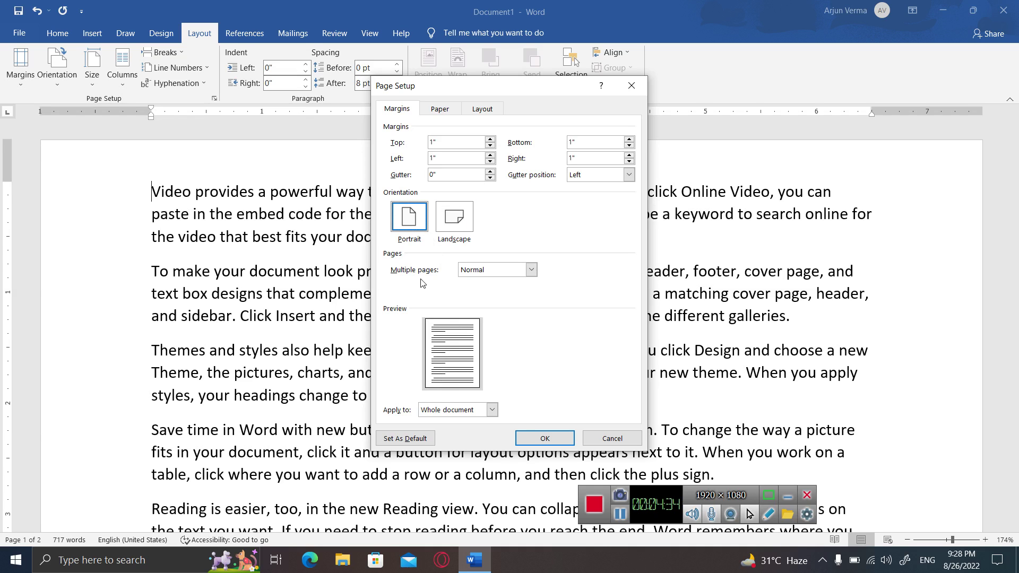
click(532, 271)
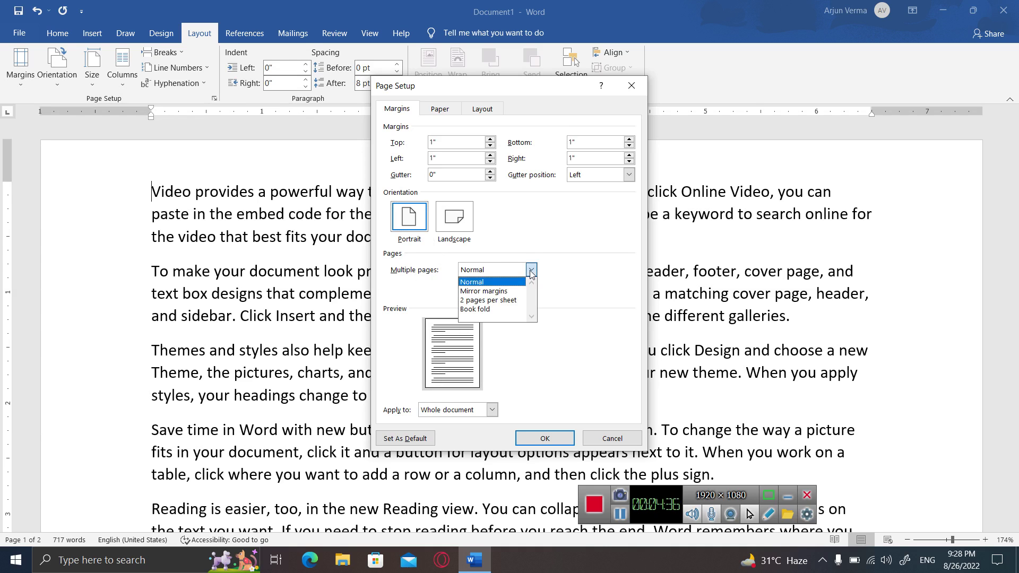
click(504, 295)
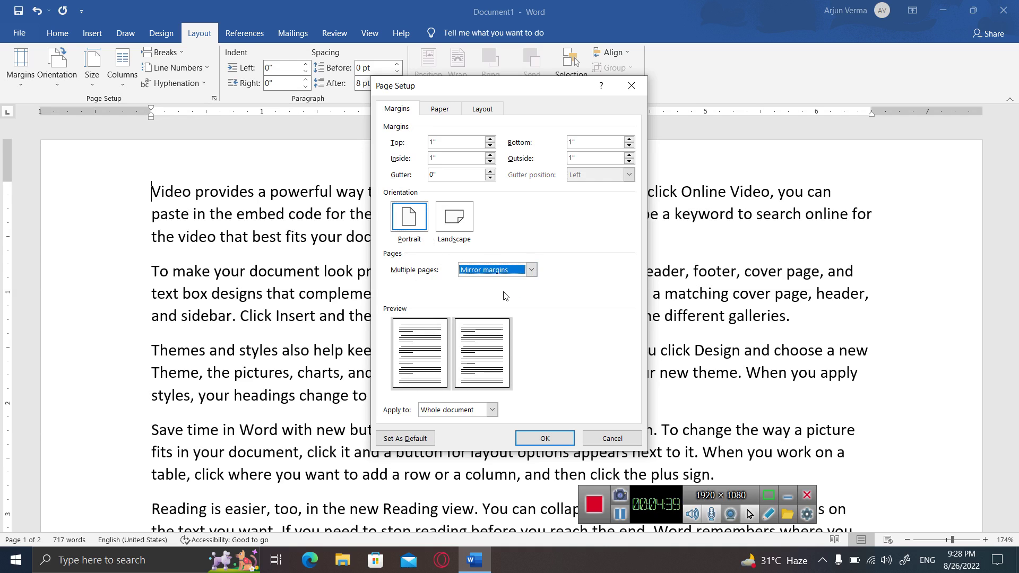
click(531, 270)
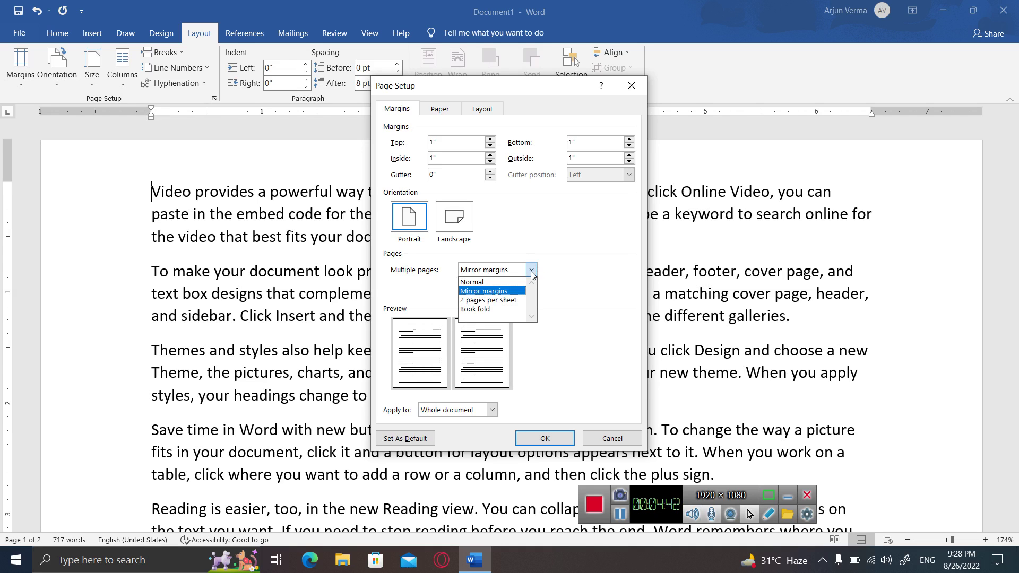
click(503, 301)
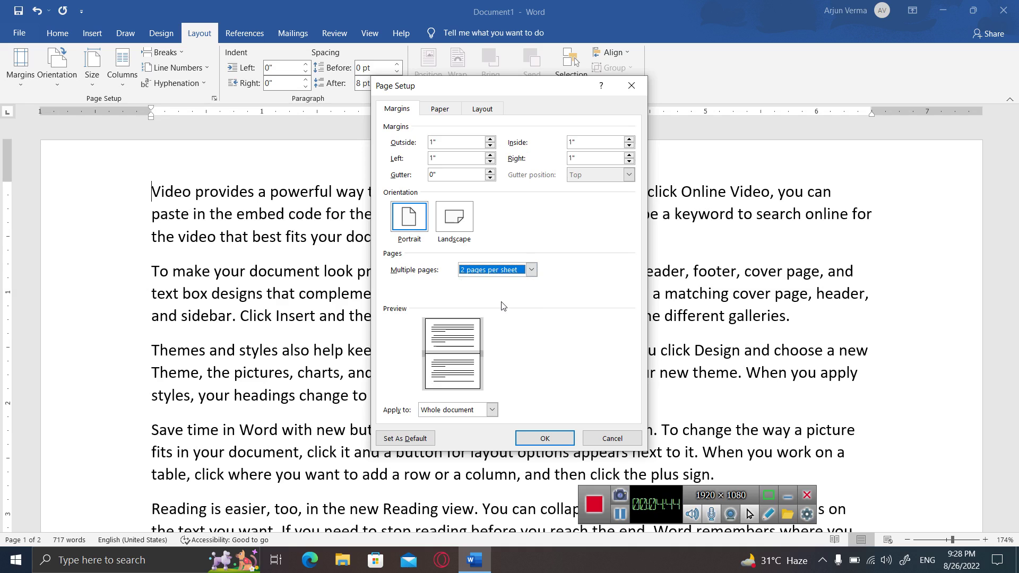
click(531, 270)
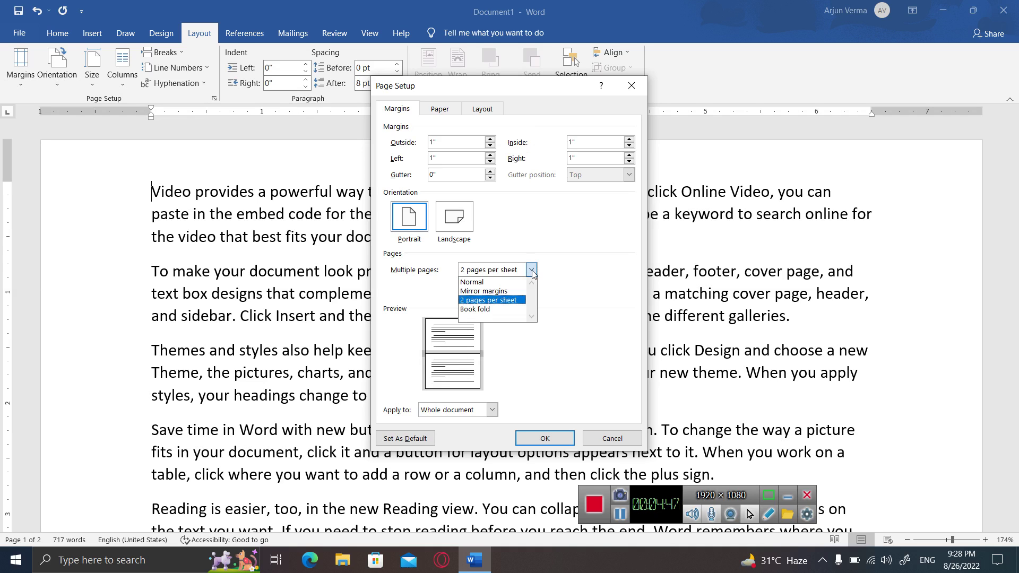
click(489, 309)
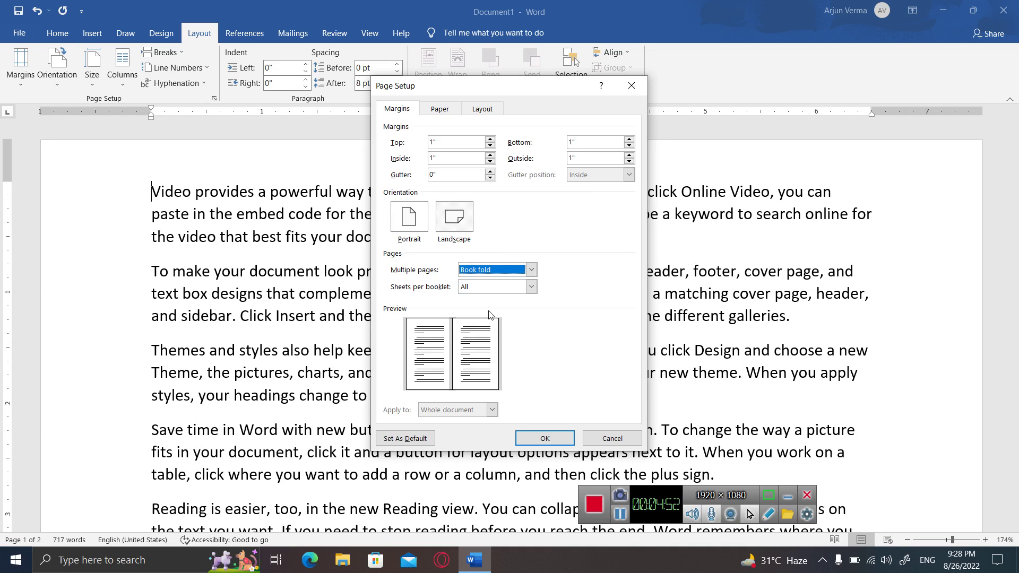
click(531, 272)
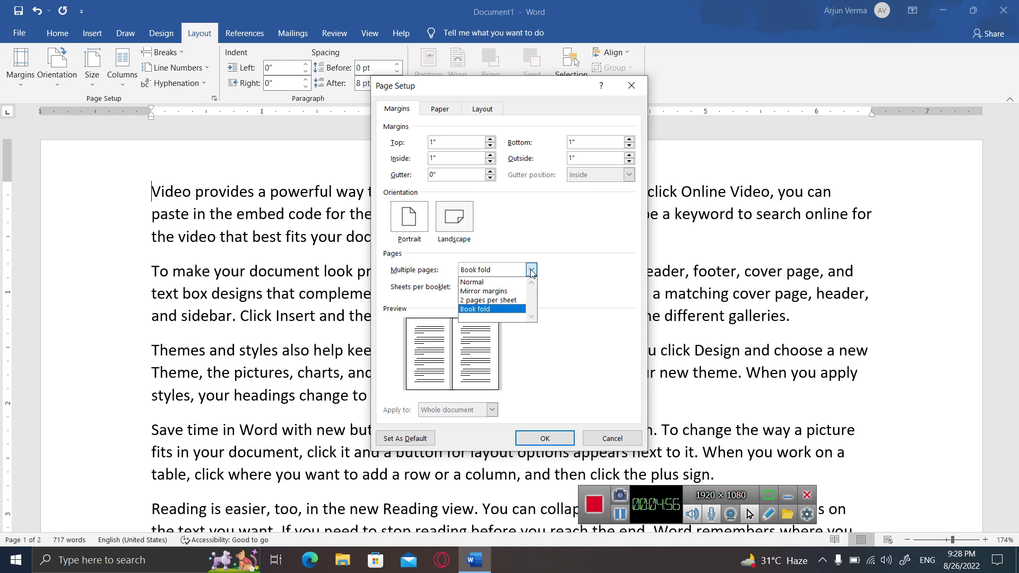
click(507, 283)
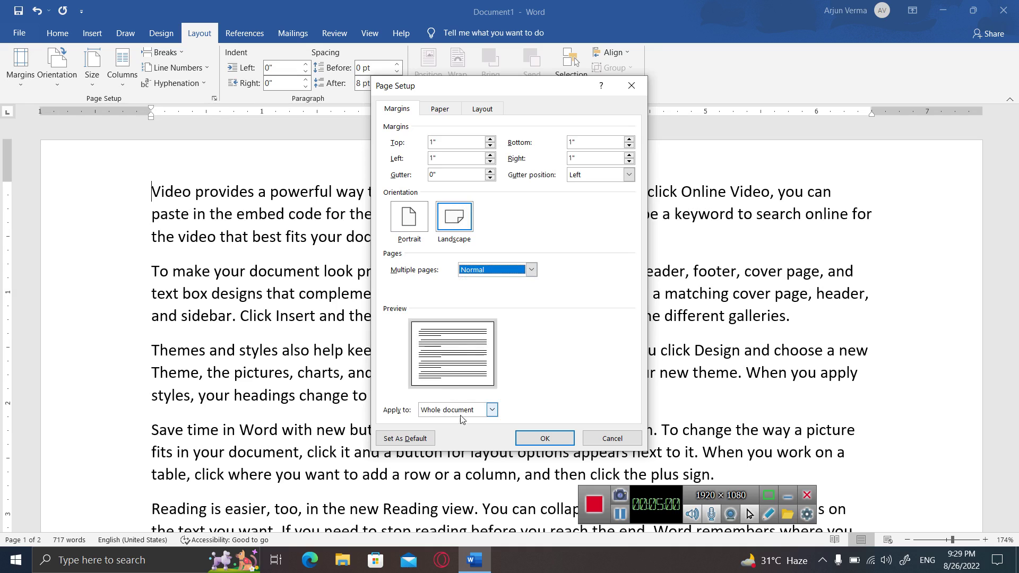
Keep Apply to as Whole document and choose A4 as the paper size.
click(493, 410)
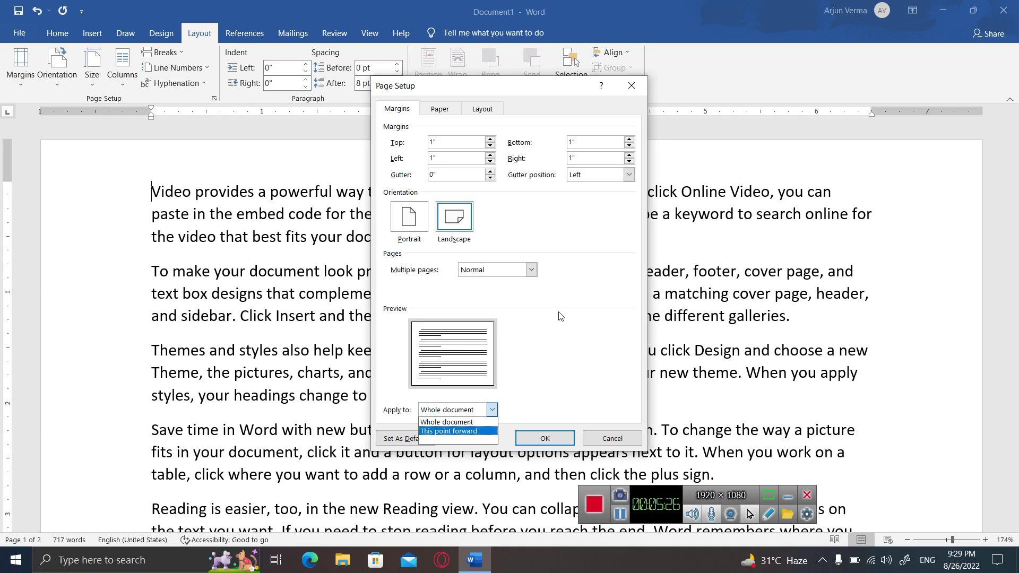
click(588, 296)
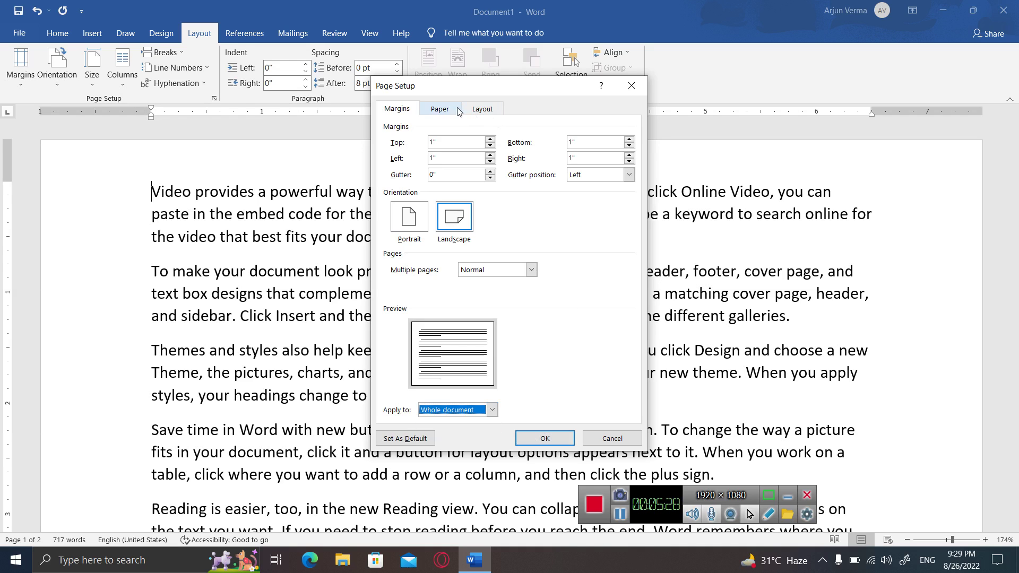
click(440, 110)
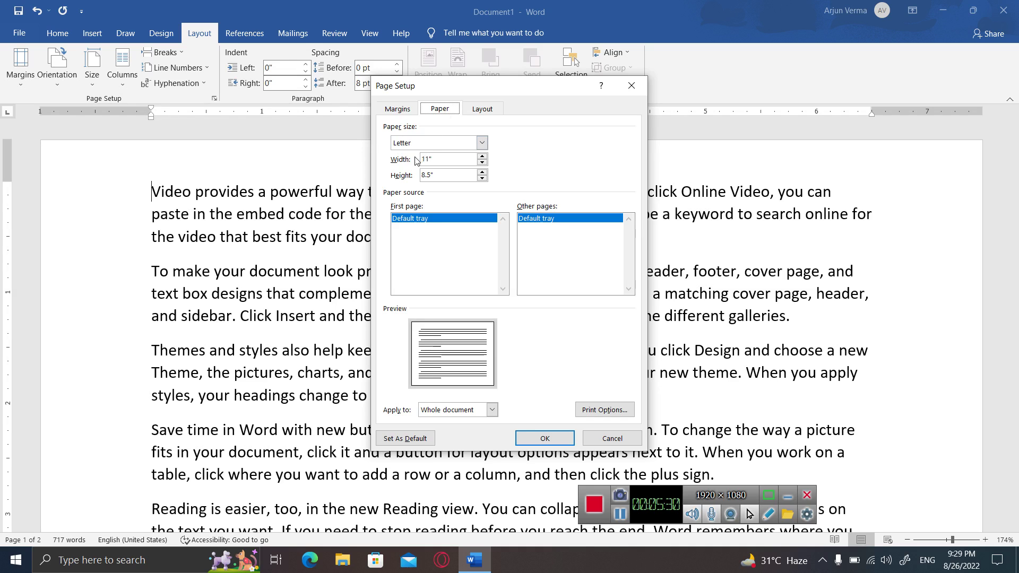
click(482, 142)
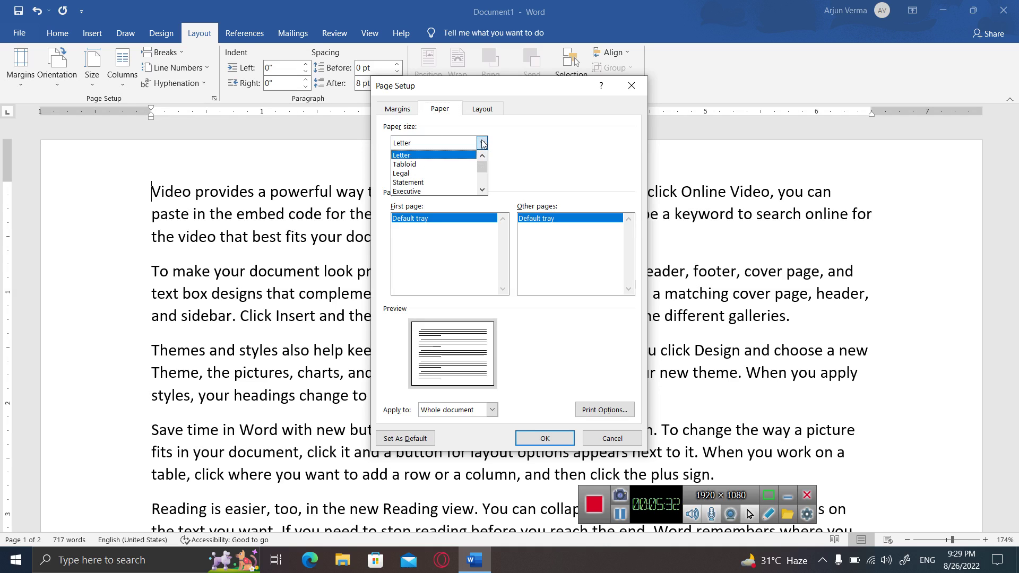
right_click(484, 191)
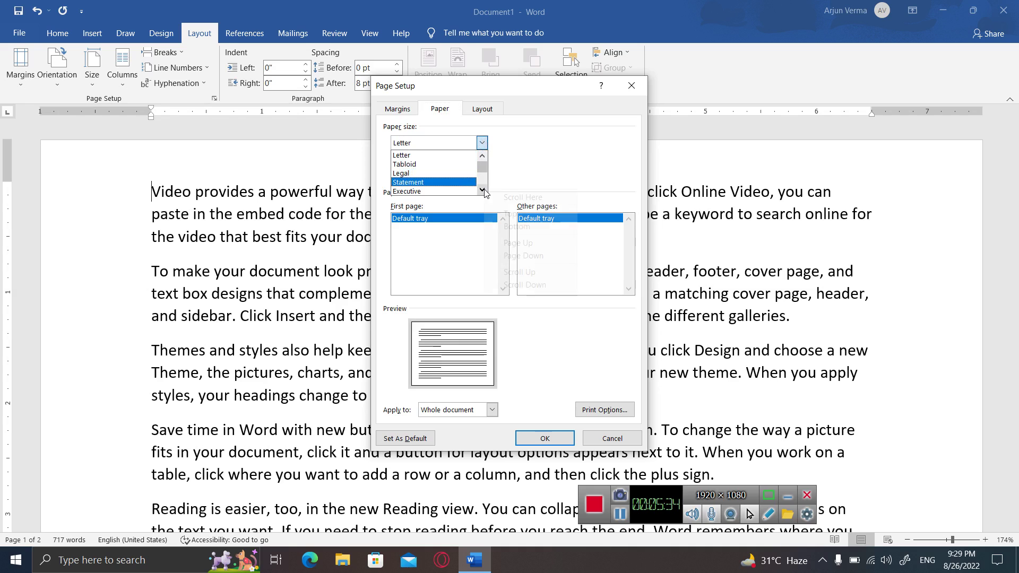
click(482, 190)
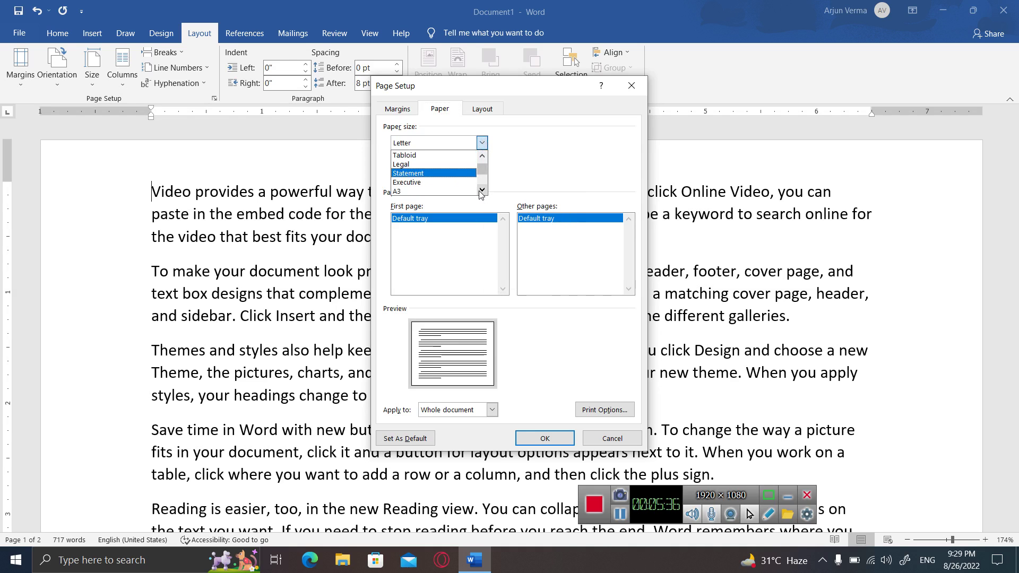
scroll(478, 188, down, 1)
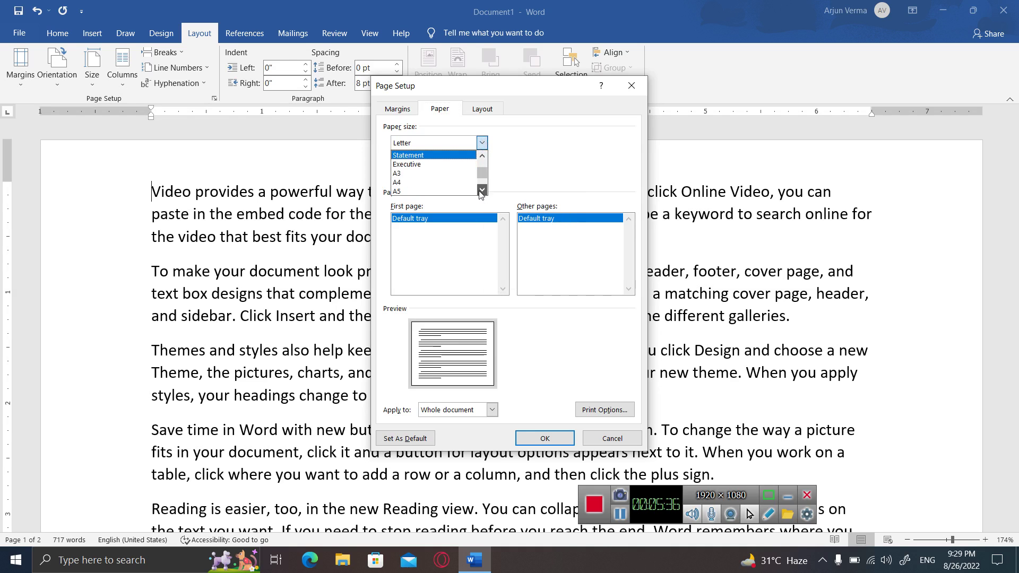
click(430, 183)
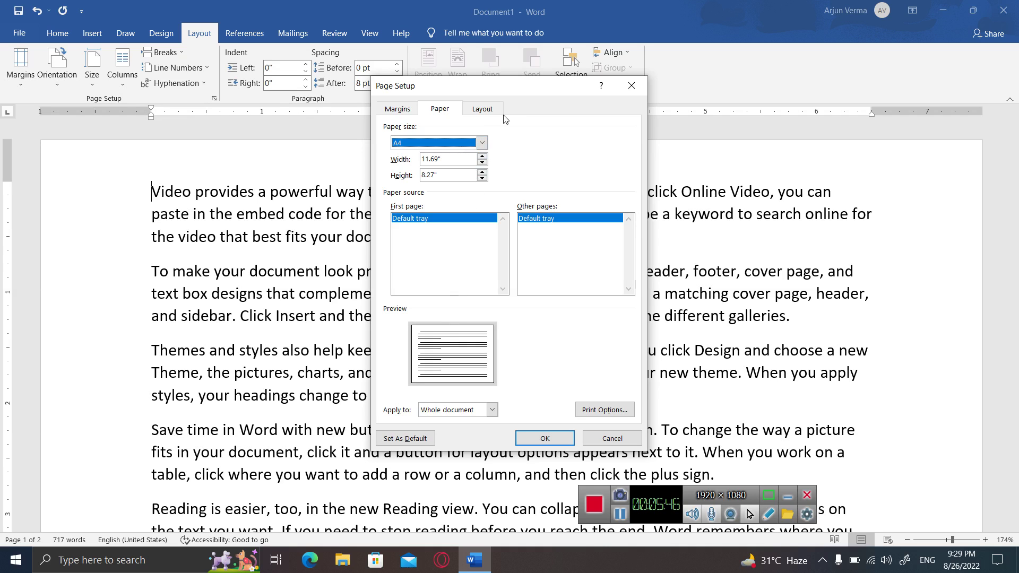
click(481, 109)
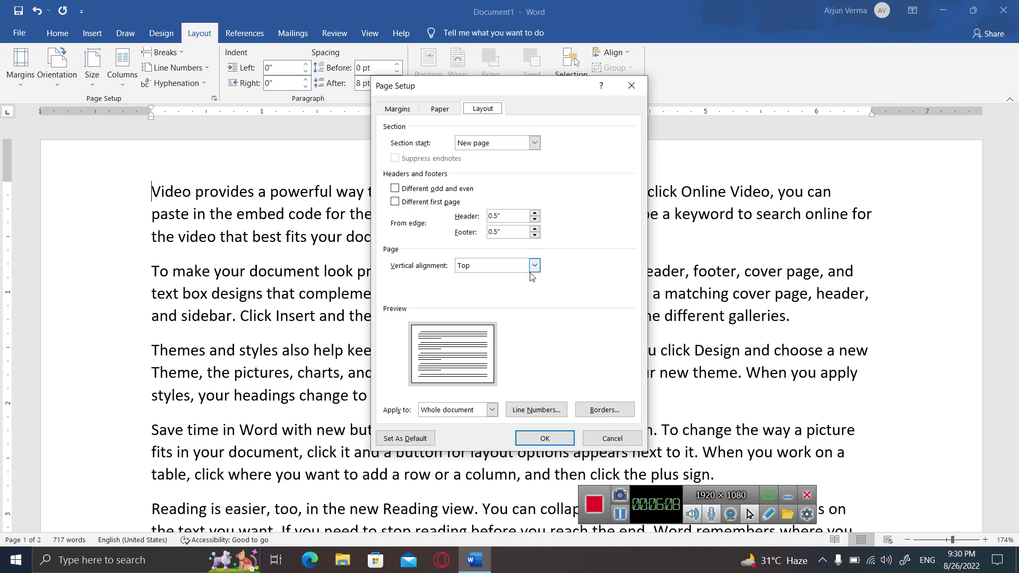
Try enabling line numbering with a higher starting number, then cancel it.
click(539, 410)
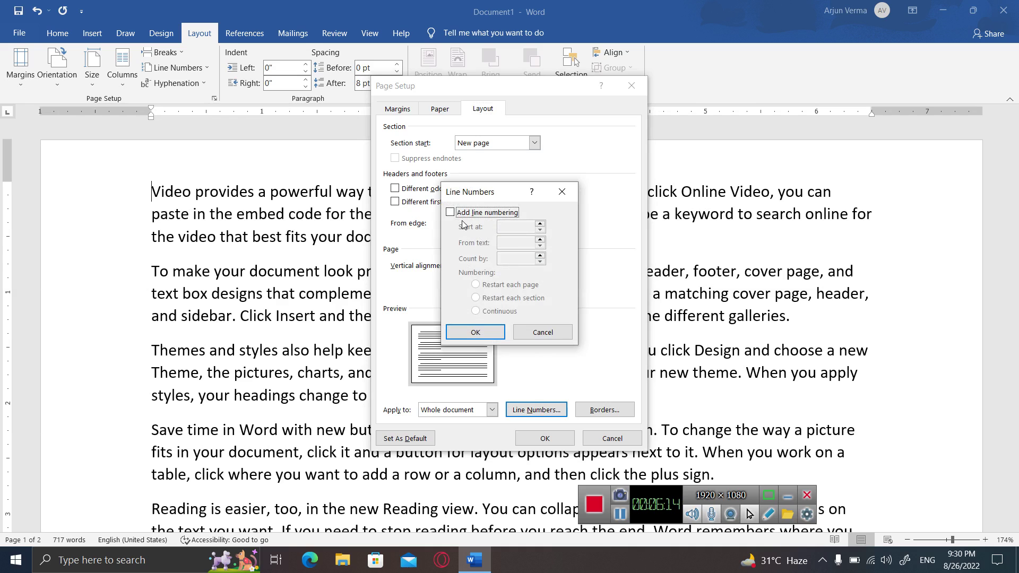
click(458, 213)
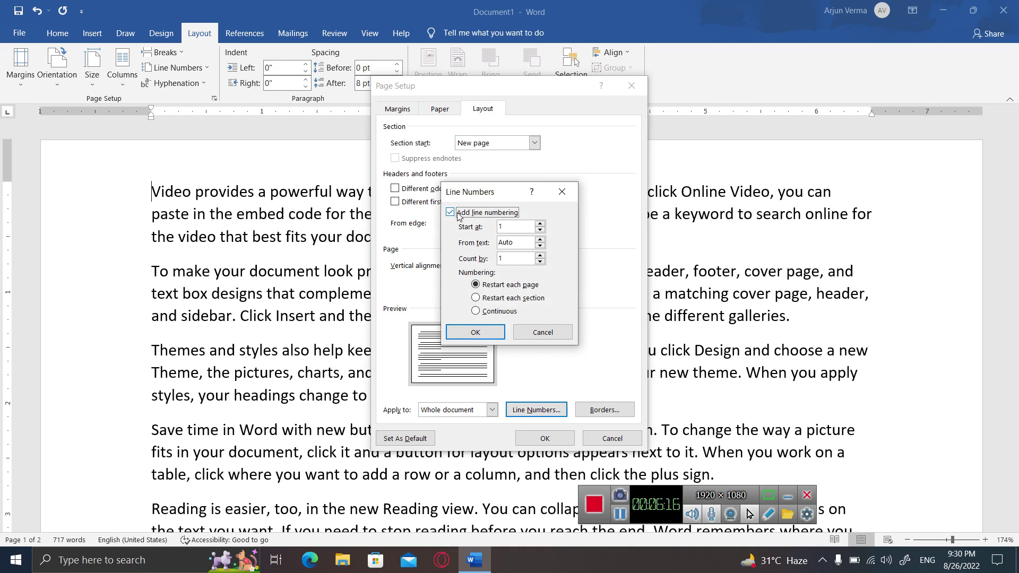
double_click(540, 224)
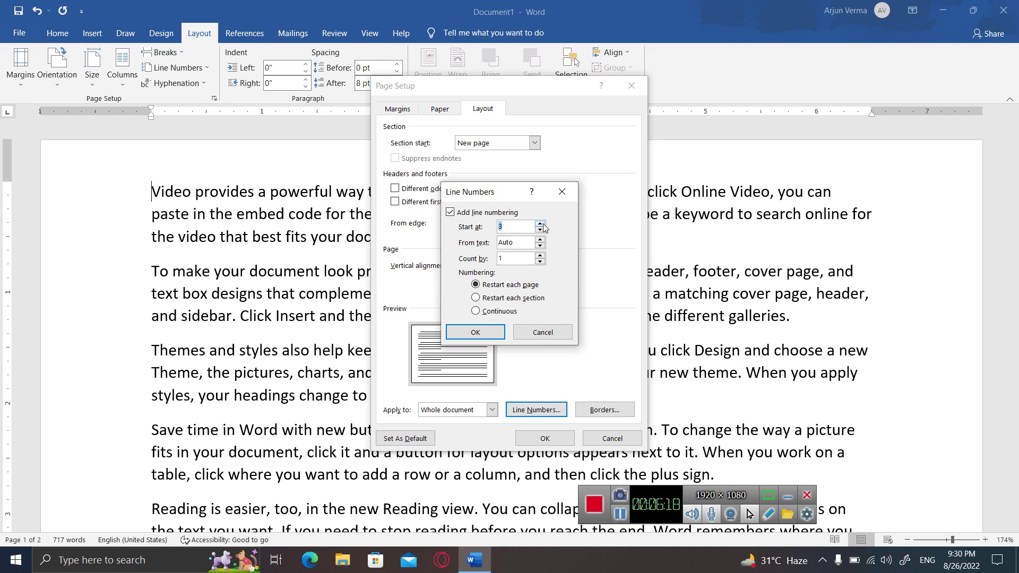
click(541, 334)
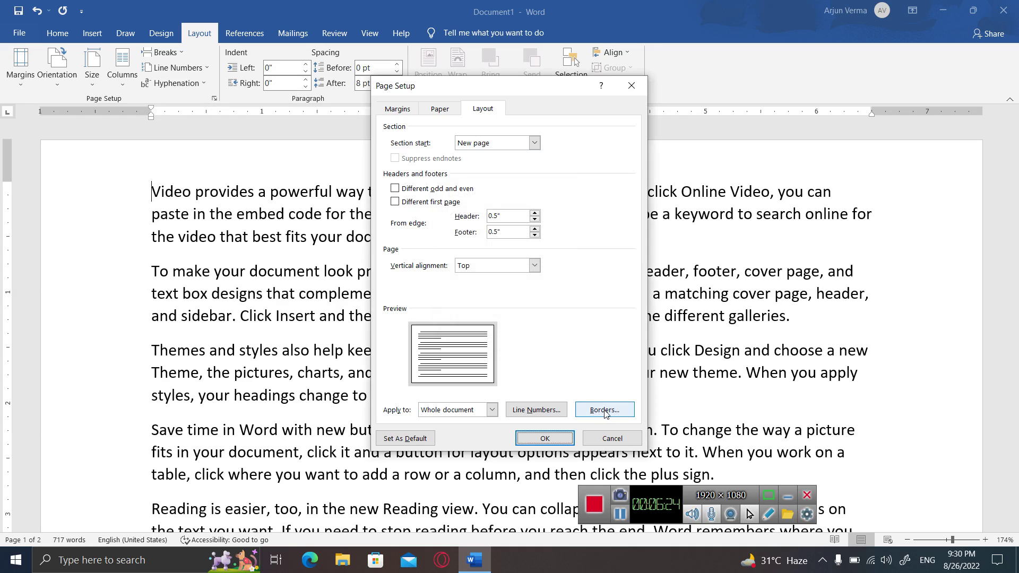
Set the orientation to Portrait and confirm the page setup with OK.
click(403, 110)
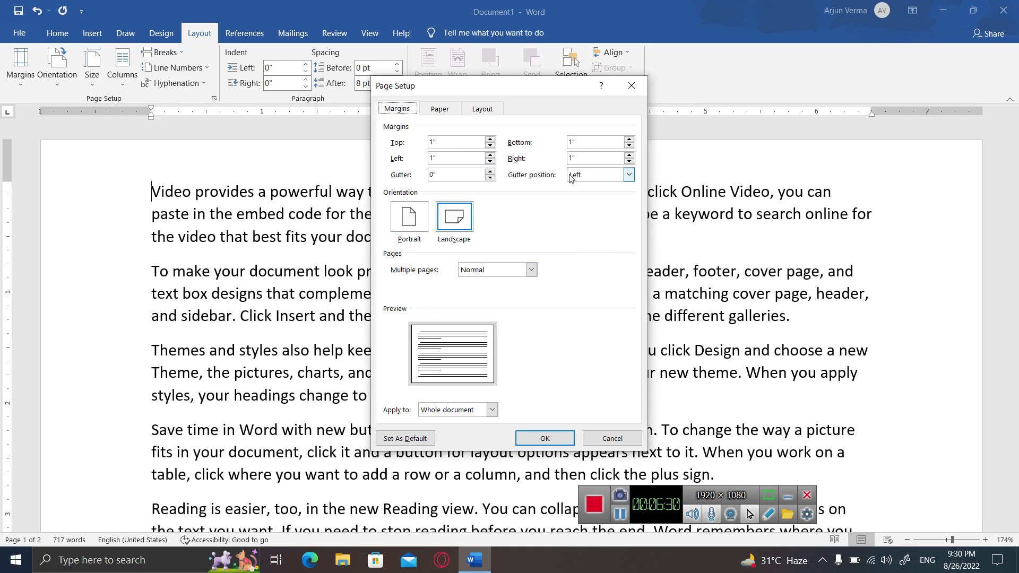
click(404, 223)
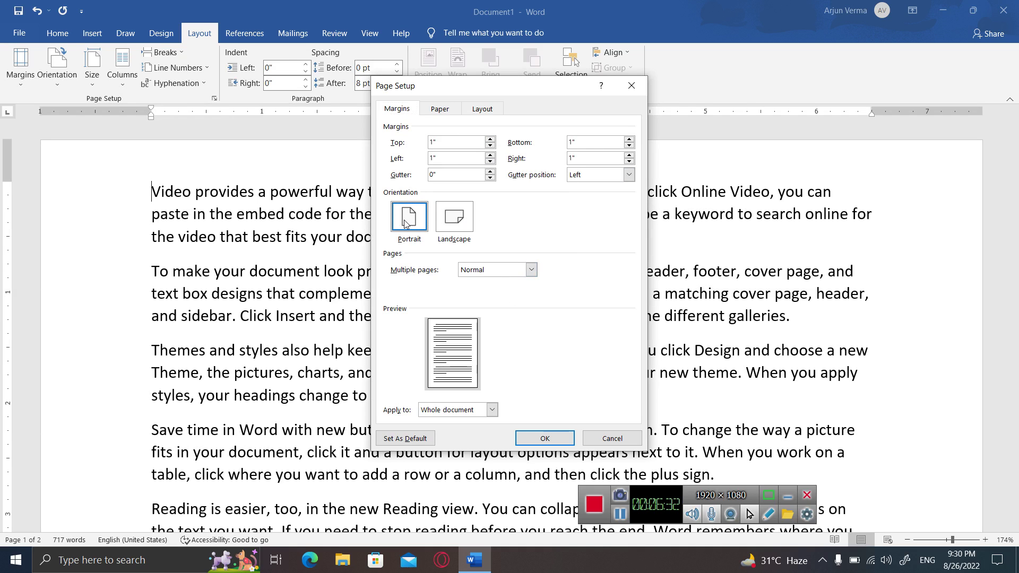
click(545, 439)
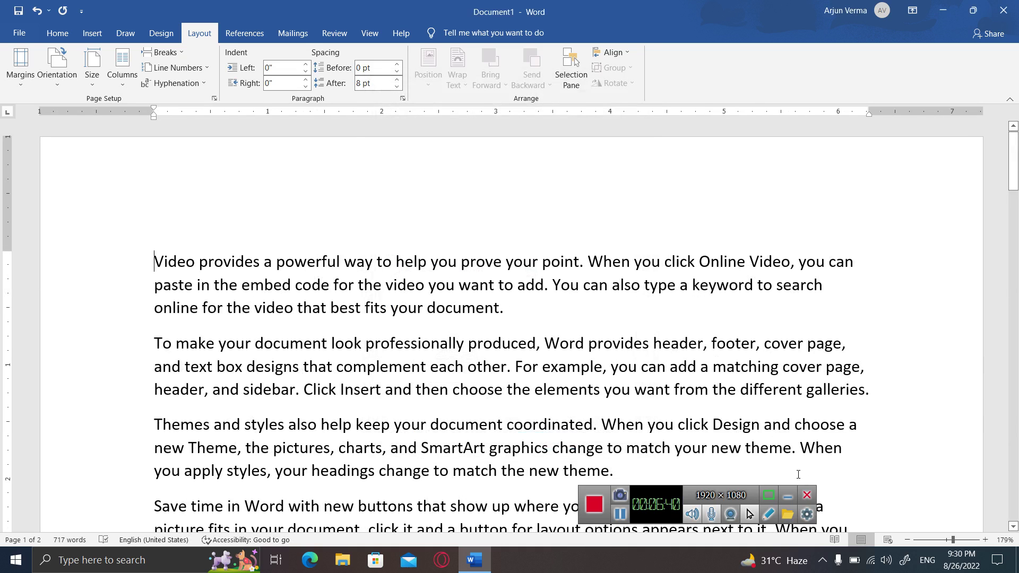
click(829, 540)
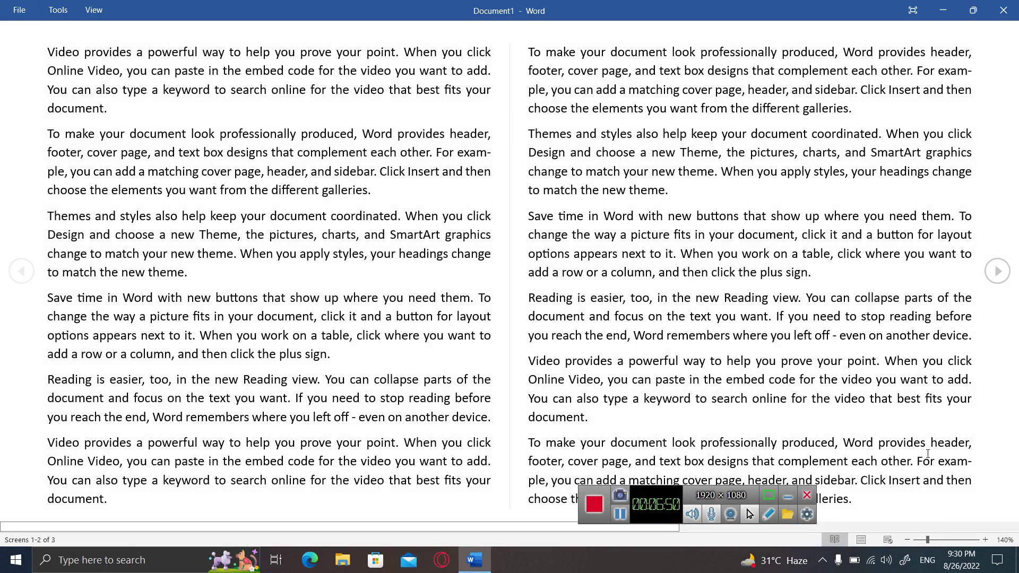
click(861, 540)
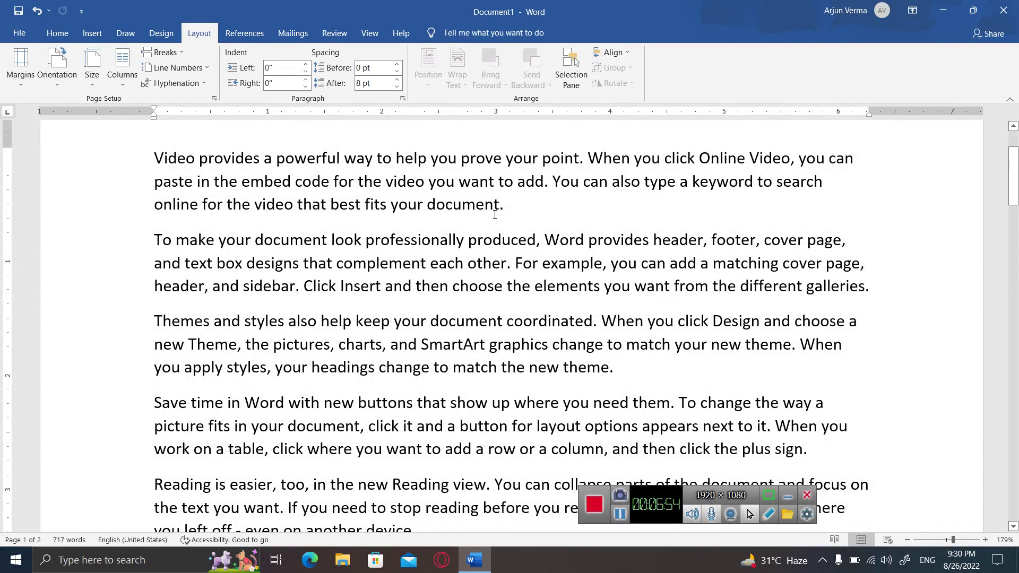
click(1012, 128)
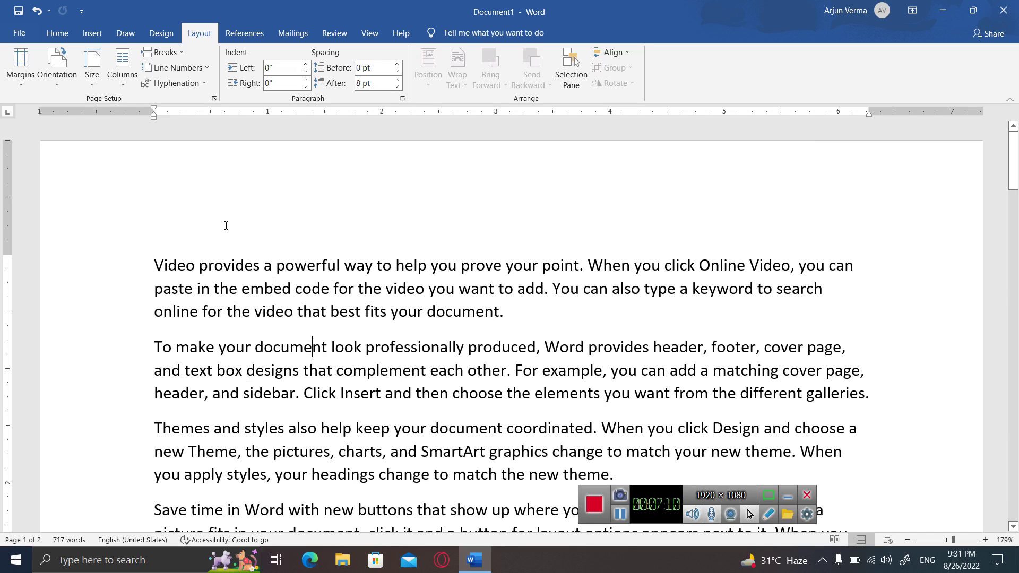
click(19, 34)
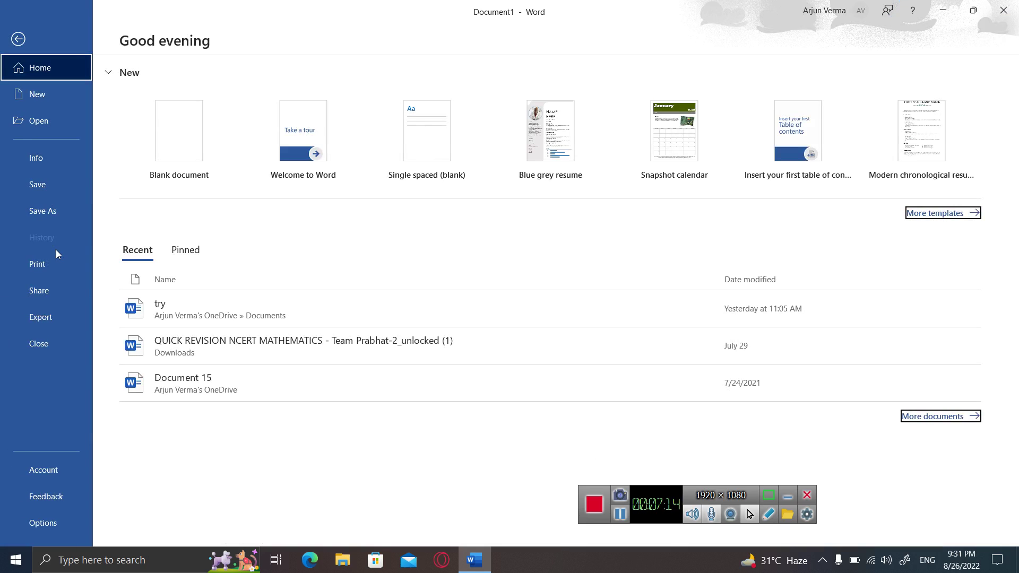
click(55, 273)
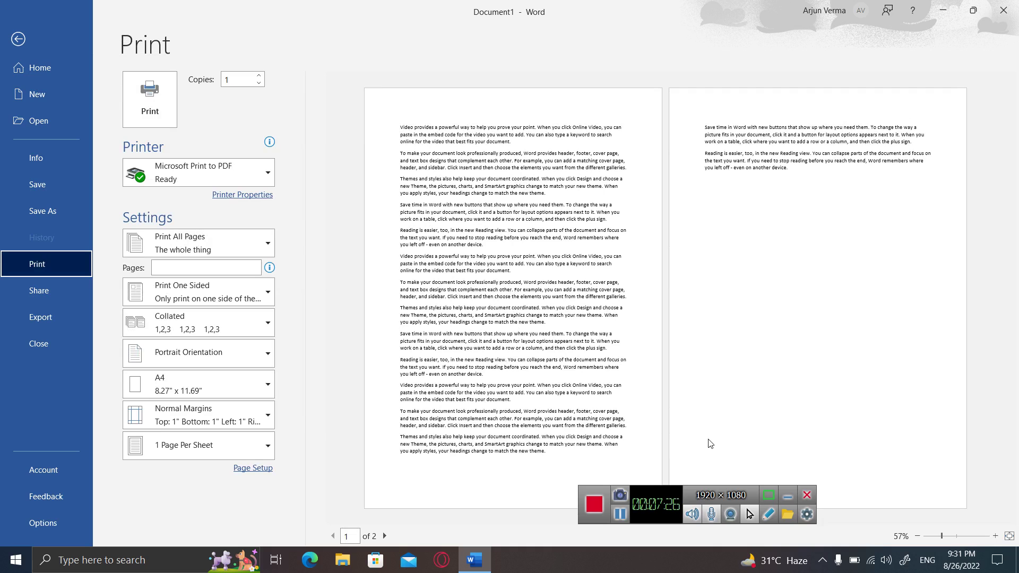
click(43, 346)
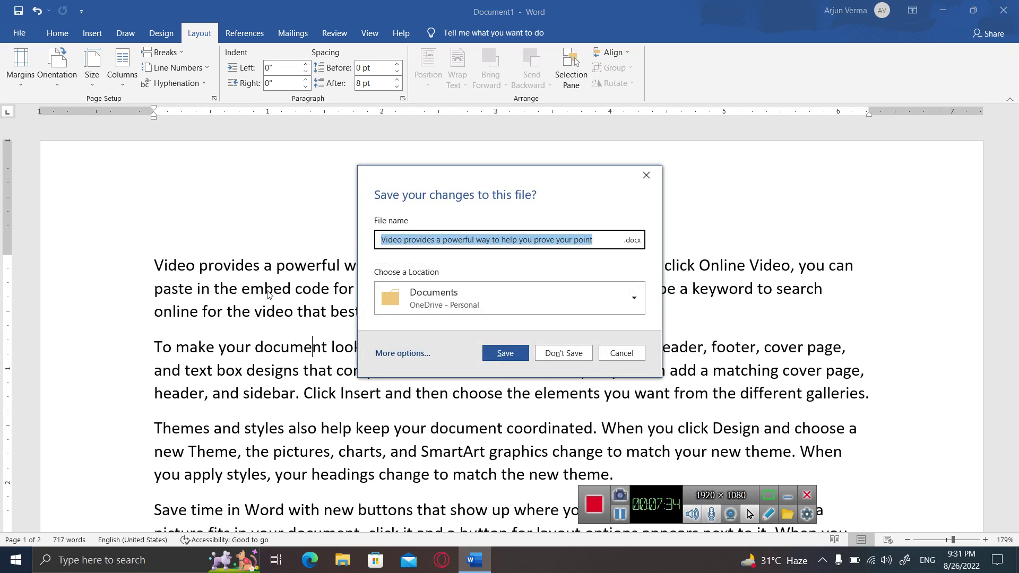
click(630, 352)
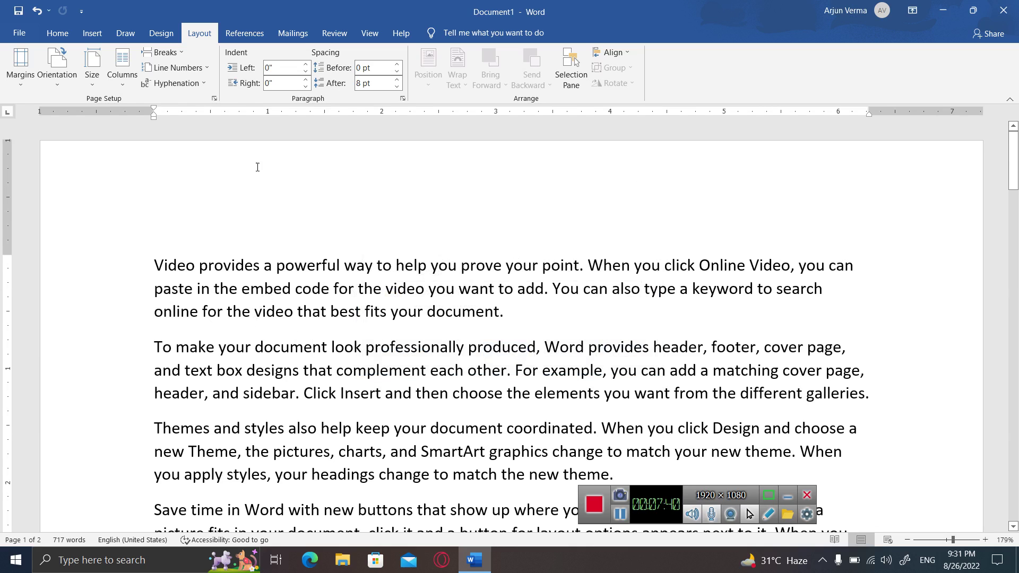
click(57, 86)
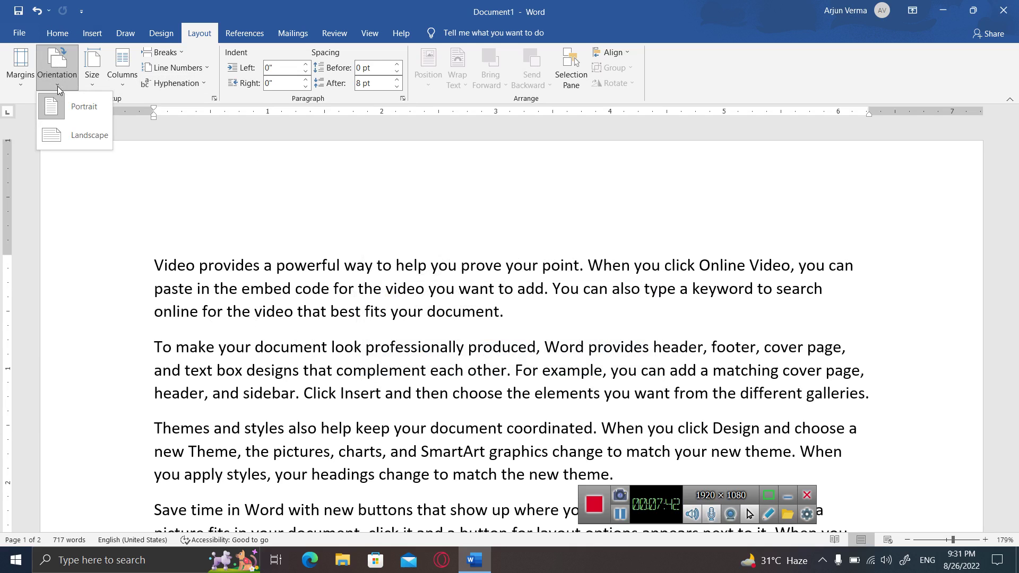
click(73, 142)
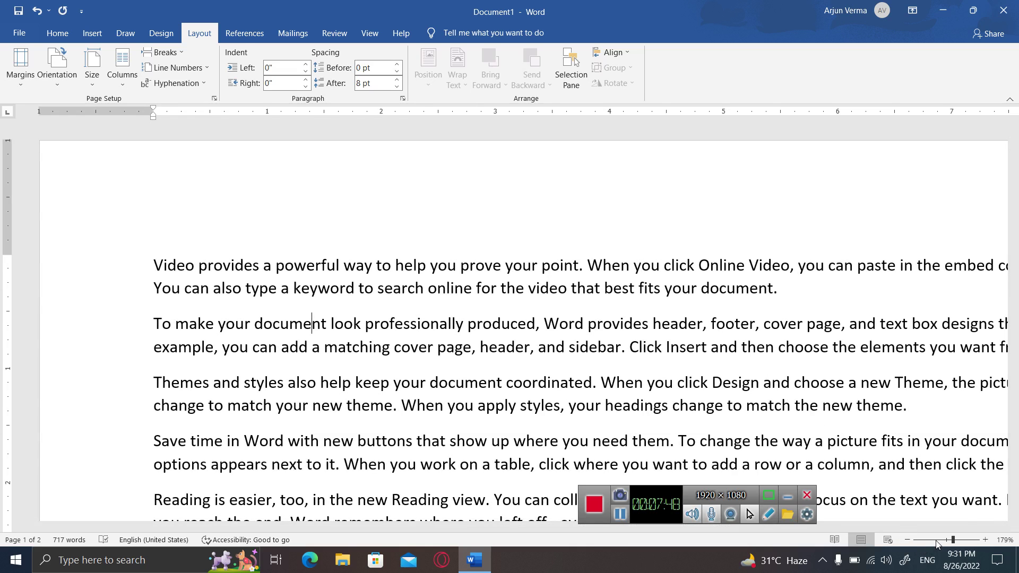
drag(937, 540, 929, 540)
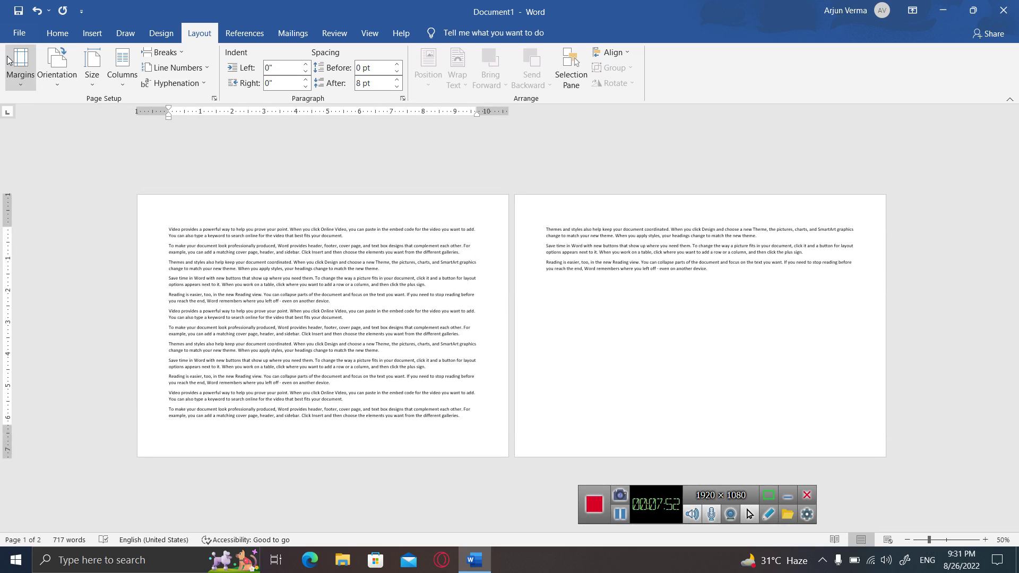
click(60, 87)
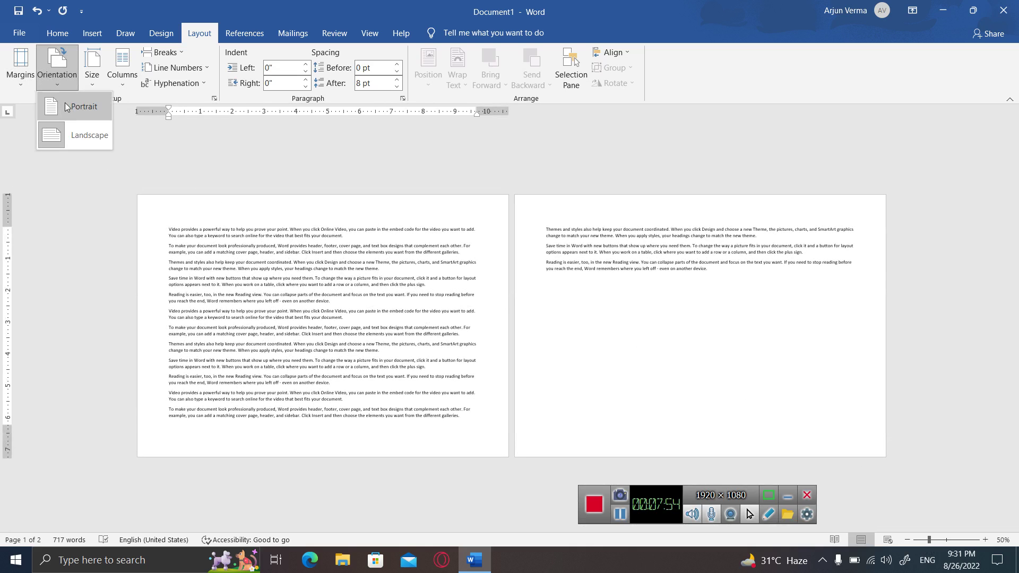
click(68, 110)
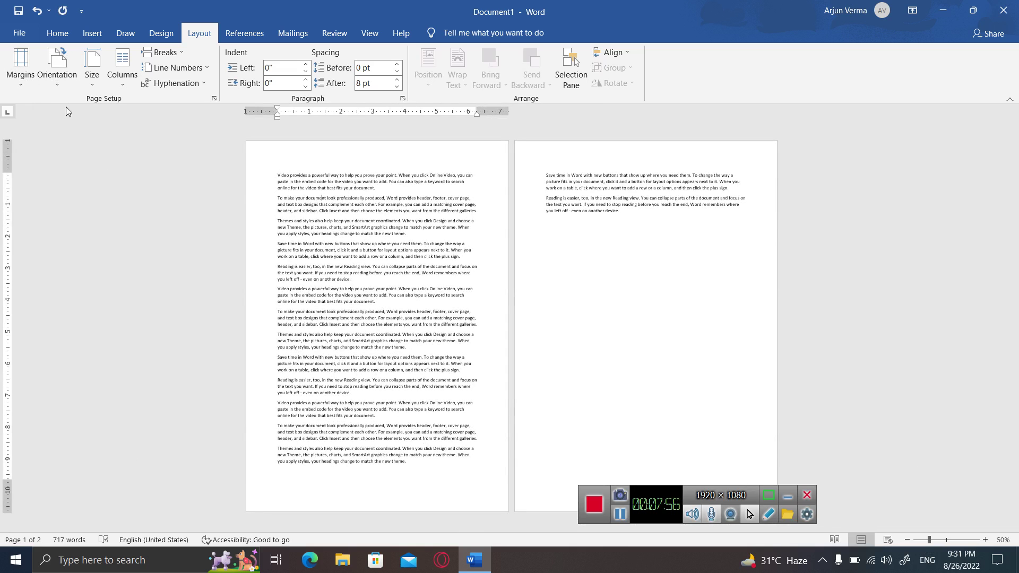
click(97, 85)
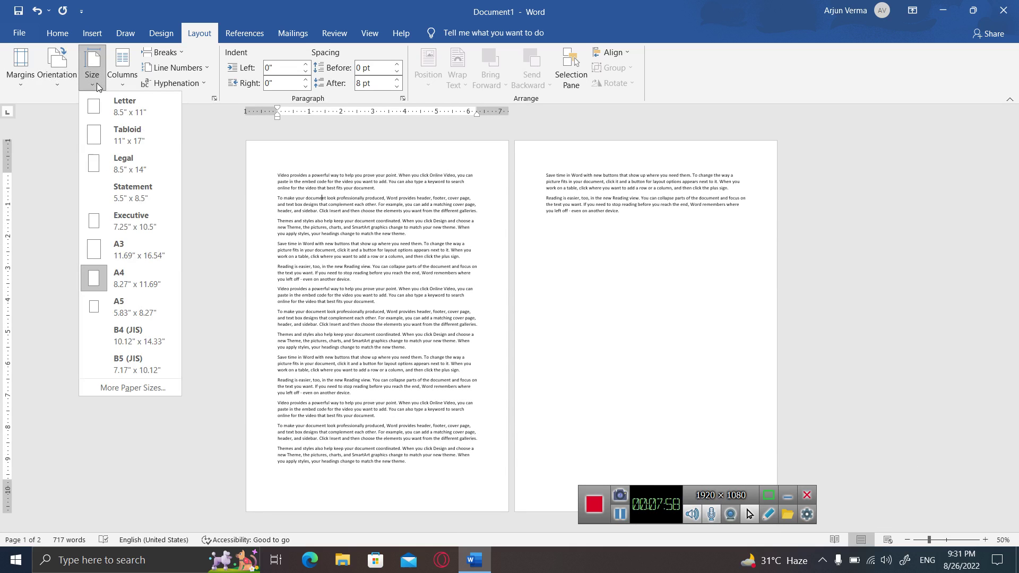
click(97, 113)
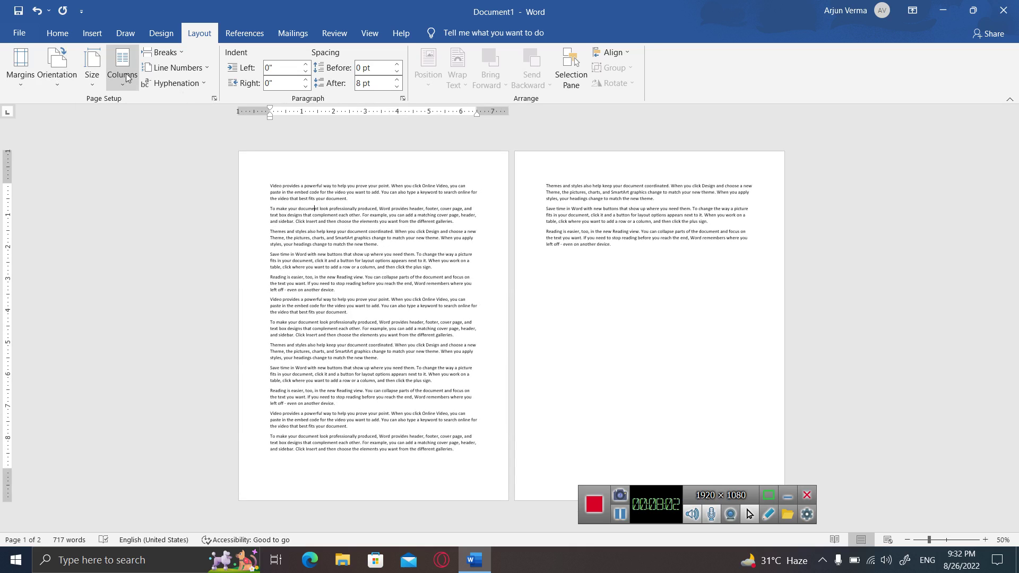
click(94, 84)
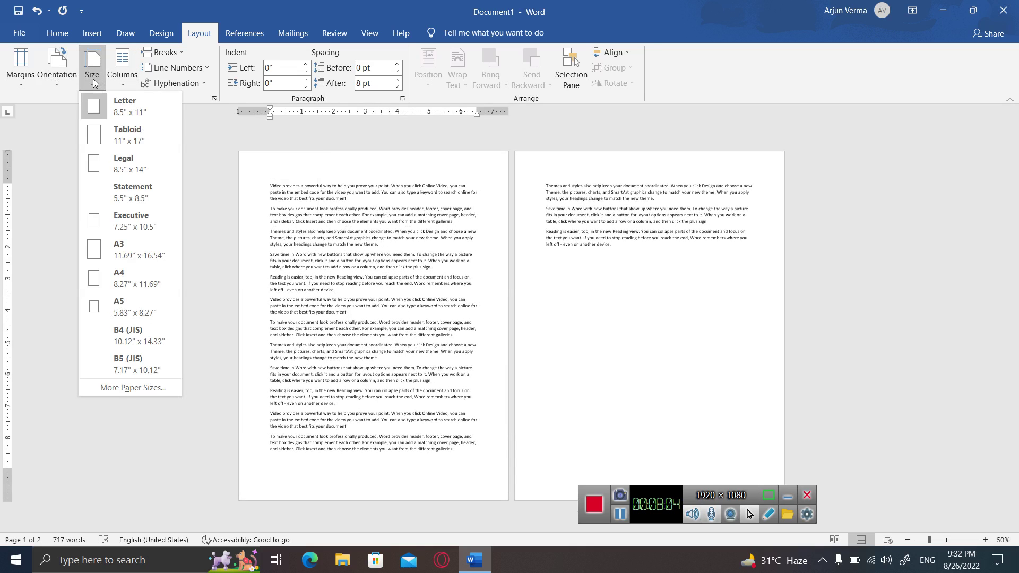
click(116, 280)
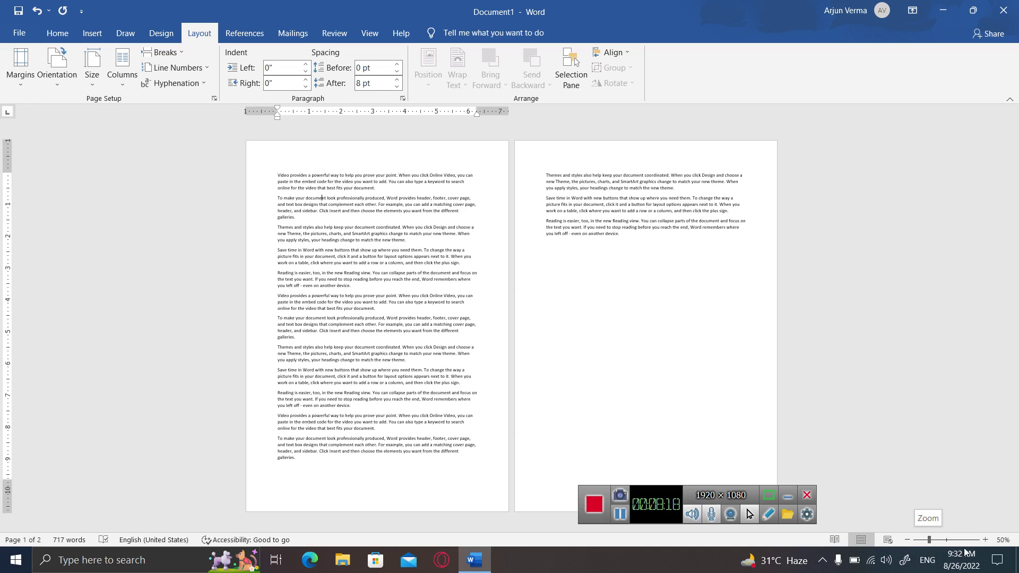
click(949, 543)
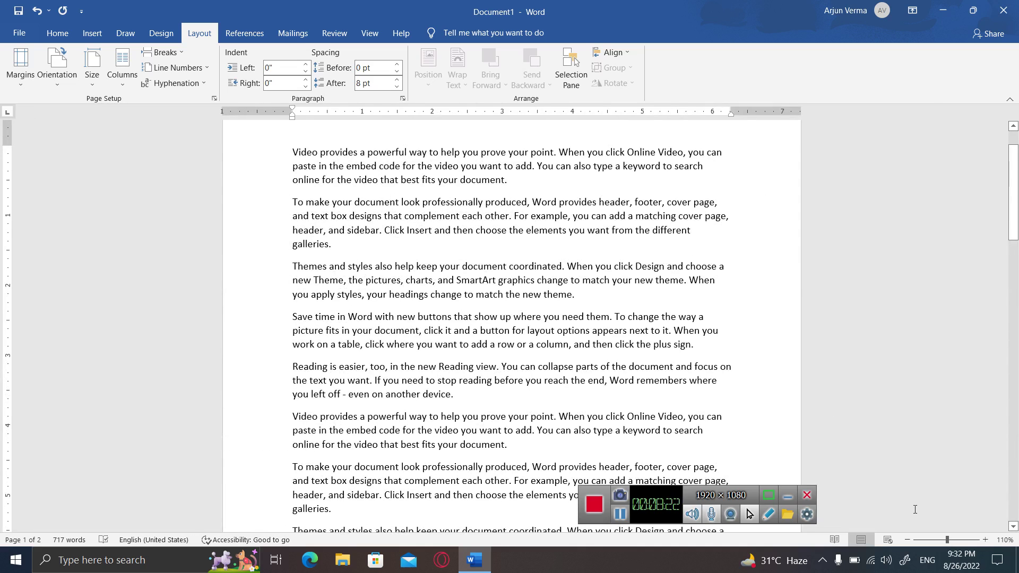
click(953, 540)
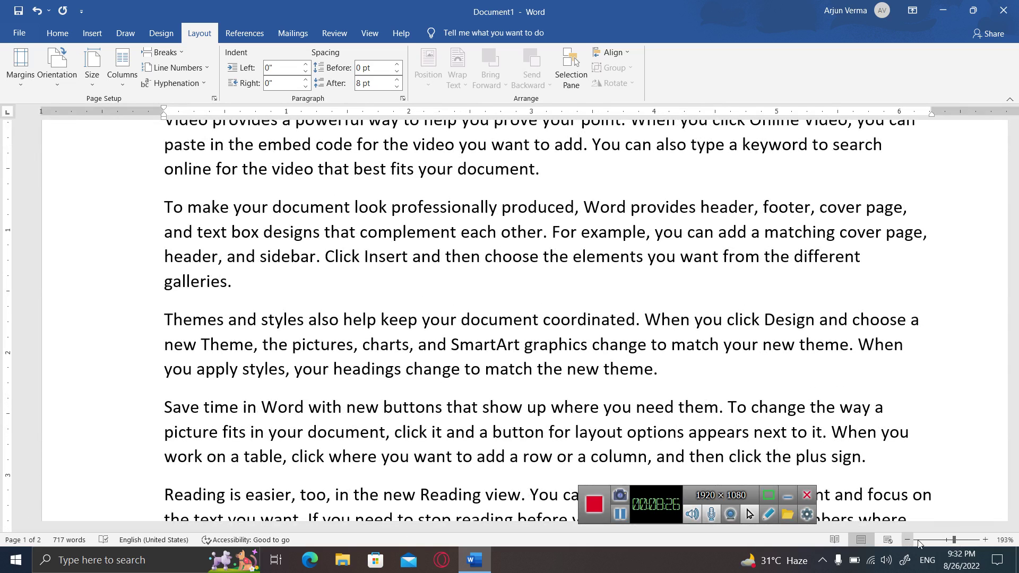
click(955, 539)
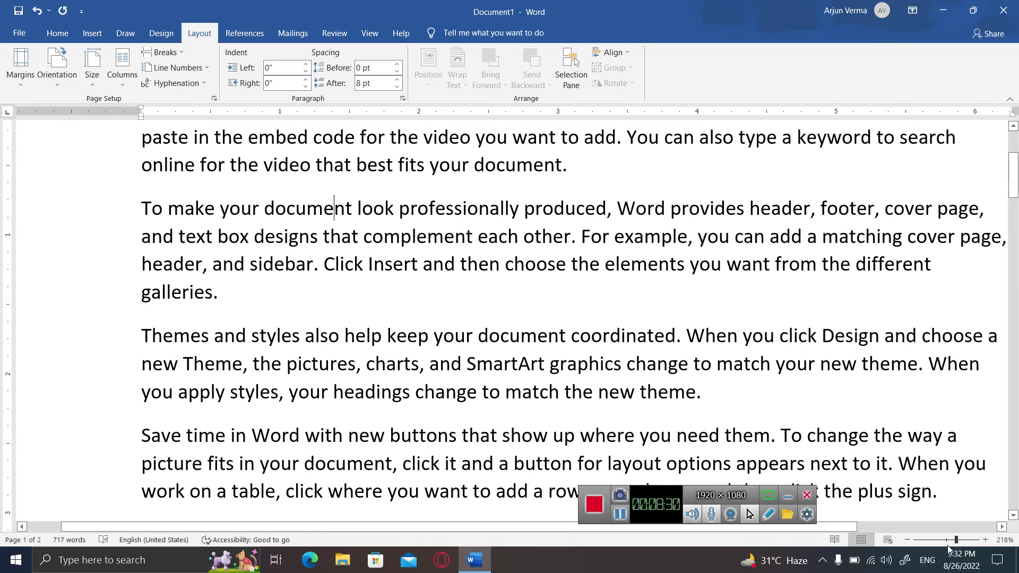
click(949, 540)
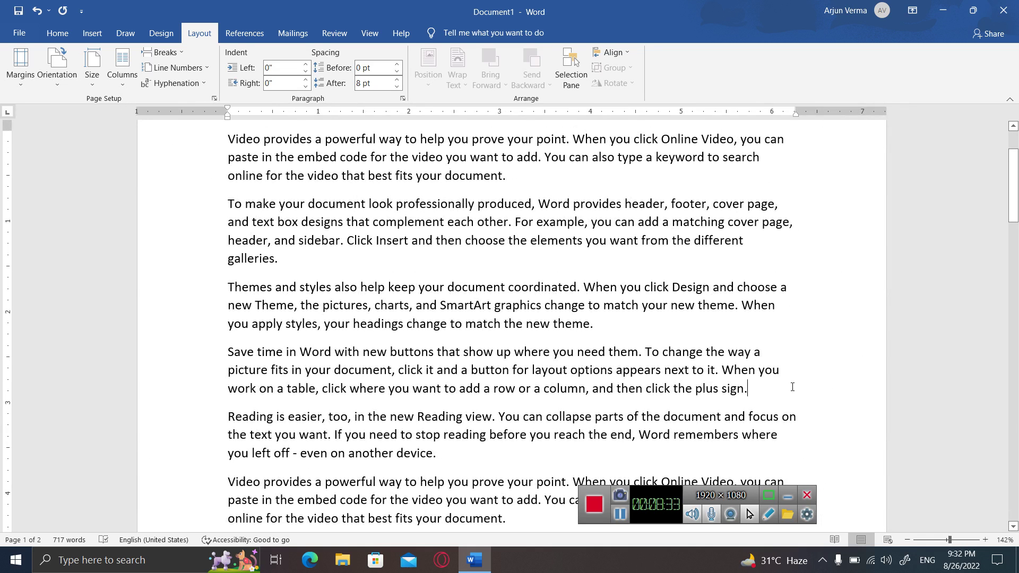
scroll(792, 386, down, 5)
scroll(793, 387, down, 5)
scroll(792, 386, down, 5)
scroll(792, 387, down, 5)
scroll(792, 387, down, 1)
scroll(792, 387, down, 1)
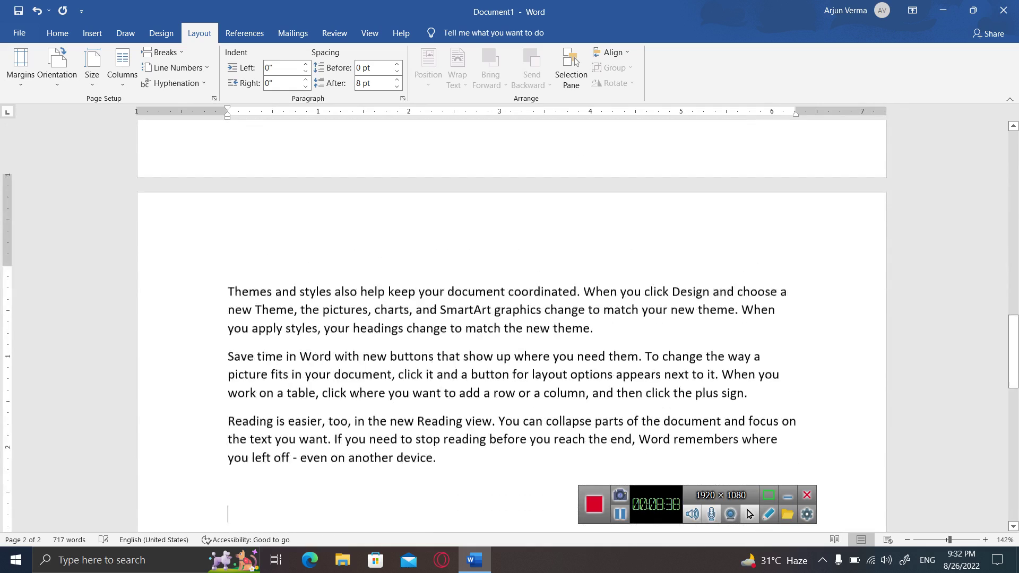
scroll(792, 387, down, 1)
scroll(792, 387, down, 5)
scroll(791, 384, down, 3)
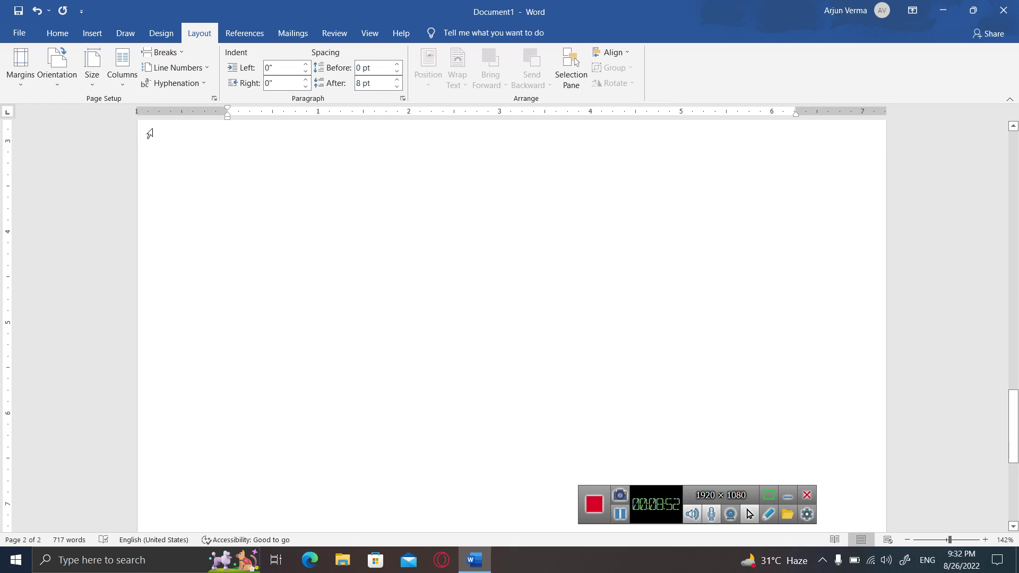
Create a new document and choose Two columns in the More Columns dialog.
key(ctrl+n)
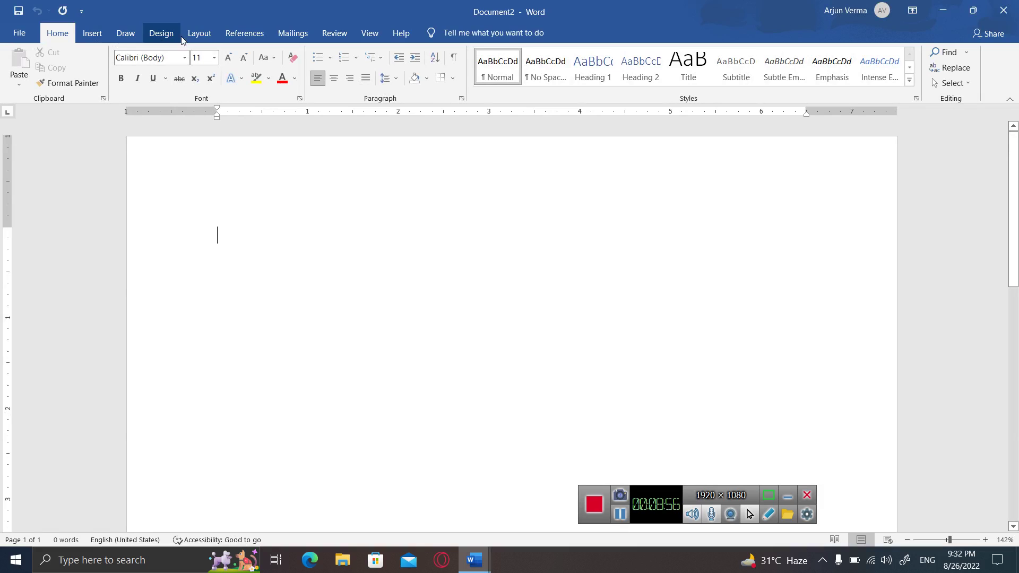
click(205, 37)
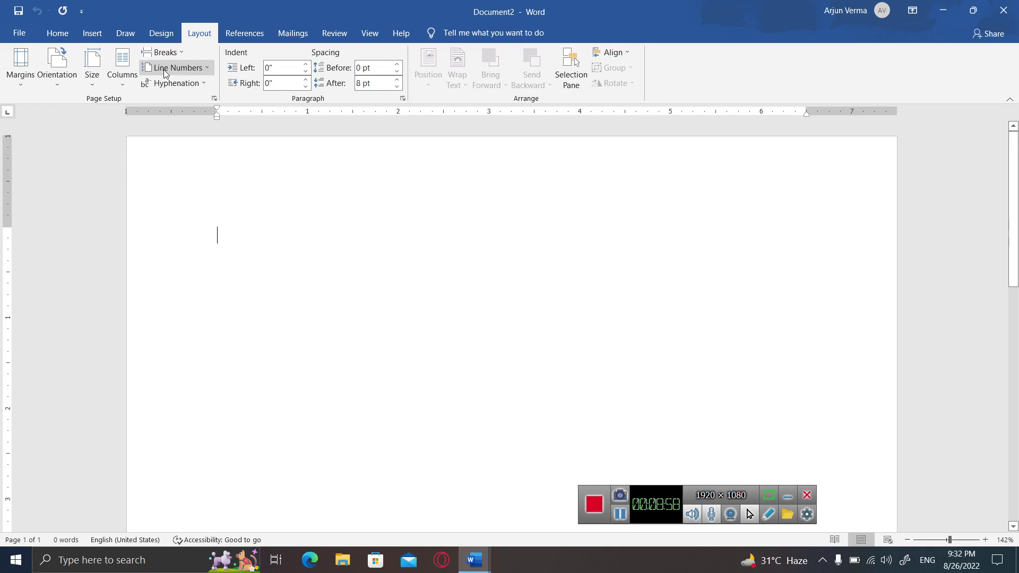
click(127, 84)
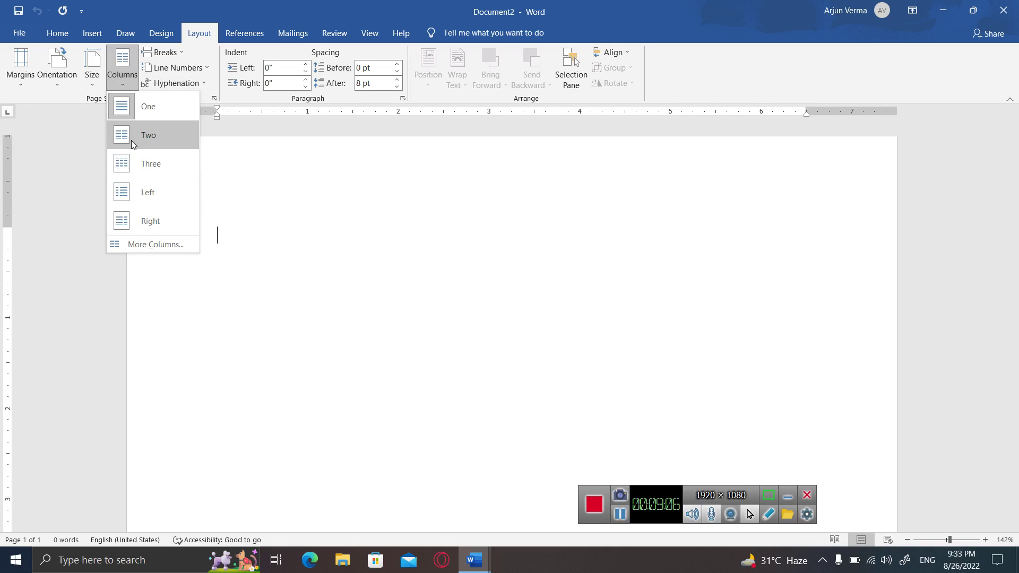
click(141, 244)
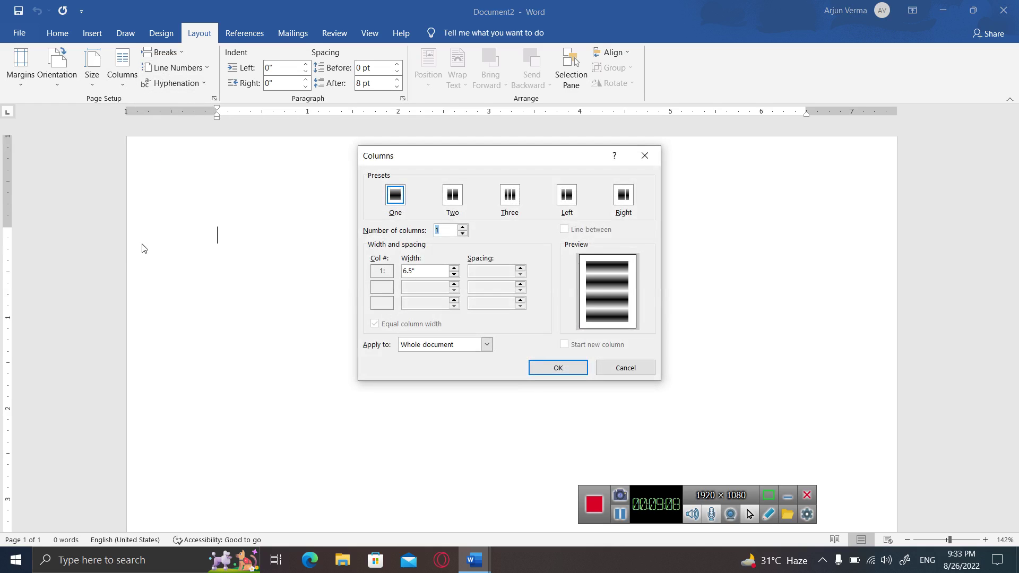
click(458, 199)
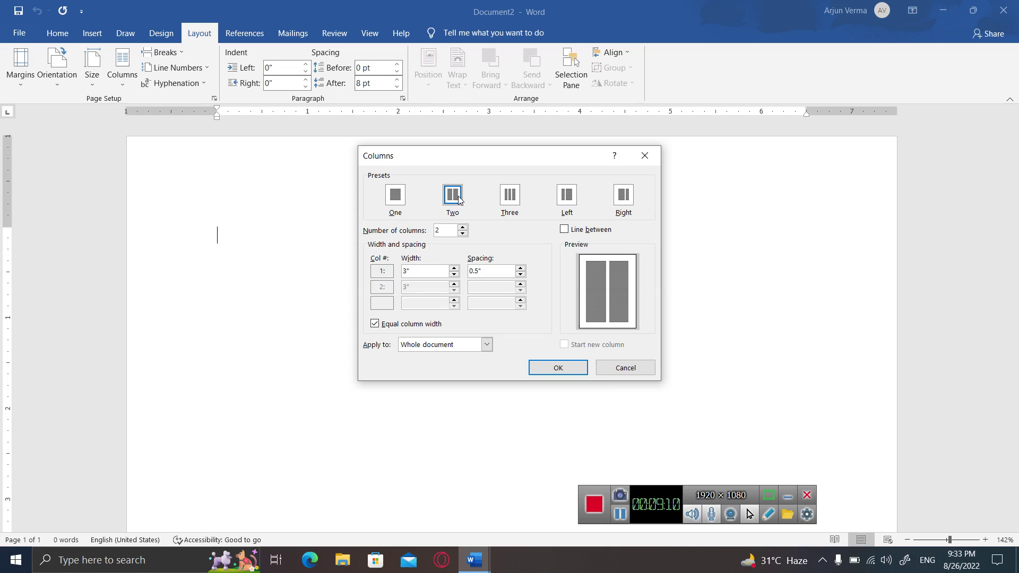
click(463, 229)
click(464, 228)
click(463, 228)
click(464, 228)
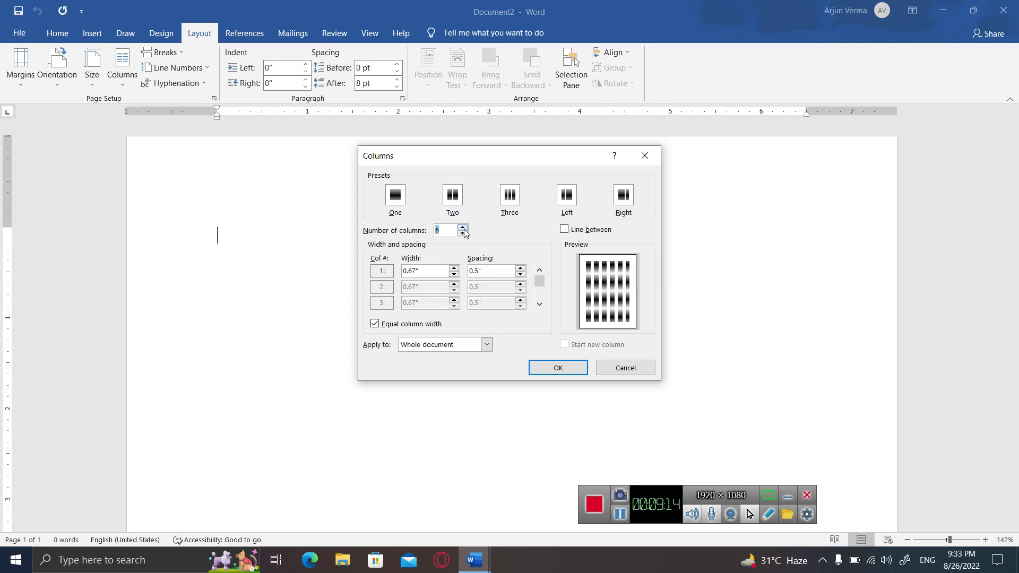
click(453, 198)
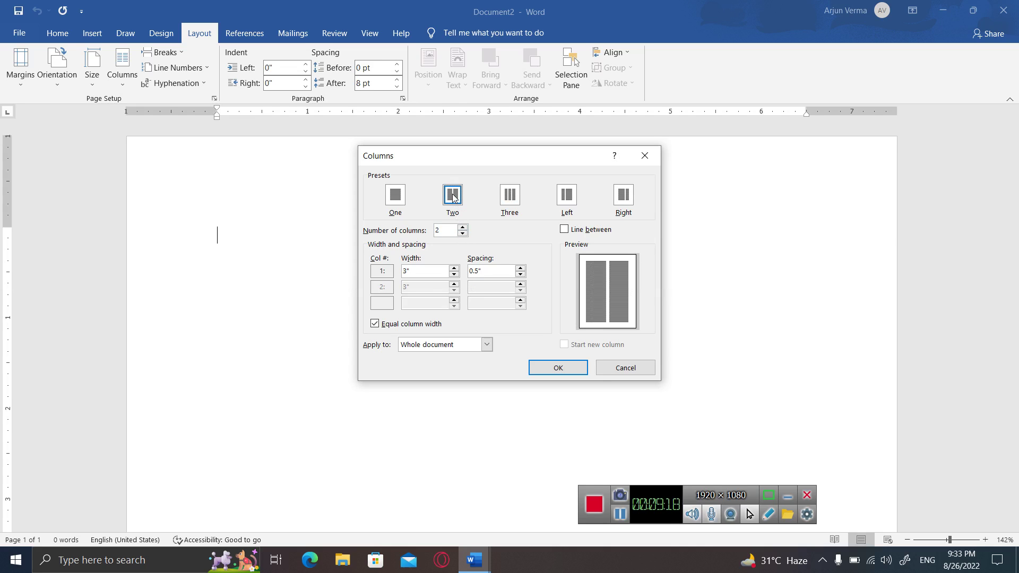
Keep 3-inch columns with 0.5-inch spacing, add a line between, and apply.
click(453, 268)
click(454, 268)
click(455, 269)
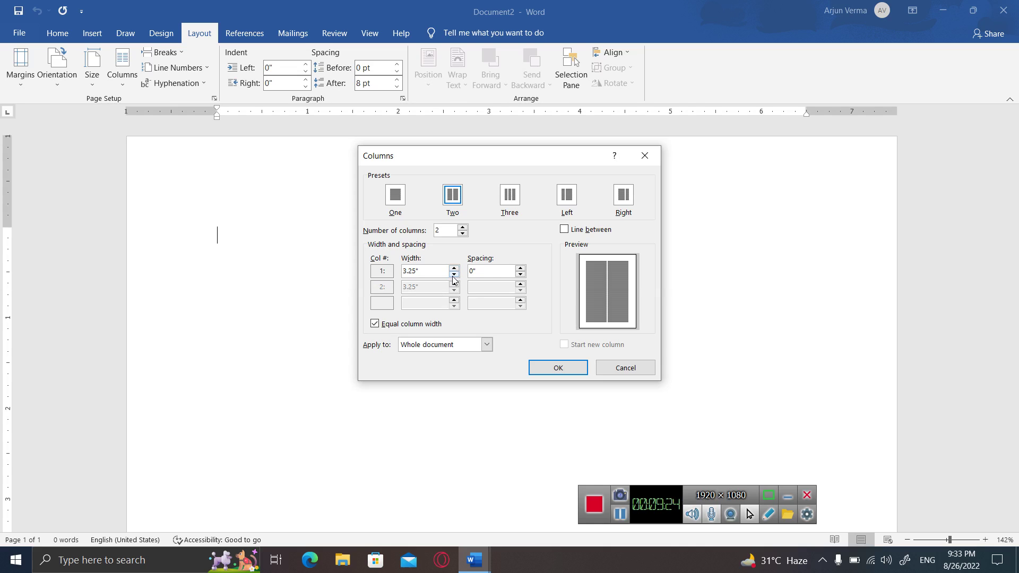
click(455, 275)
click(455, 275)
click(454, 275)
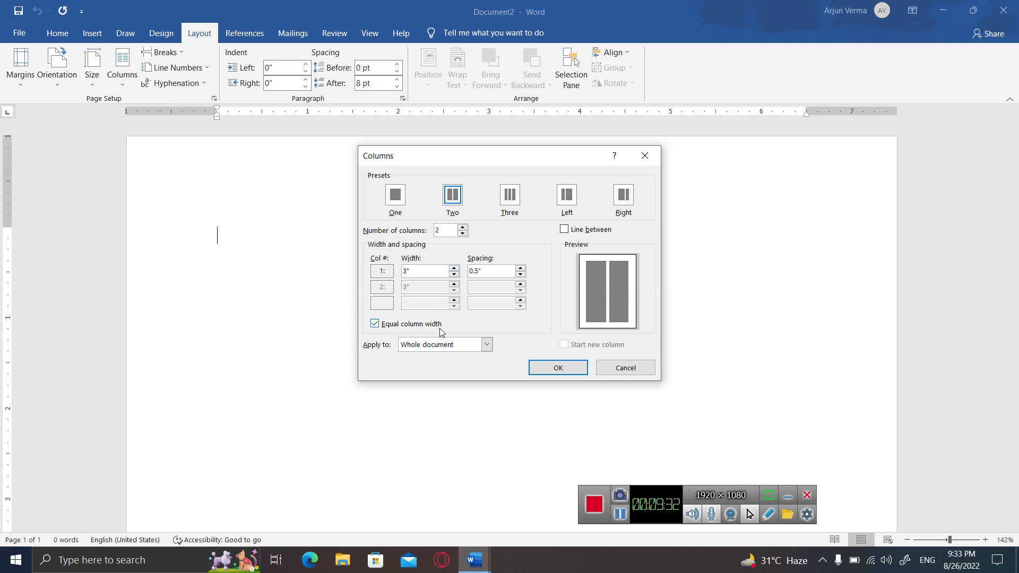
click(565, 229)
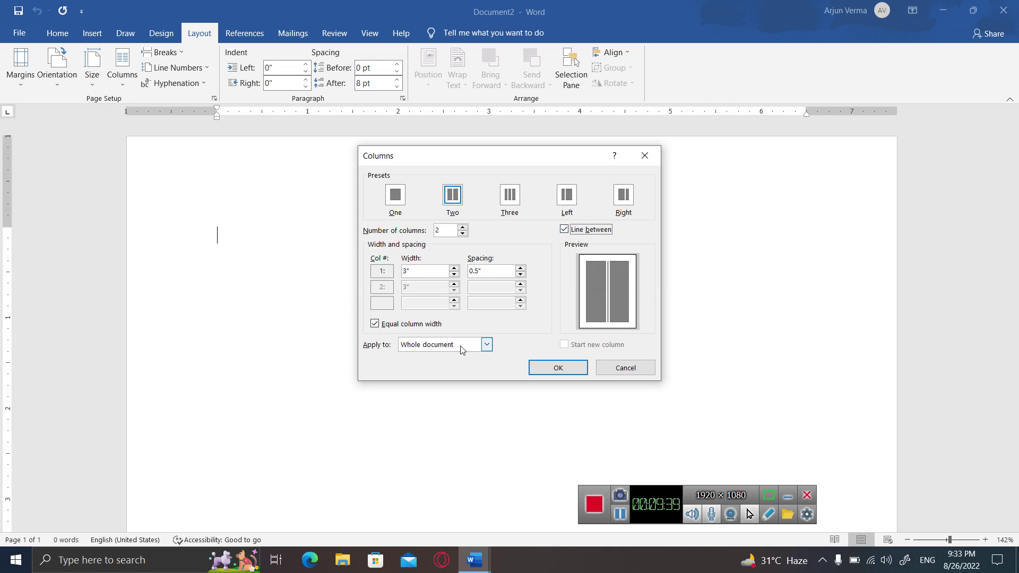
click(562, 369)
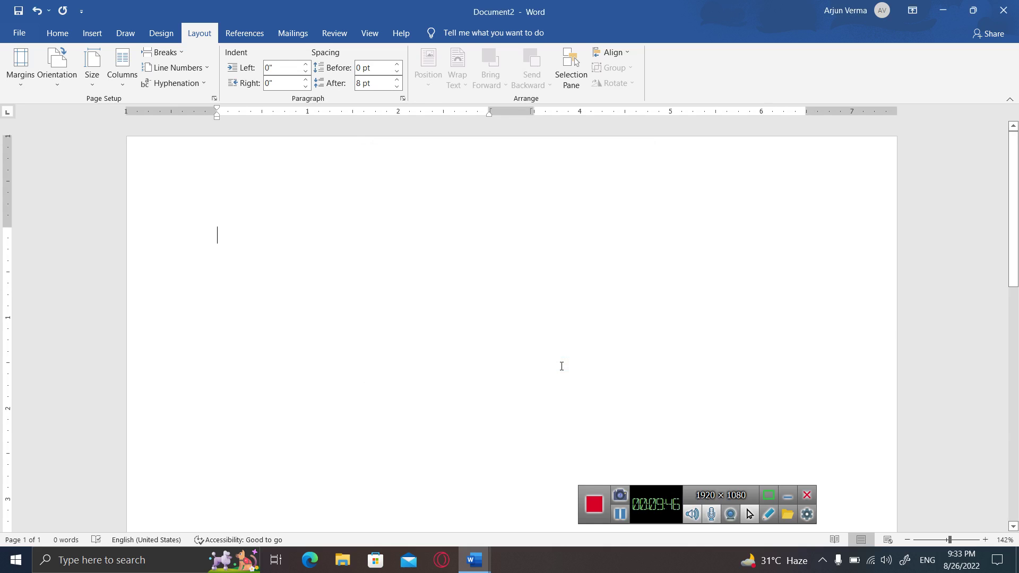
text(-)
key(BackSpace)
Generate two batches of =rand() sample paragraphs in the left column.
text(=rand())
key(Return)
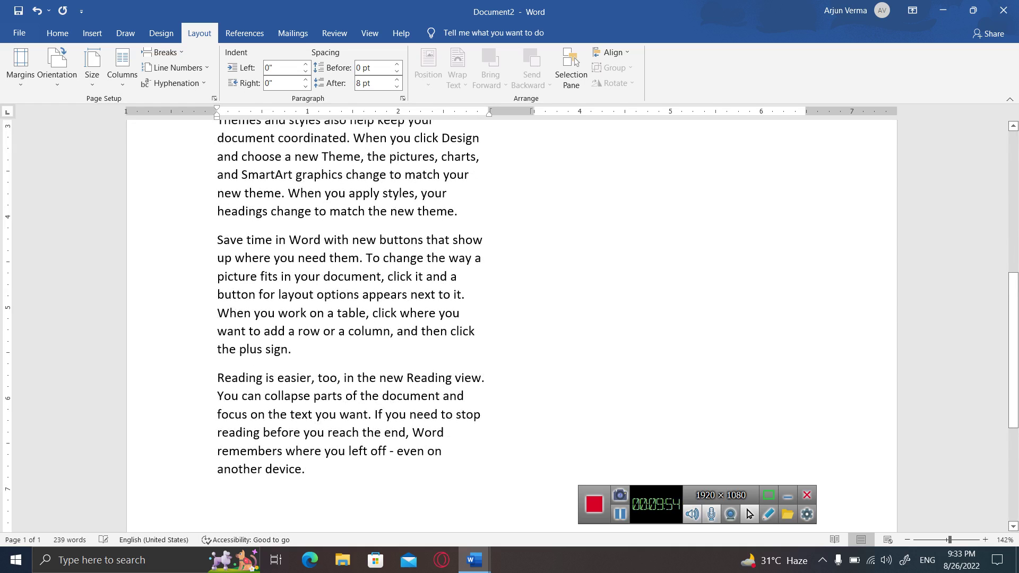
text(=read)
key(BackSpace)
key(BackSpace)
key(BackSpace)
text(adn)
key(BackSpace)
text(nd())
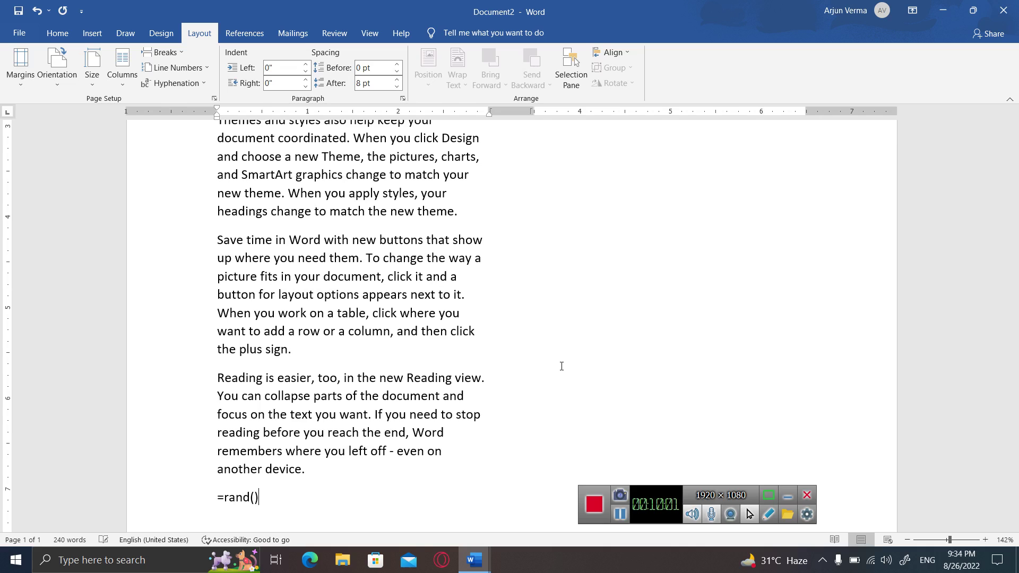
key(Return)
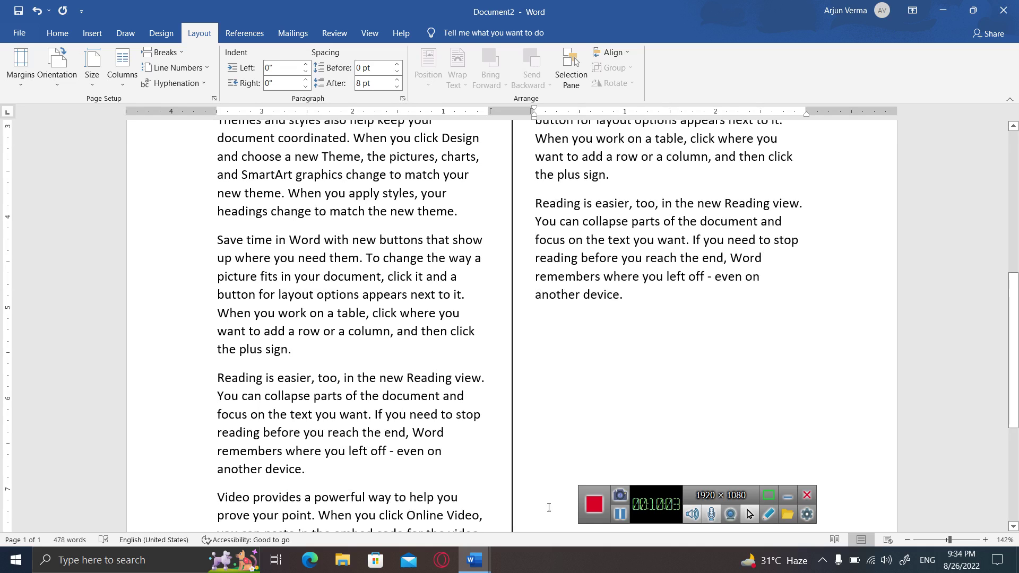
Generate another =rand() batch on the empty line in the right column.
click(499, 473)
scroll(498, 474, down, 1)
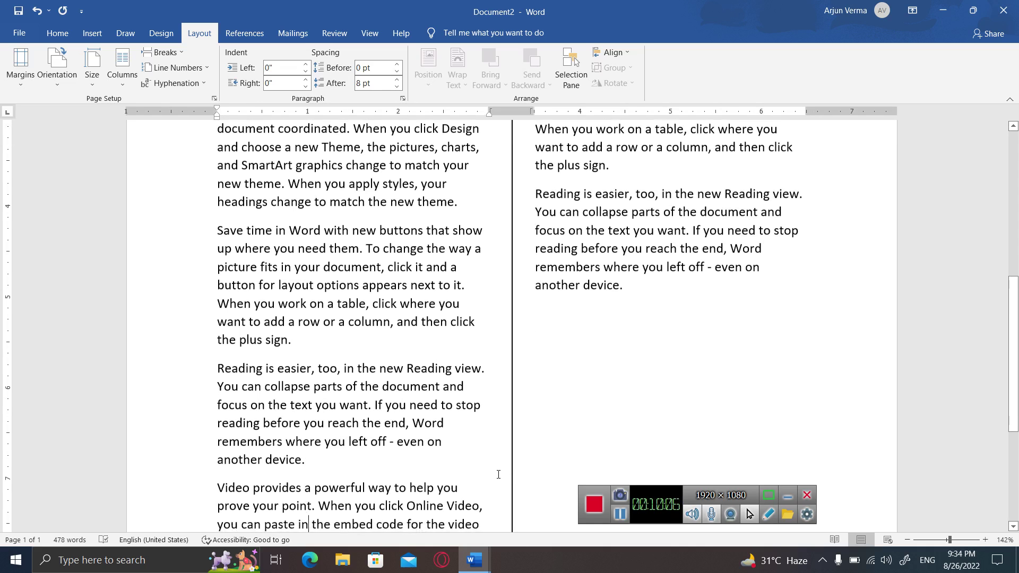
scroll(498, 474, down, 4)
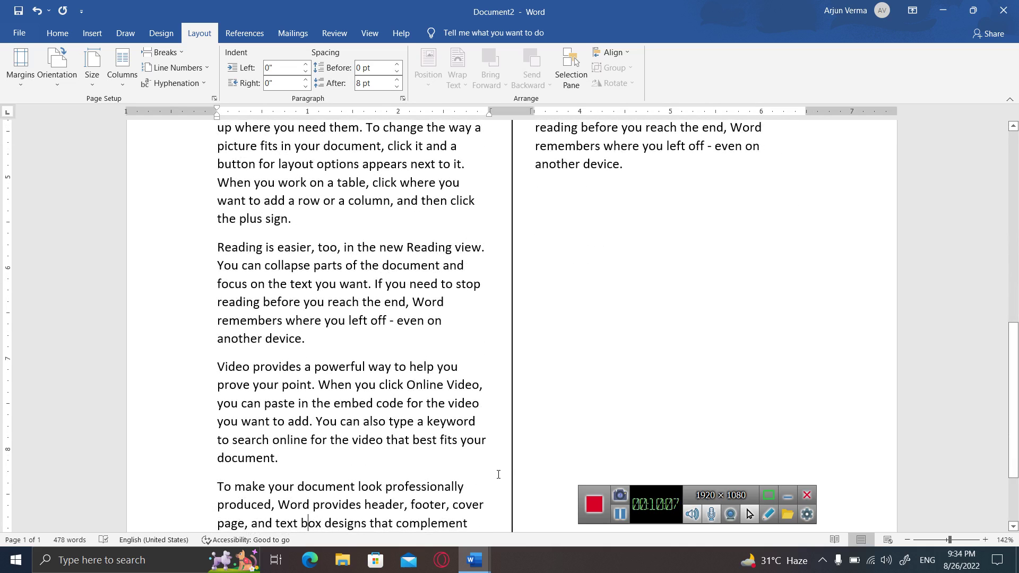
click(697, 178)
text(=rand())
key(Return)
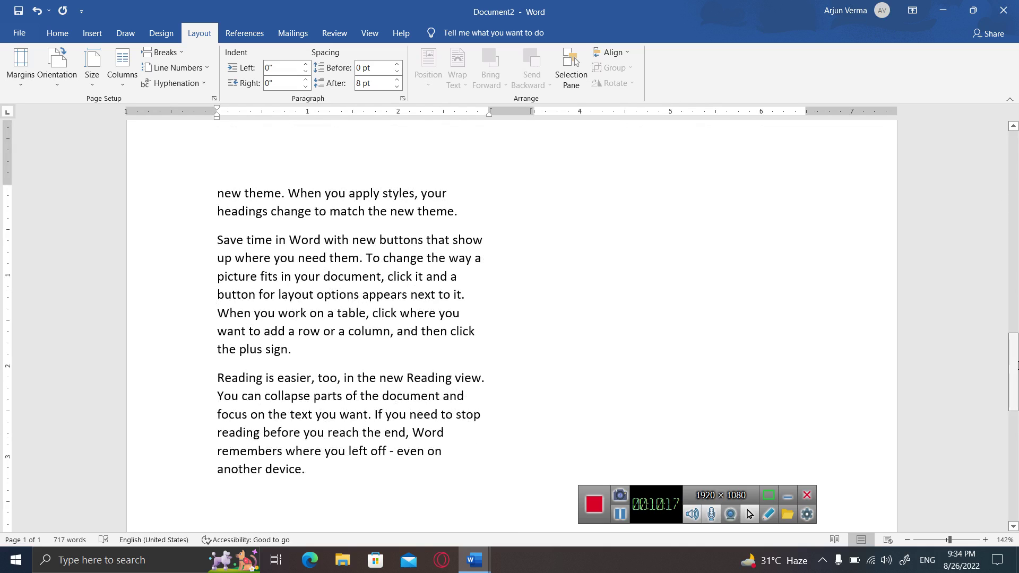
right_click(1014, 529)
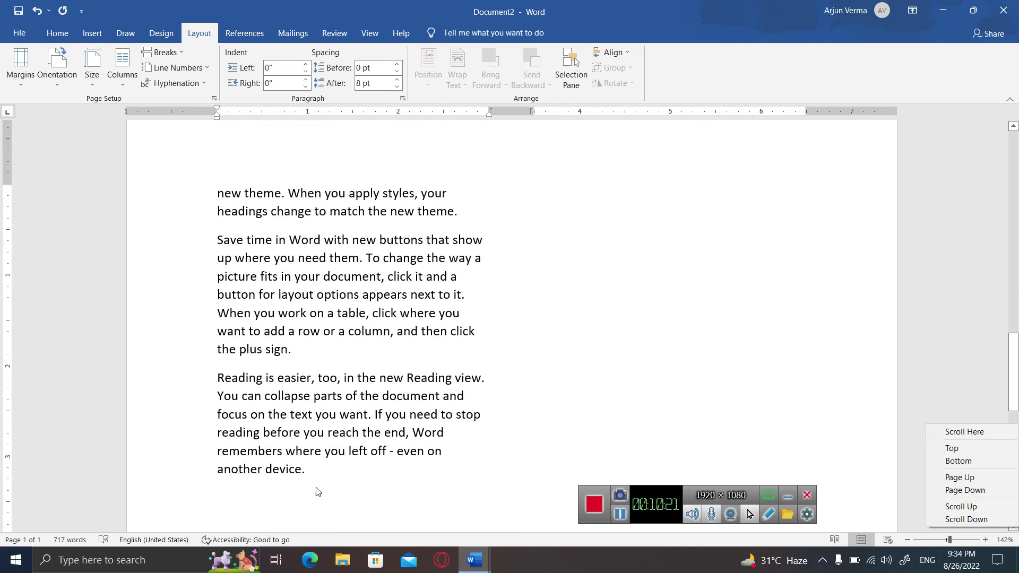
click(328, 467)
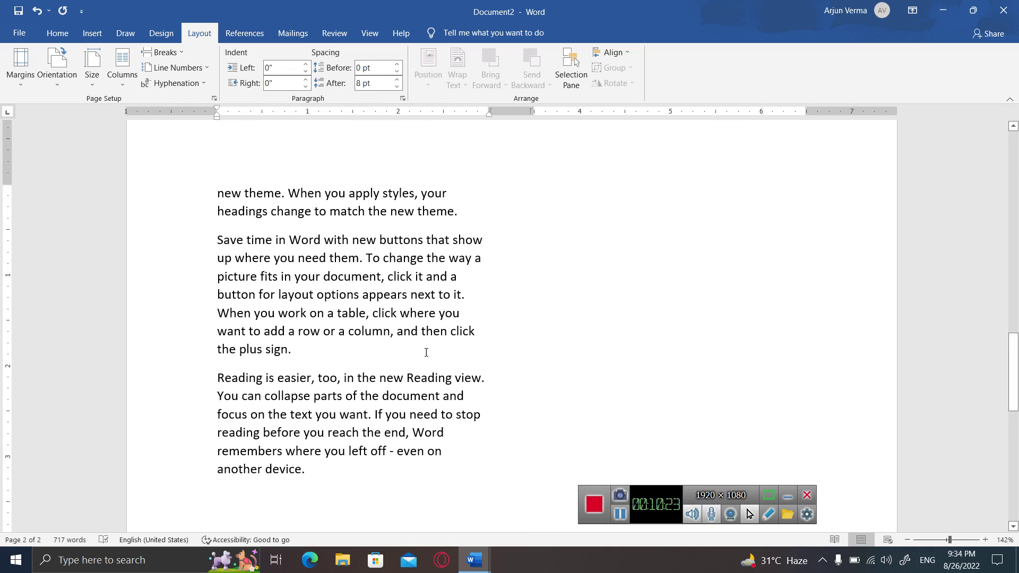
double_click(577, 182)
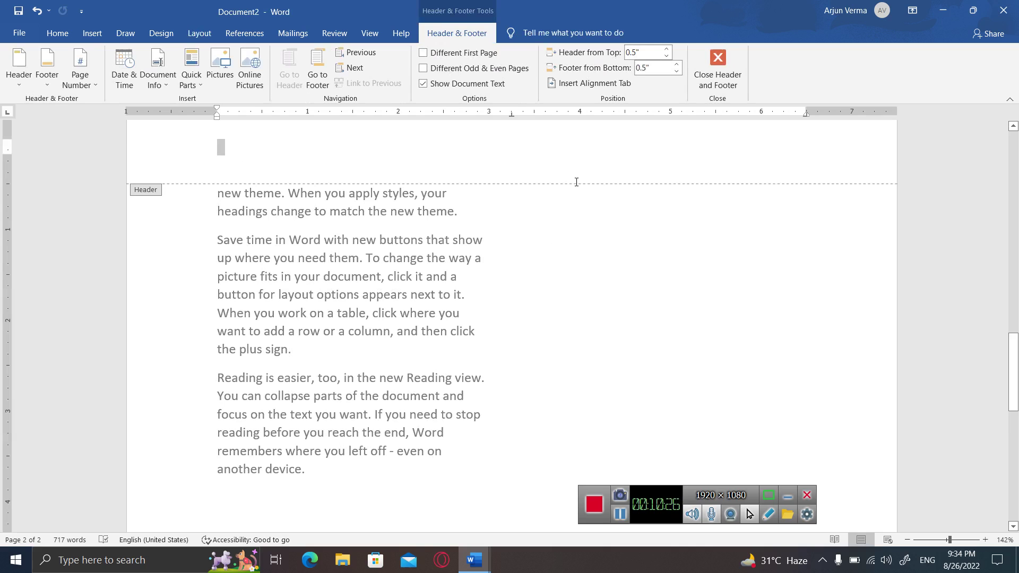
double_click(580, 196)
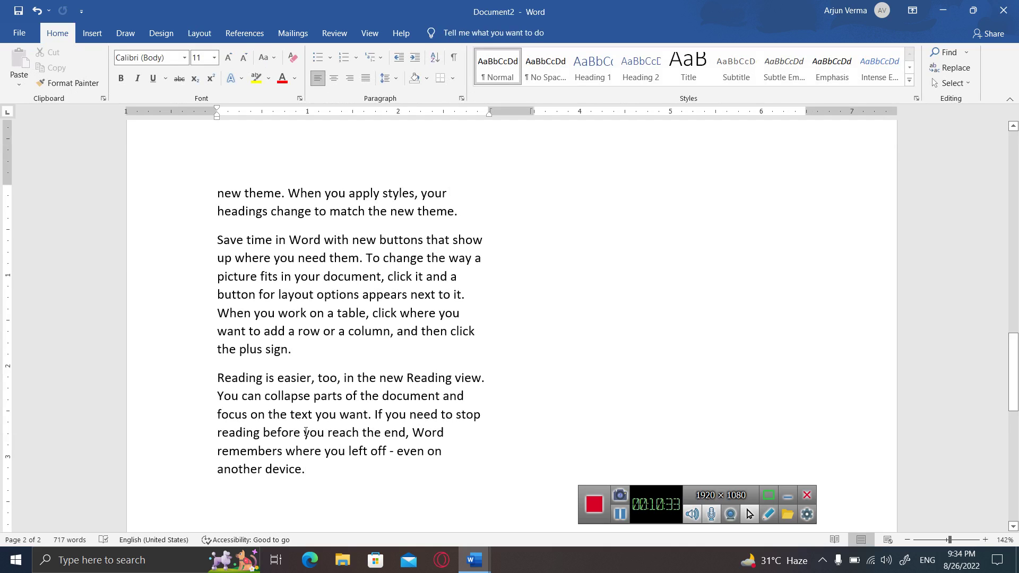
click(197, 35)
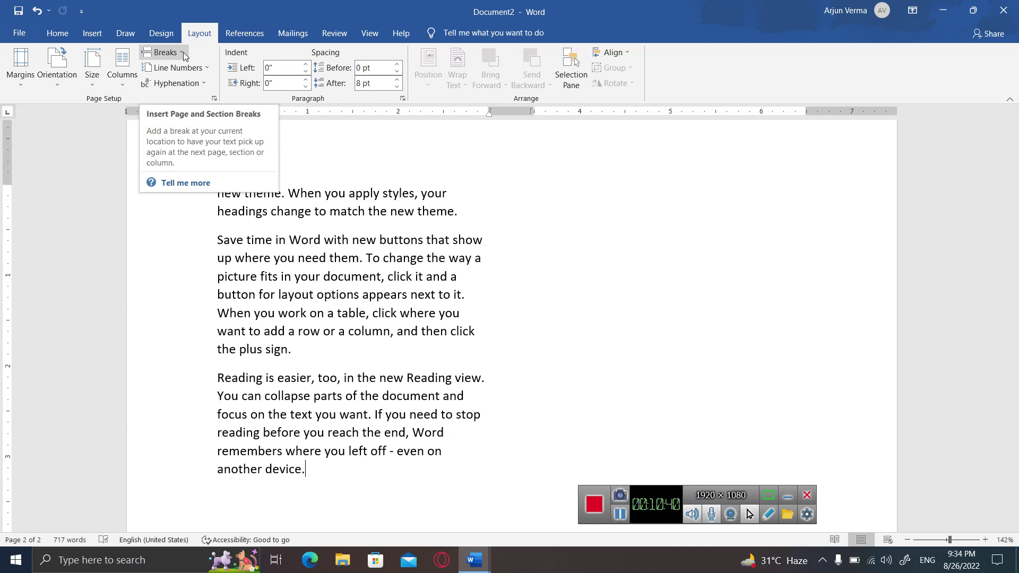
Insert a Column break after "another device." and fill the new column with =rand() paragraphs.
click(183, 52)
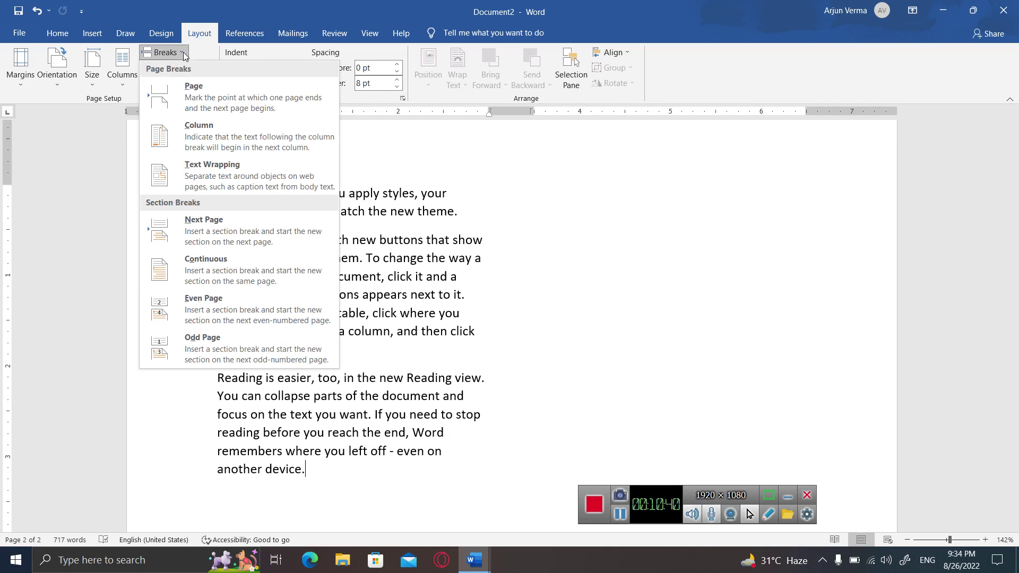
click(184, 146)
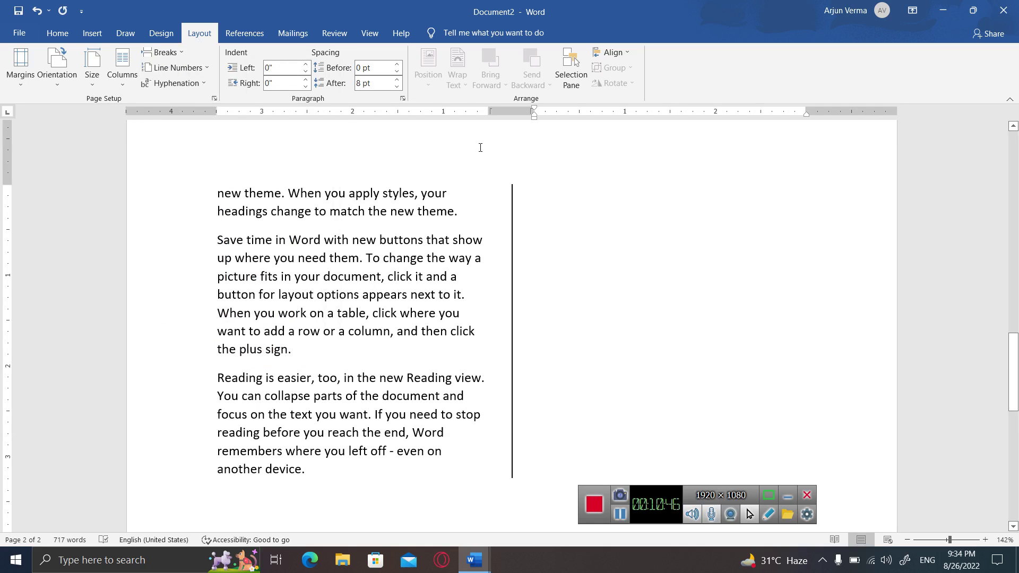
text(=rans)
key(BackSpace)
text(d)
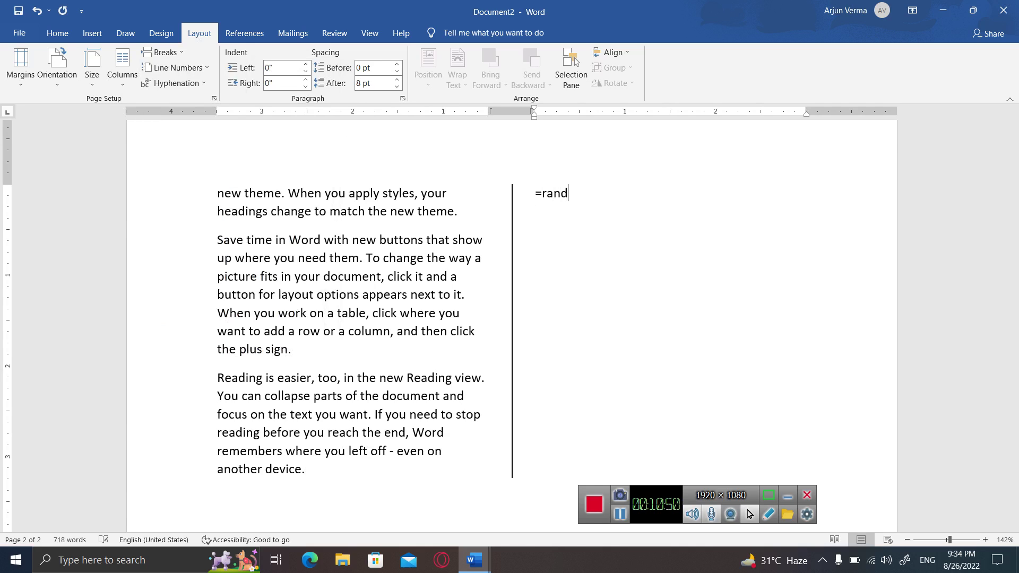
text(())
key(Return)
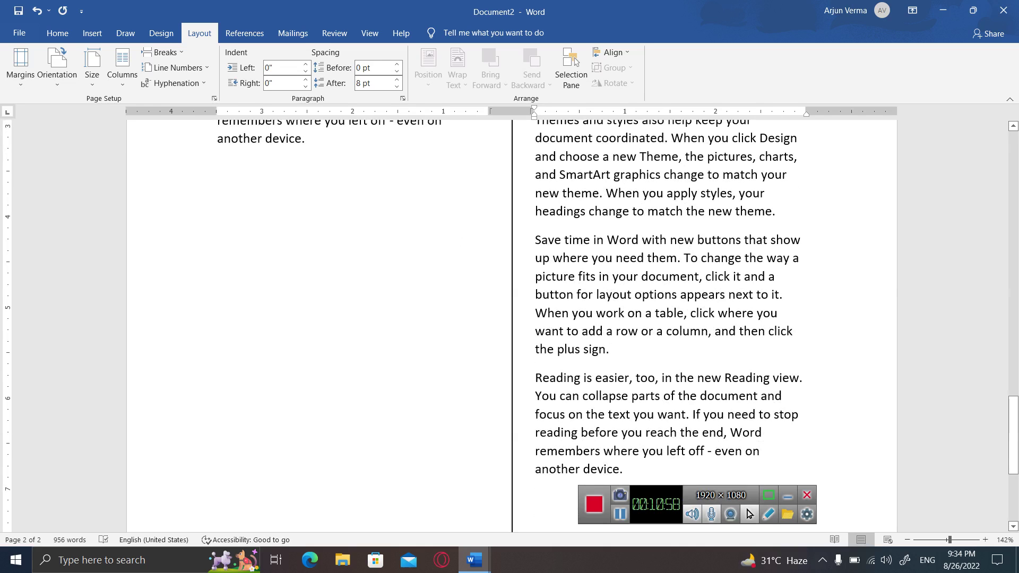
key(Return)
Insert a break after the filled columns and put the cursor at the top of the new page 3.
click(178, 53)
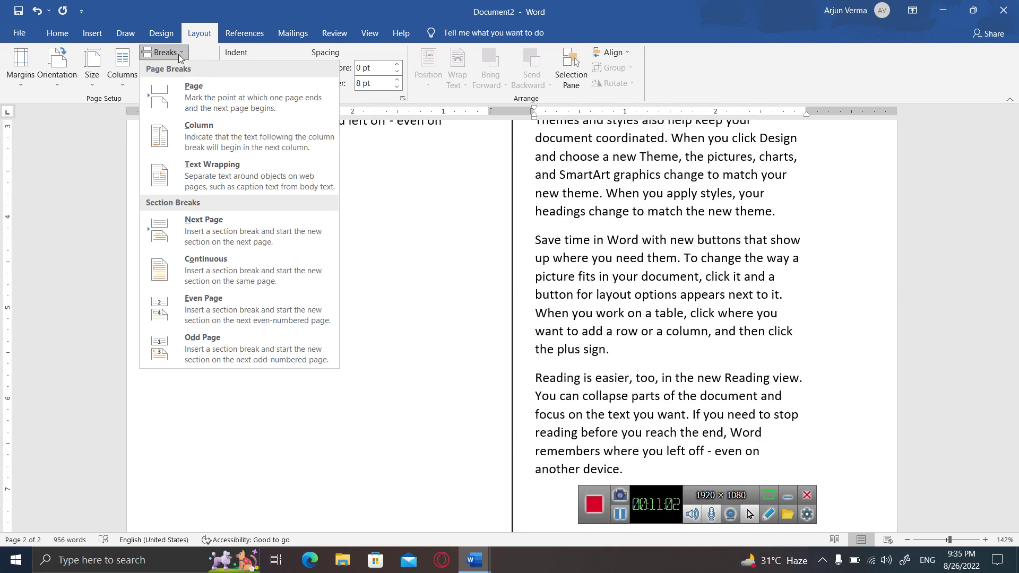
click(187, 132)
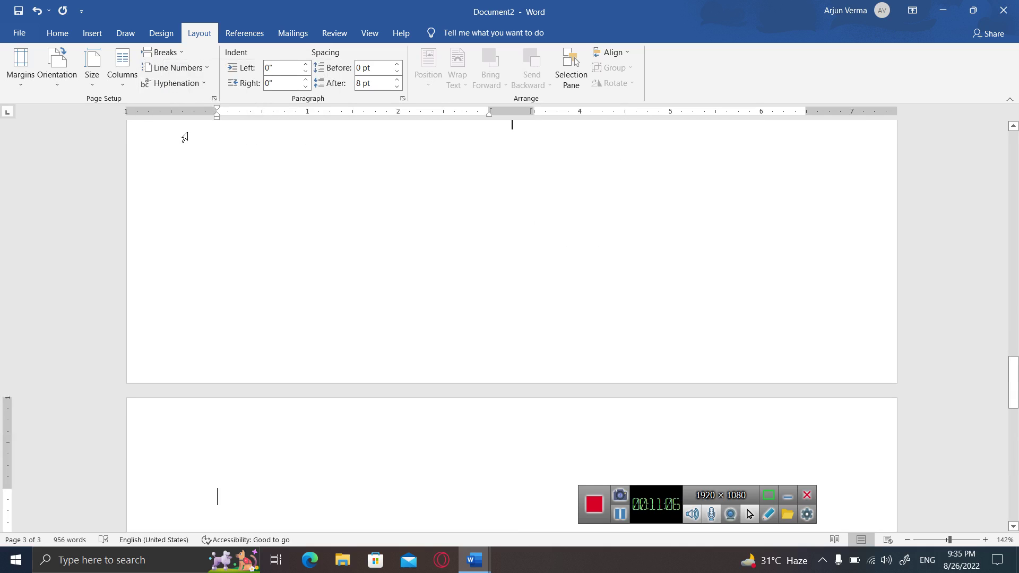
click(184, 53)
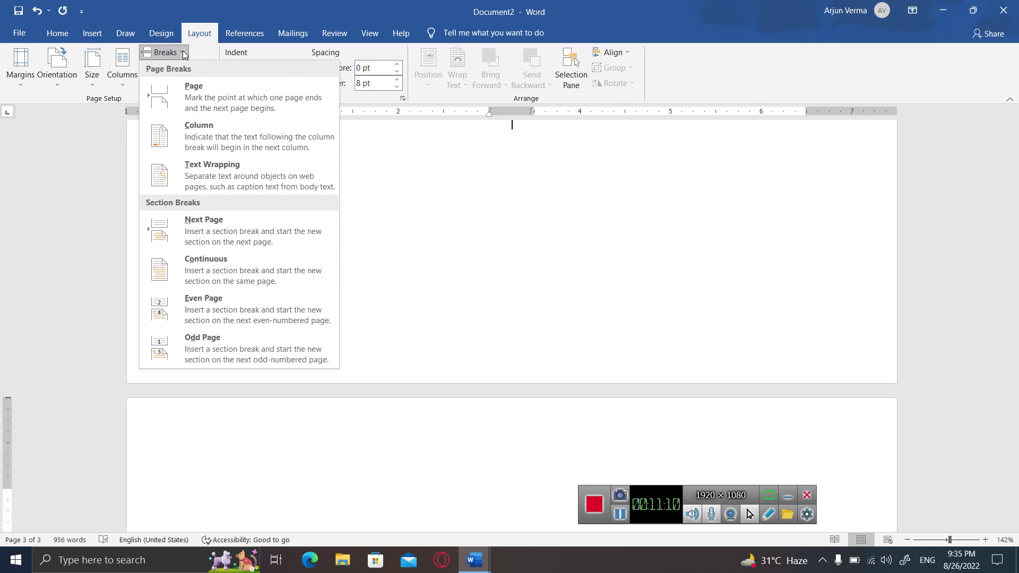
click(178, 54)
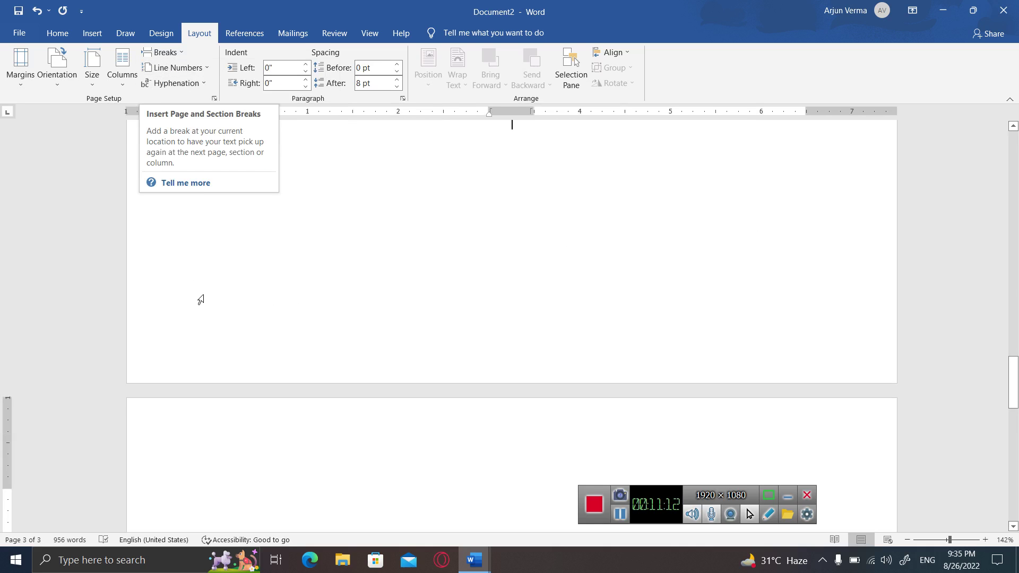
click(239, 471)
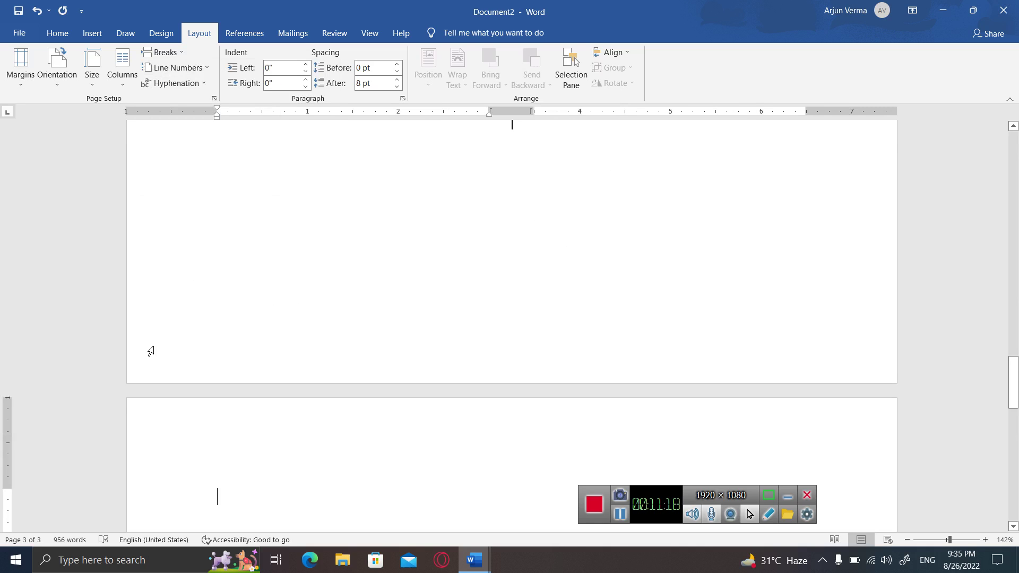
Set One column applied to 'This point forward', then type =rand() for sample text.
click(123, 79)
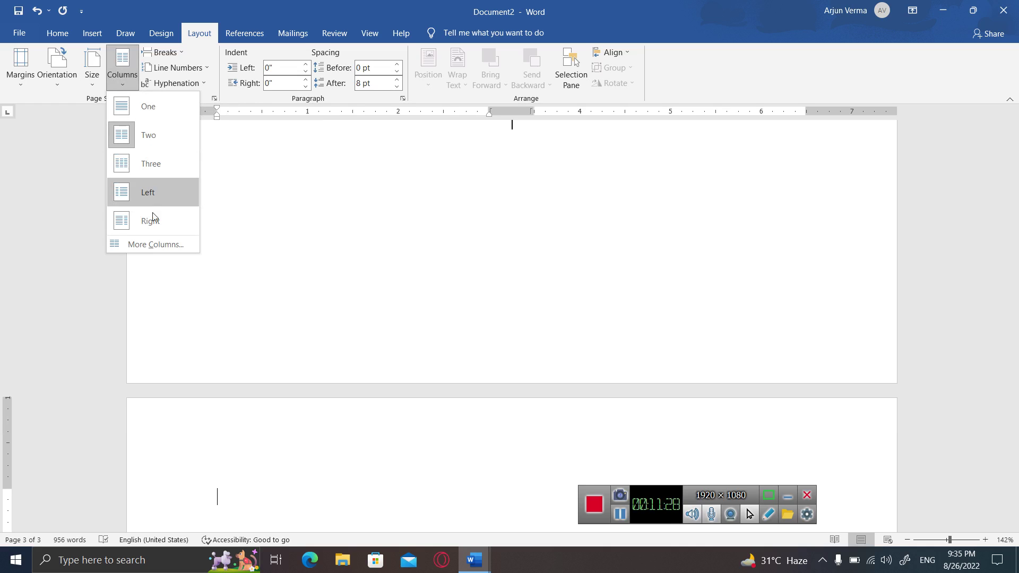
click(151, 244)
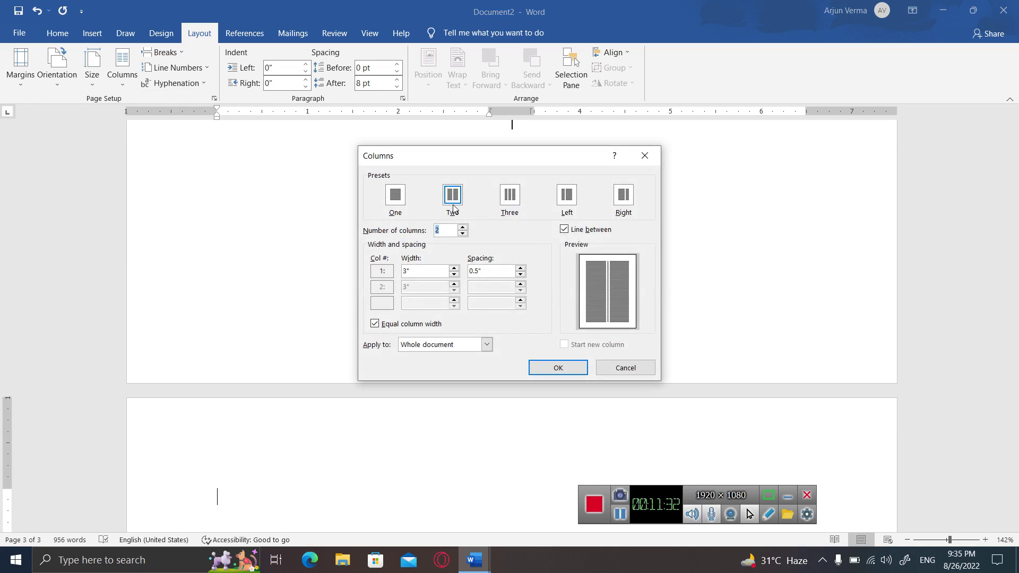
click(519, 196)
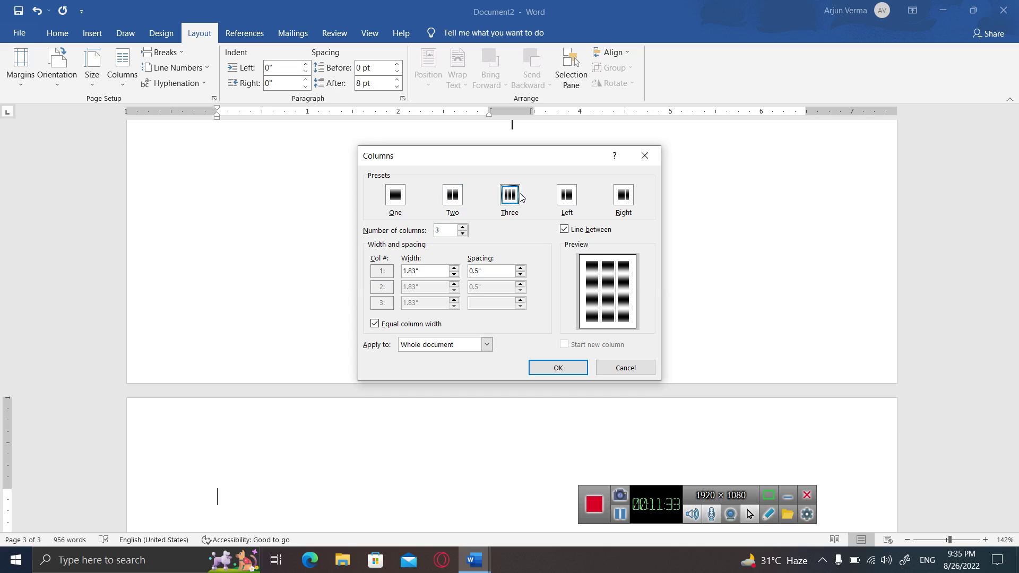
click(400, 199)
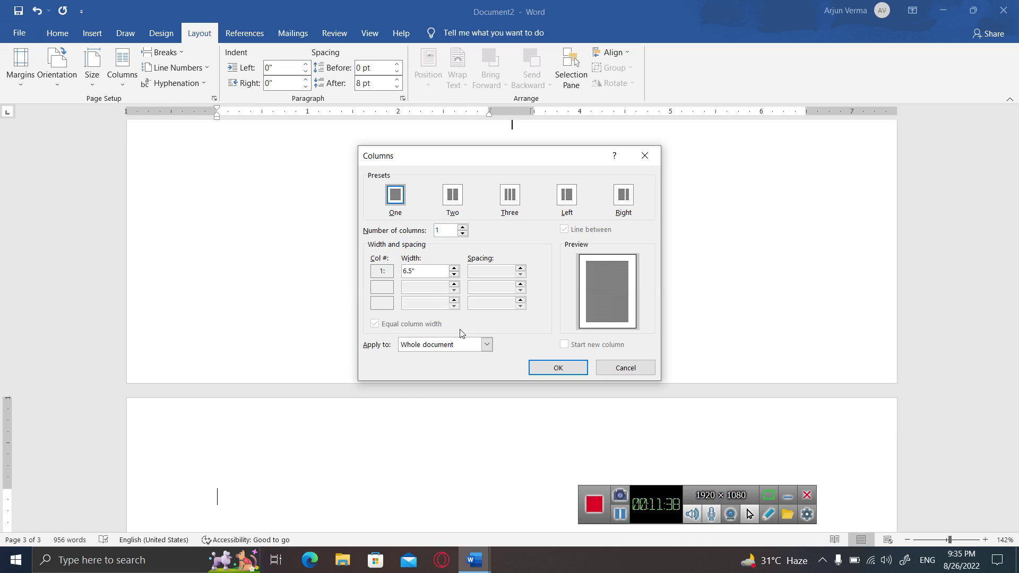
click(487, 346)
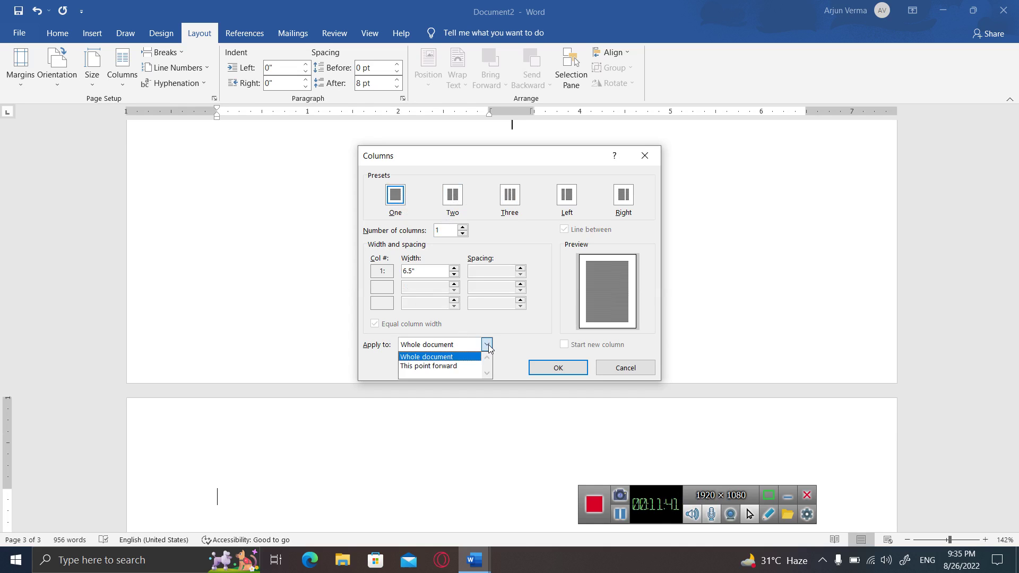
click(466, 366)
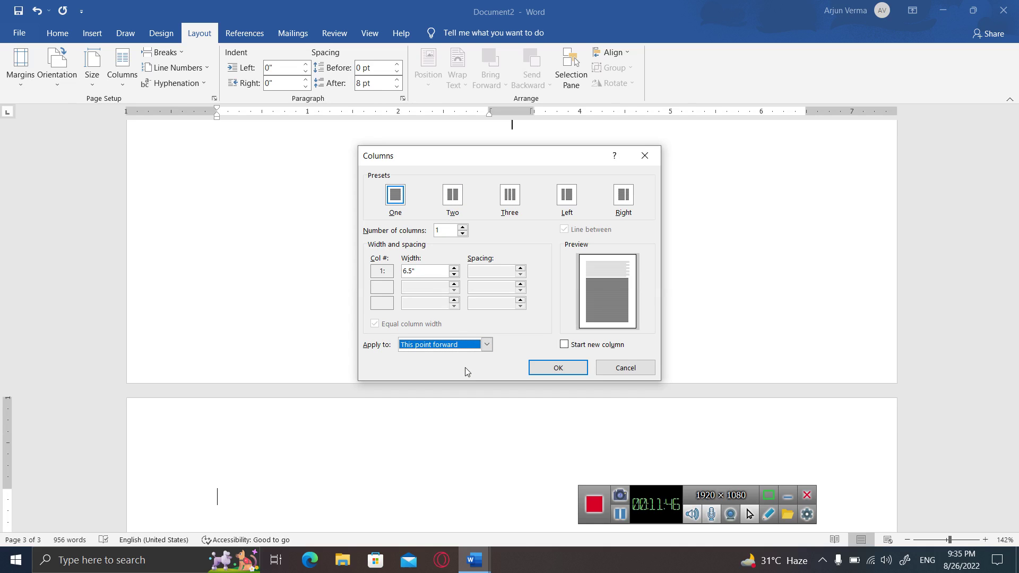
click(565, 369)
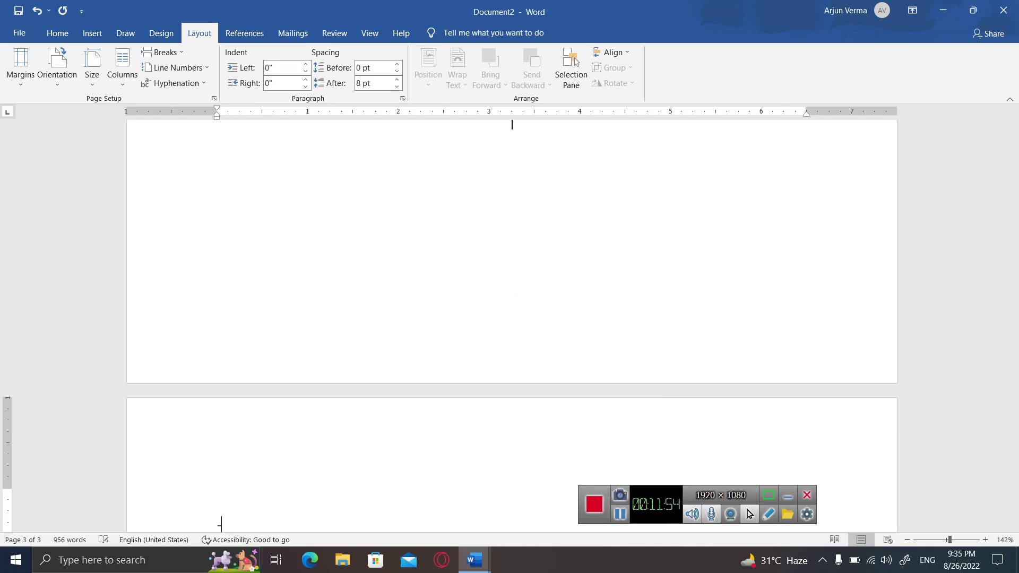
text(=rand())
Expand =rand() into full-width sample paragraphs and move to the end of the last paragraph.
key(Return)
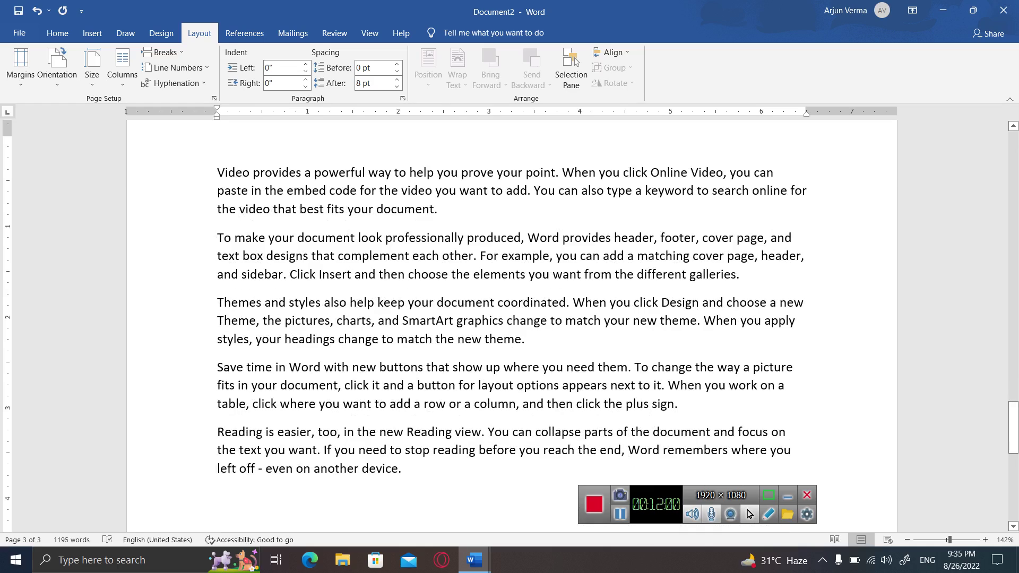
key(alt+p)
key(j)
key(w)
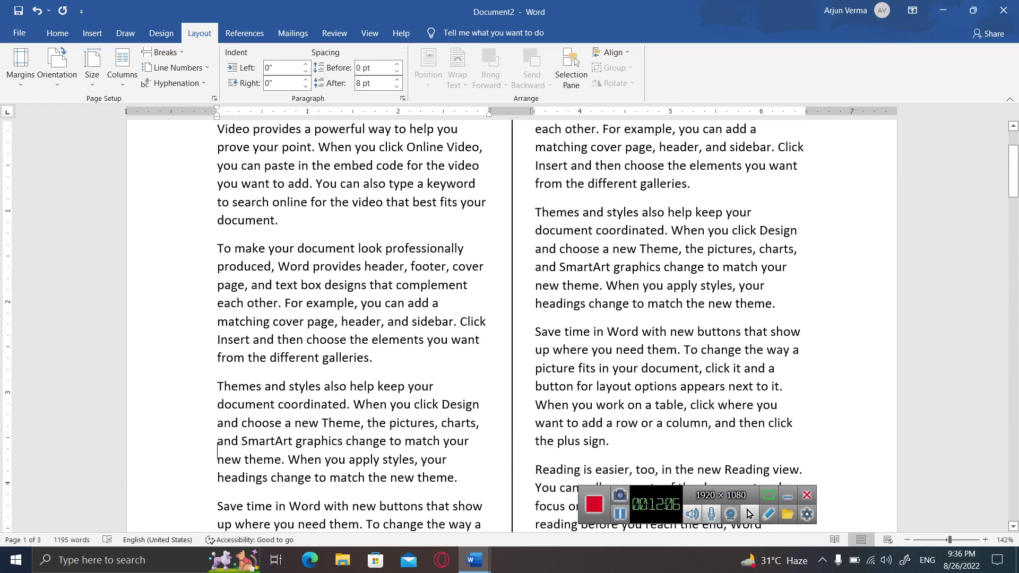
key(ctrl+z)
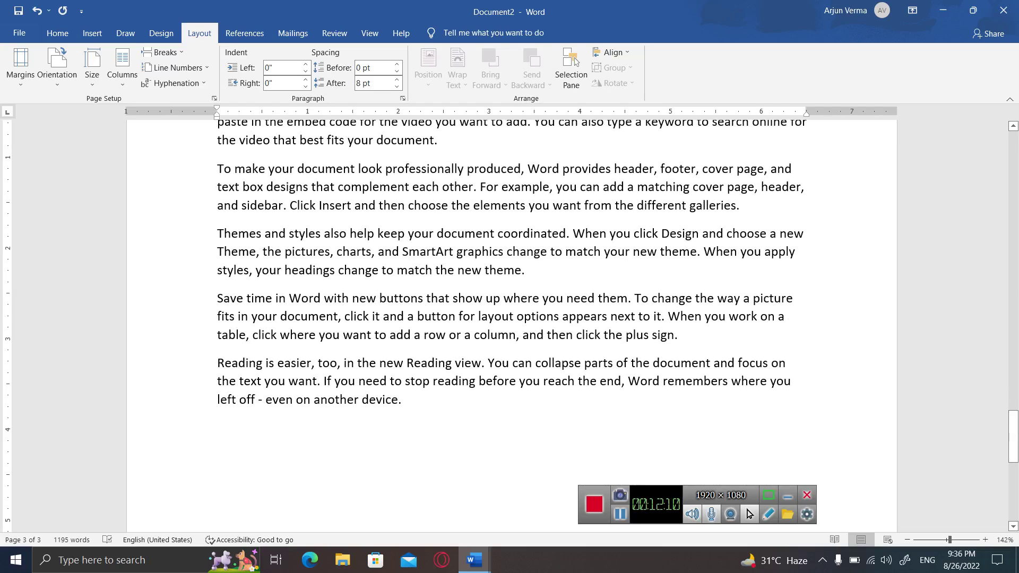
click(452, 410)
key(Down)
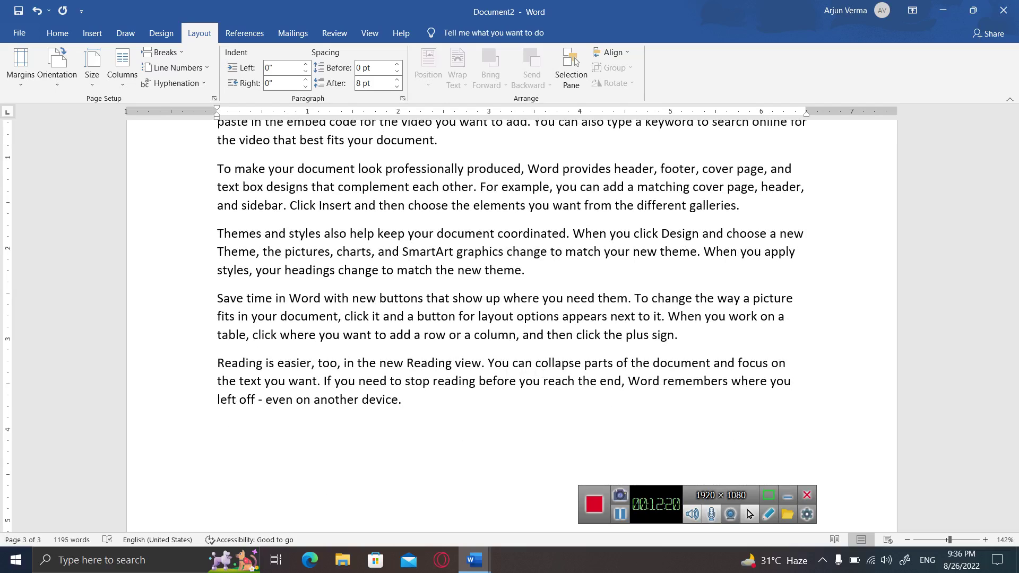
Insert a page break after the last paragraph from the Breaks list.
click(176, 52)
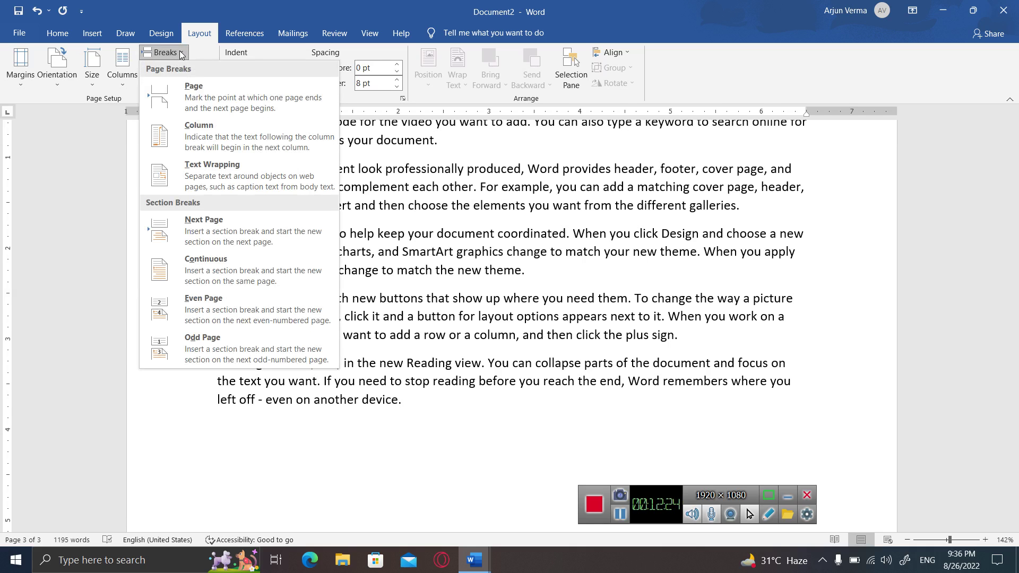
click(181, 96)
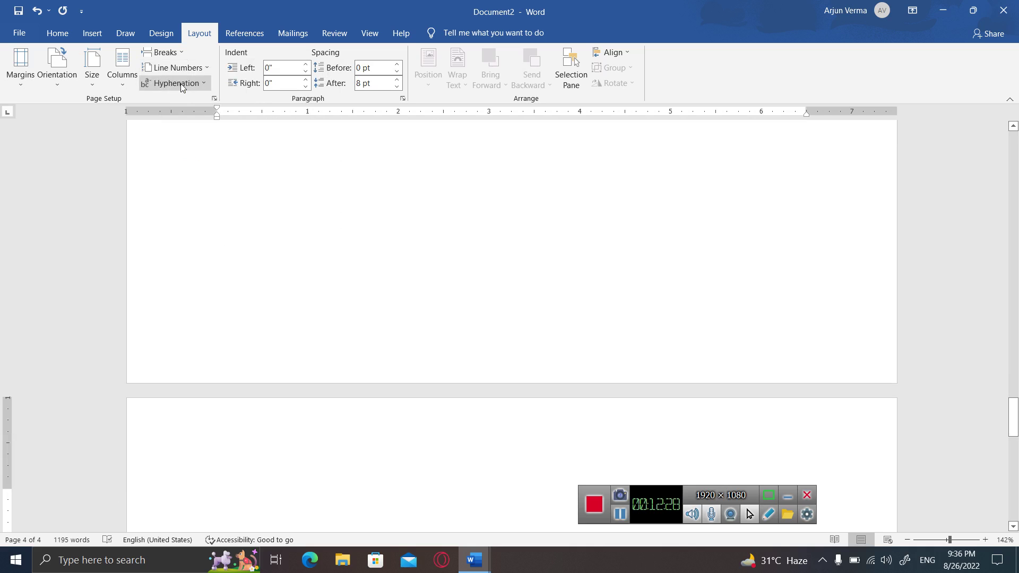
click(180, 52)
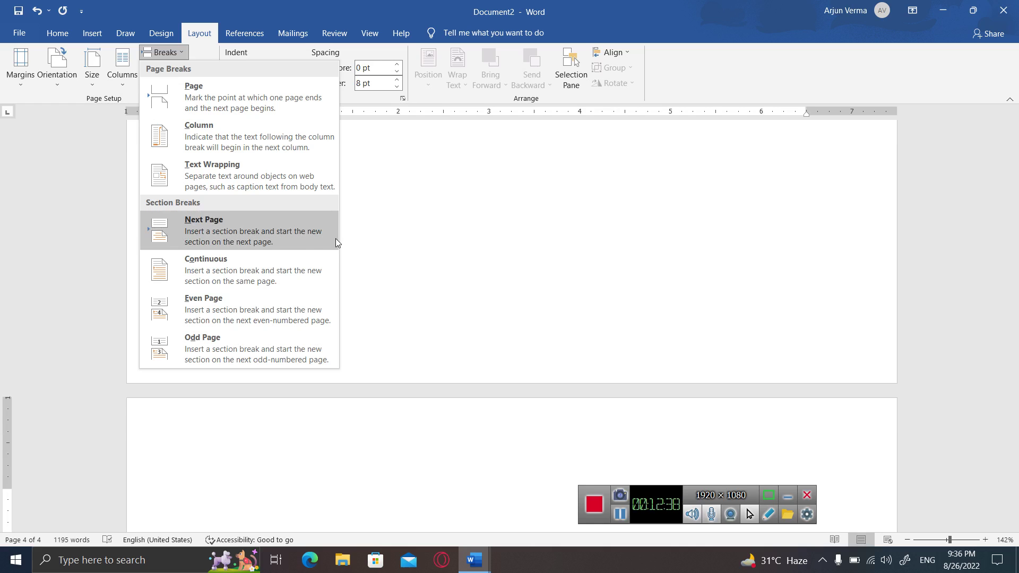
click(397, 230)
scroll(397, 230, up, 5)
scroll(398, 230, up, 5)
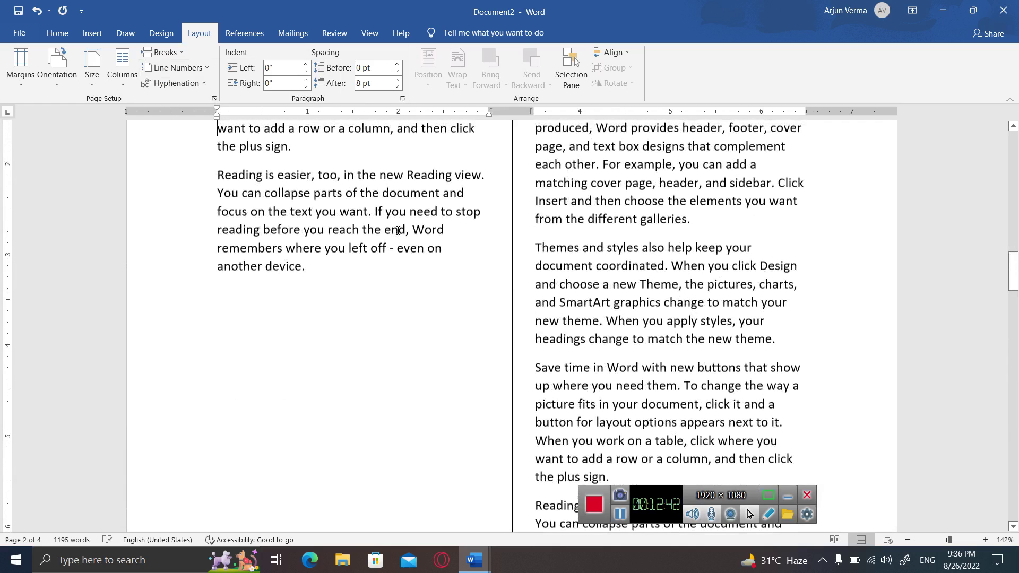
scroll(398, 230, down, 5)
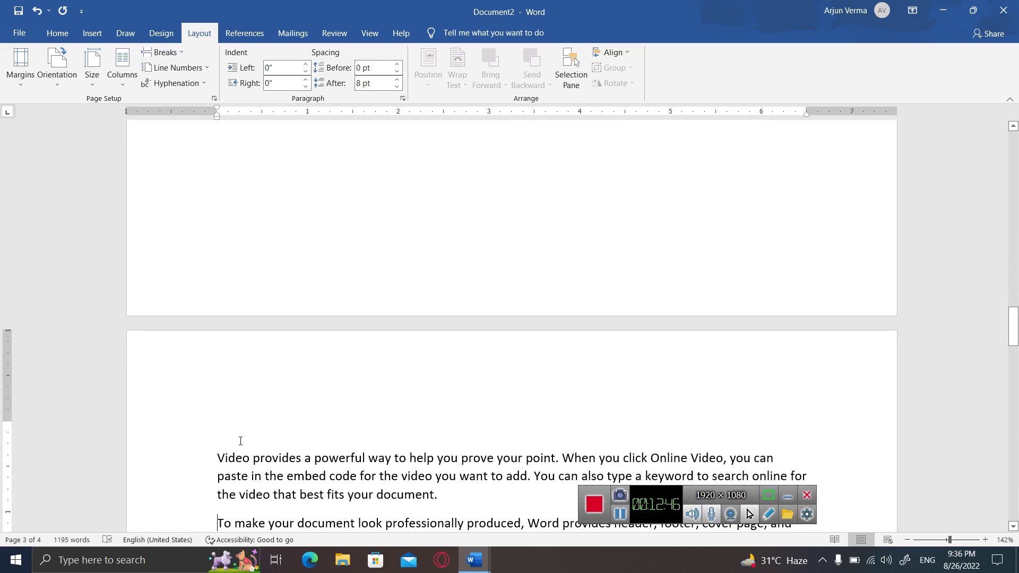
Delete the unwanted page break and add an empty line after 'another device.'.
click(240, 436)
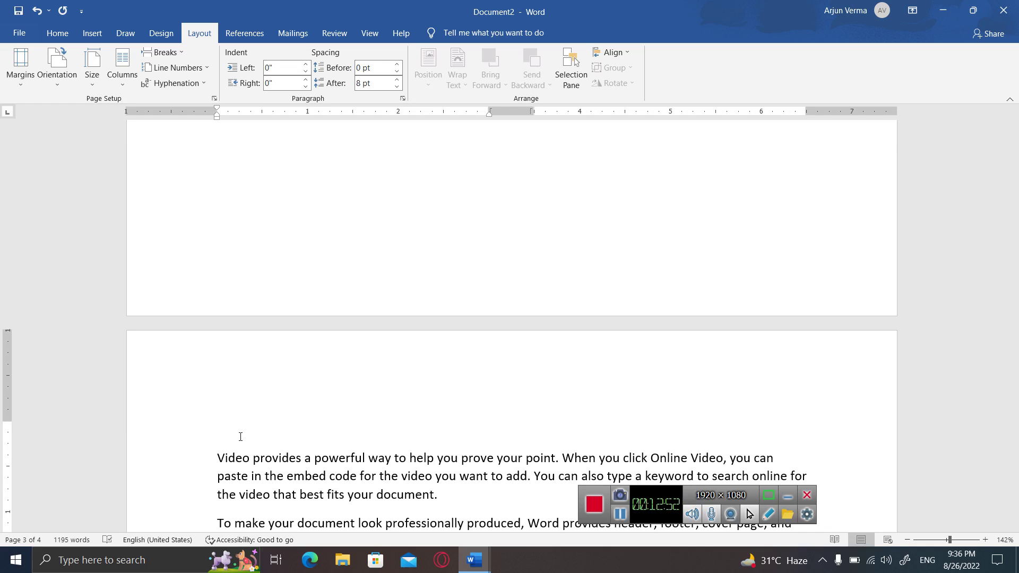
click(240, 436)
scroll(240, 436, down, 3)
scroll(240, 436, down, 2)
key(ctrl+Return)
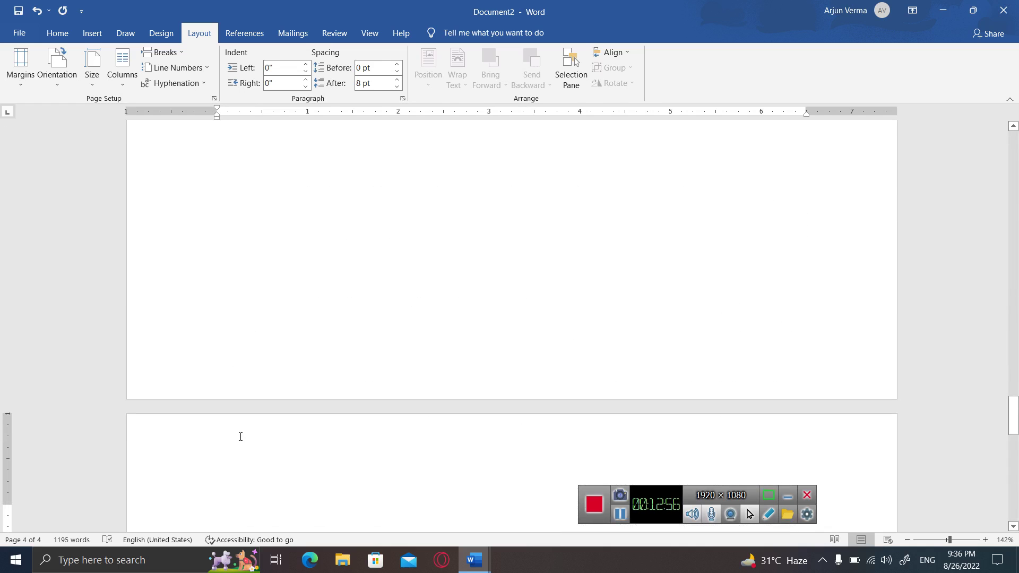
key(BackSpace)
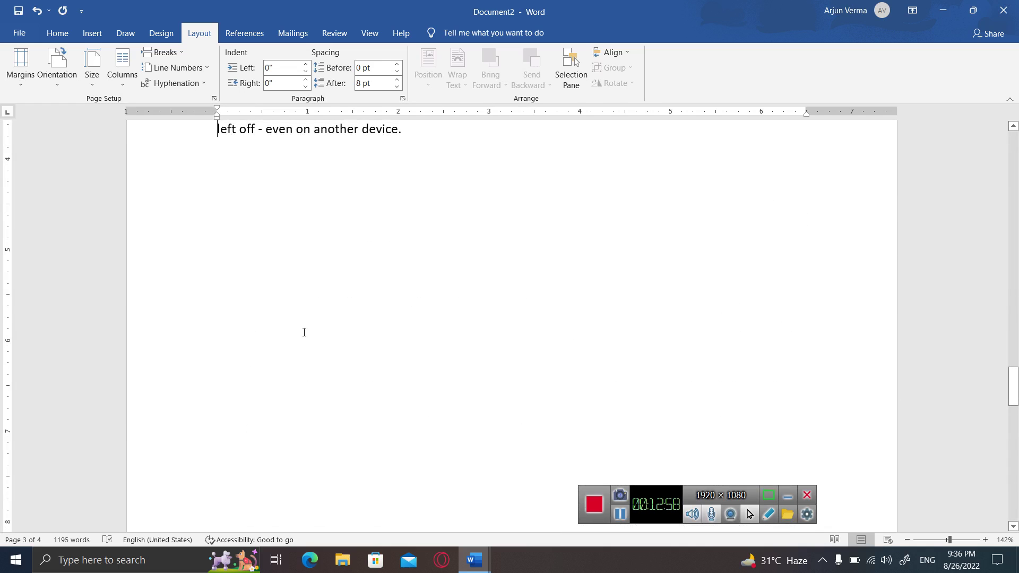
key(Return)
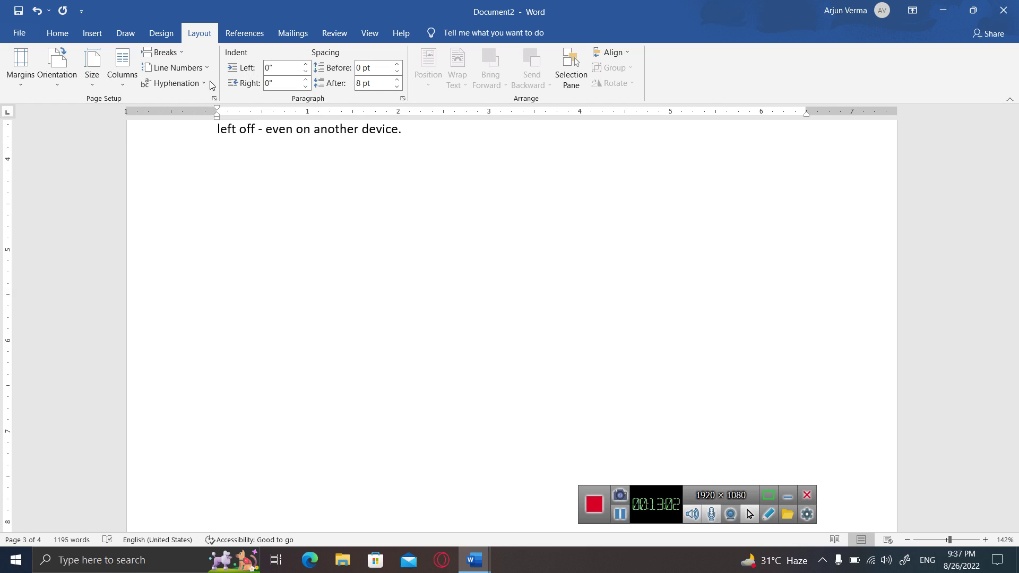
click(186, 54)
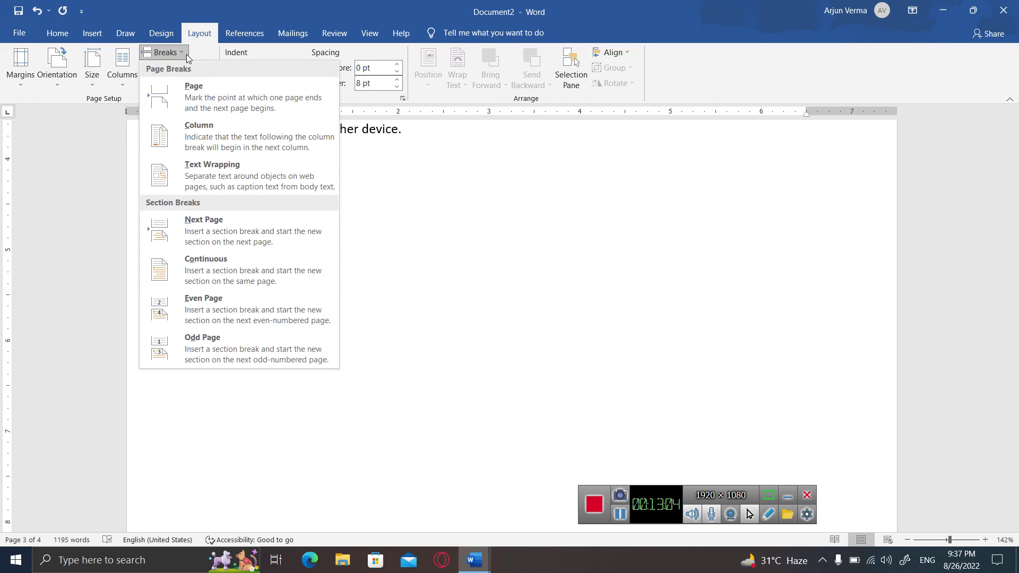
Insert a Next Page section break and give section 3 two equal columns with a line between.
click(187, 239)
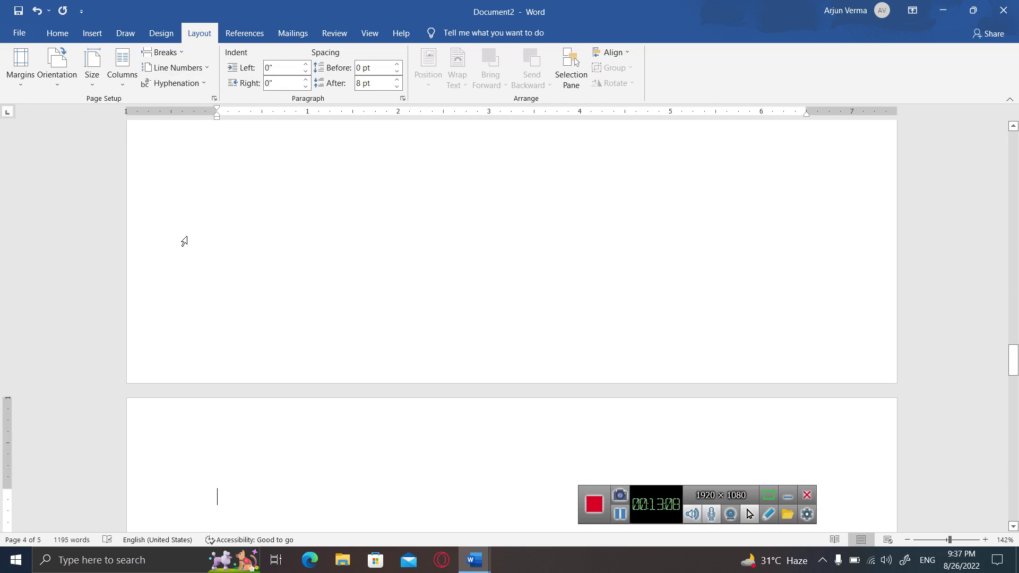
click(123, 86)
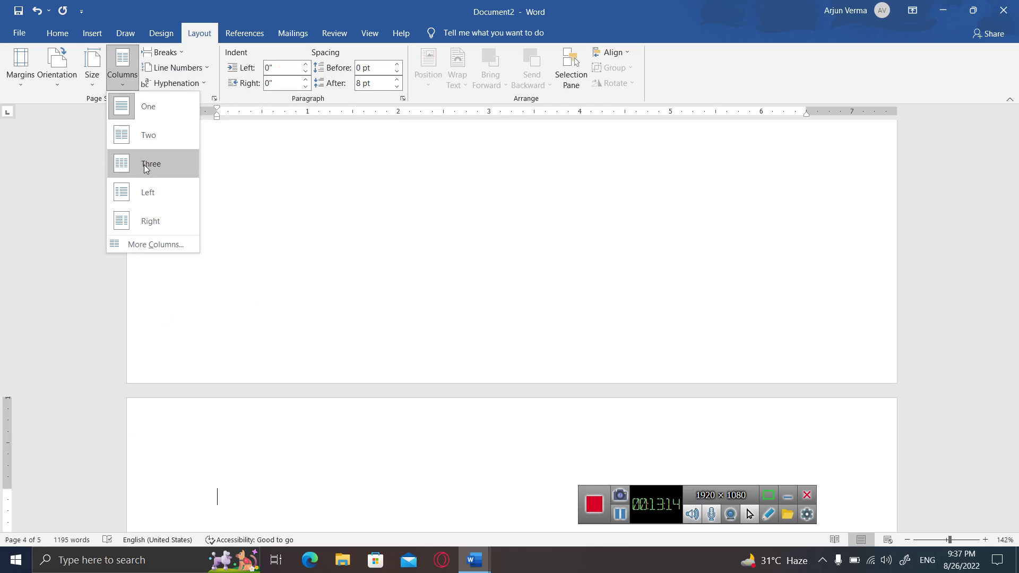
click(143, 249)
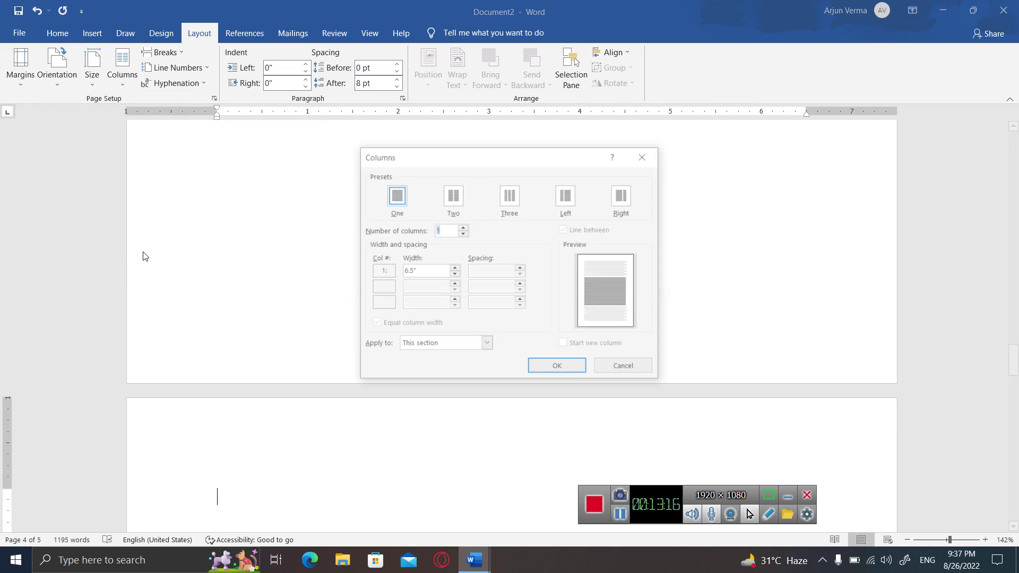
click(451, 198)
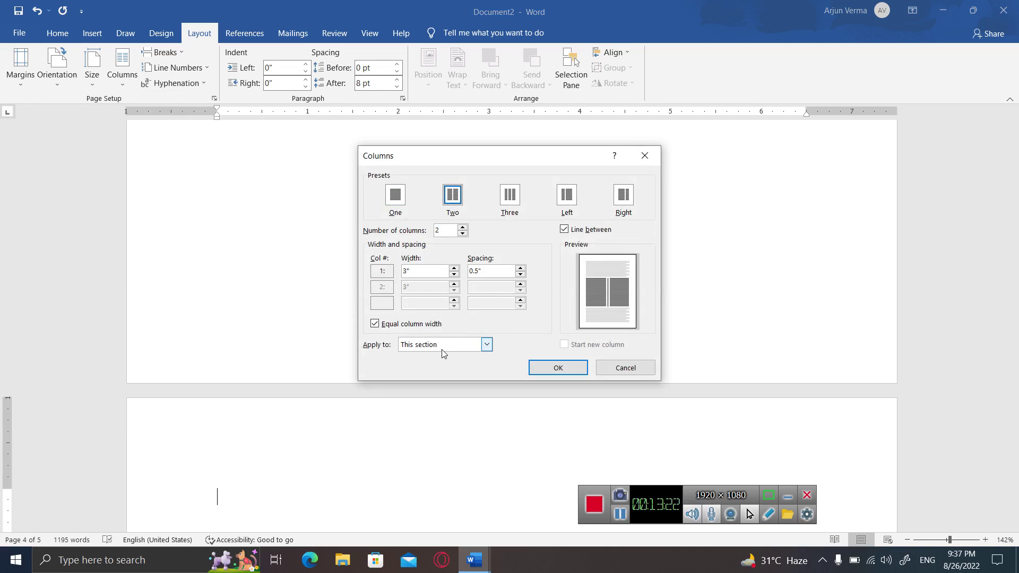
click(487, 348)
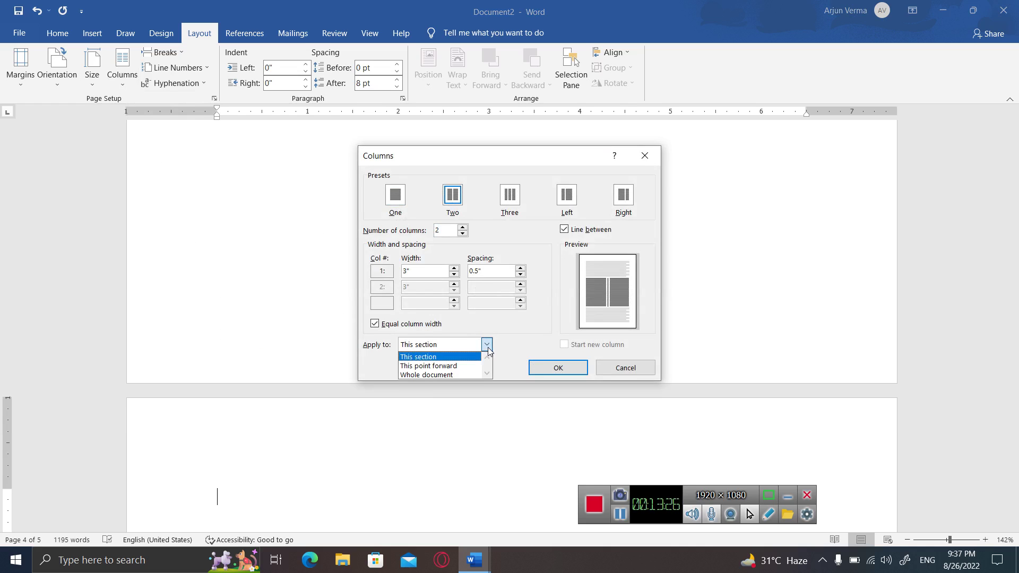
click(451, 361)
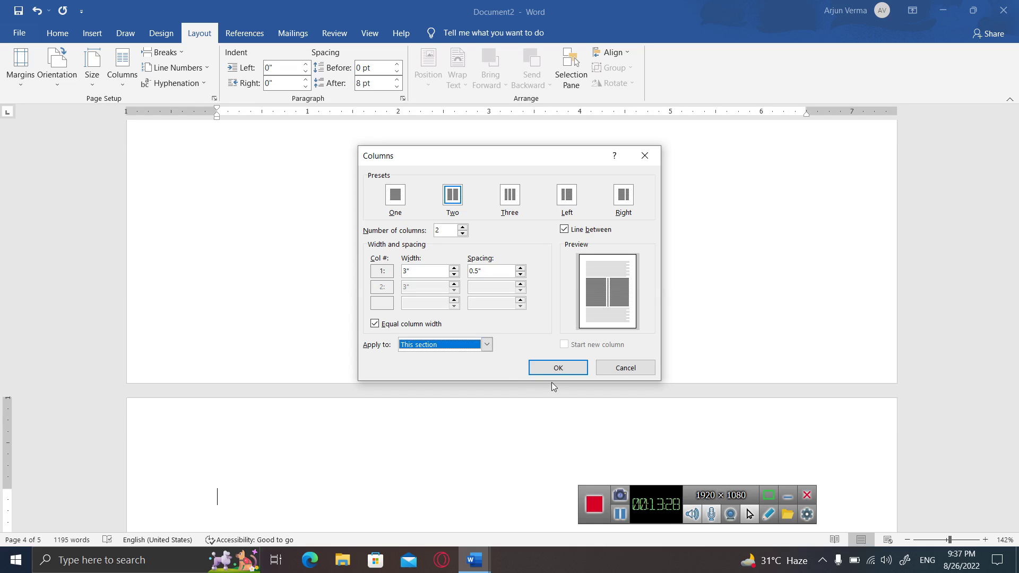
click(557, 367)
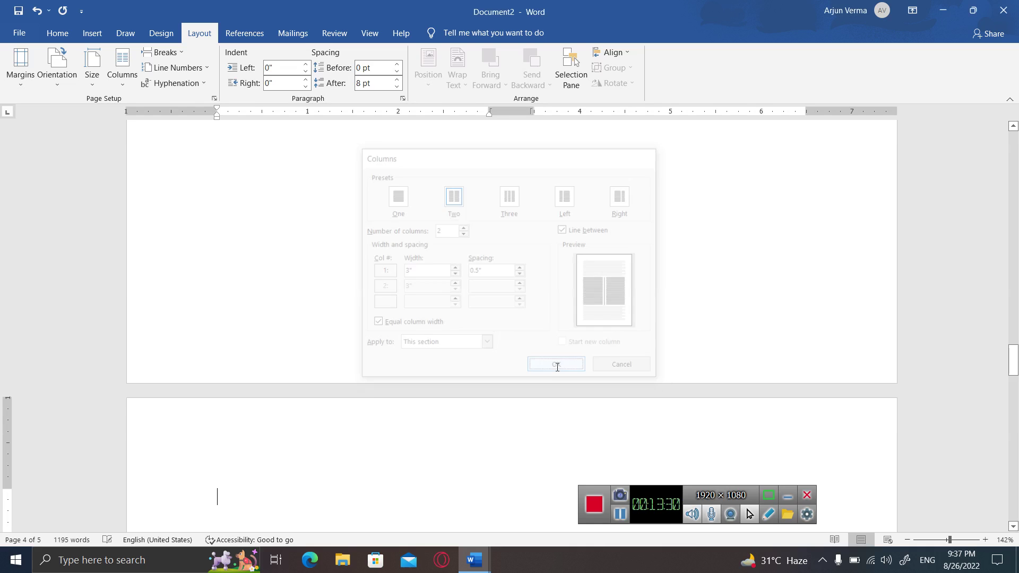
double_click(557, 368)
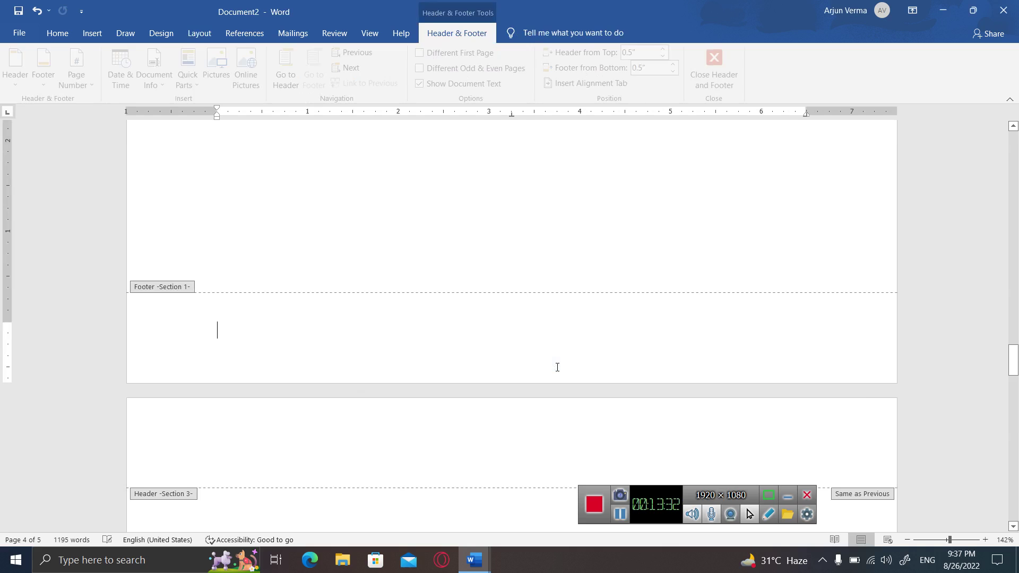
Leave the Section 3 footer and generate sample paragraphs with =rand() in the two-column section.
text(=ra)
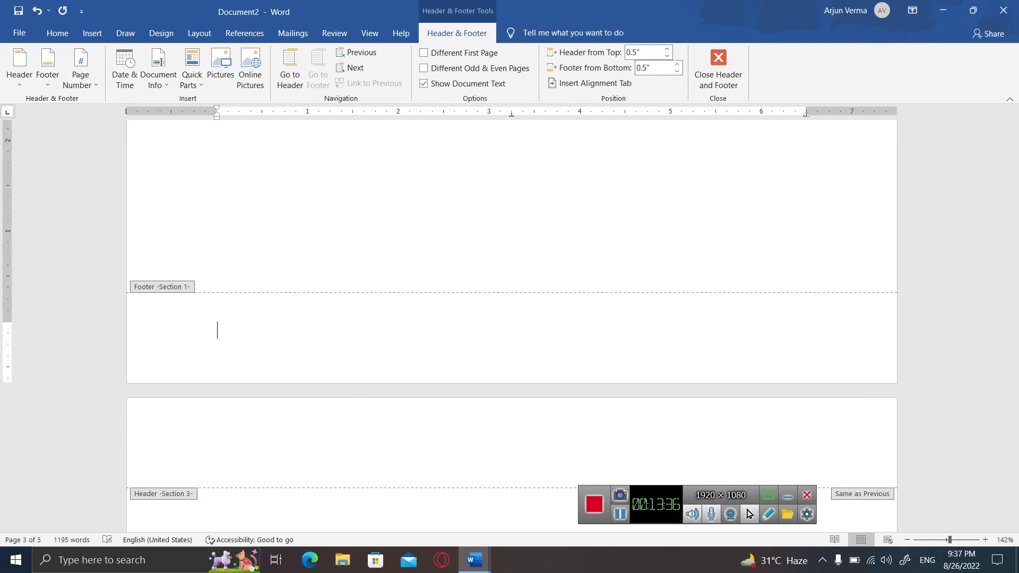
key(Page_Down)
click(278, 500)
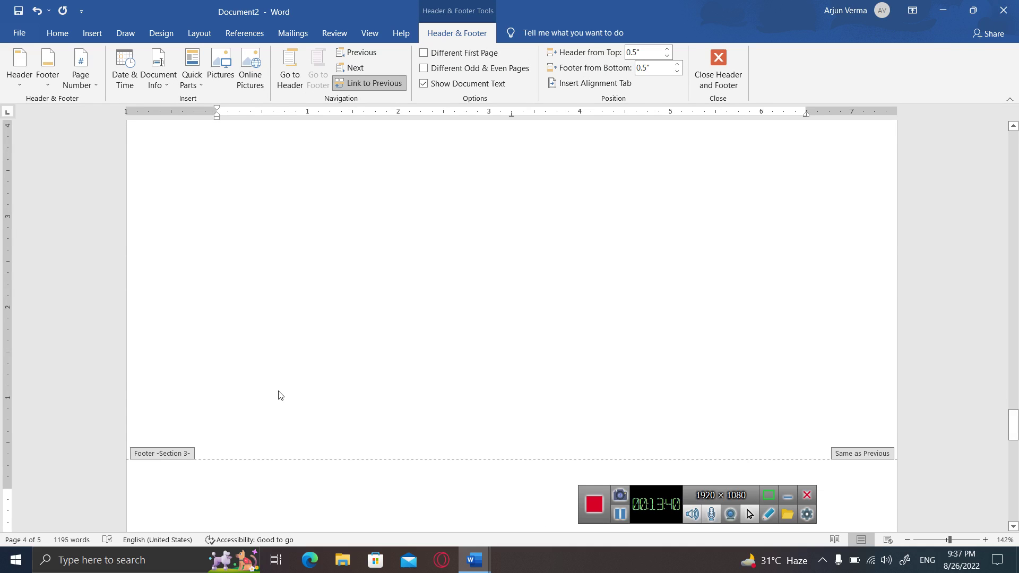
double_click(280, 394)
text(=rand())
key(Return)
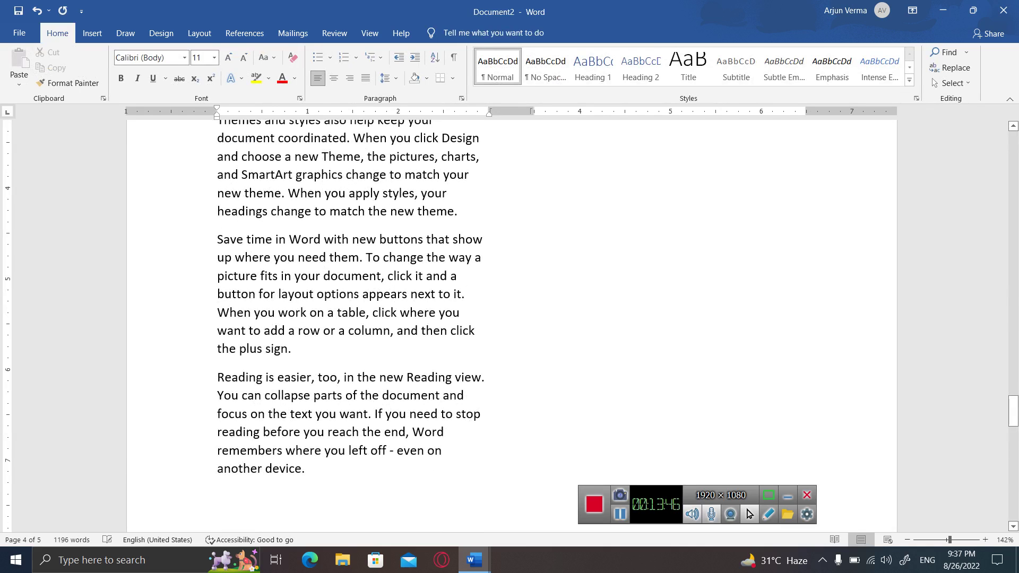
scroll(510, 318, up, 3)
scroll(510, 318, up, 2)
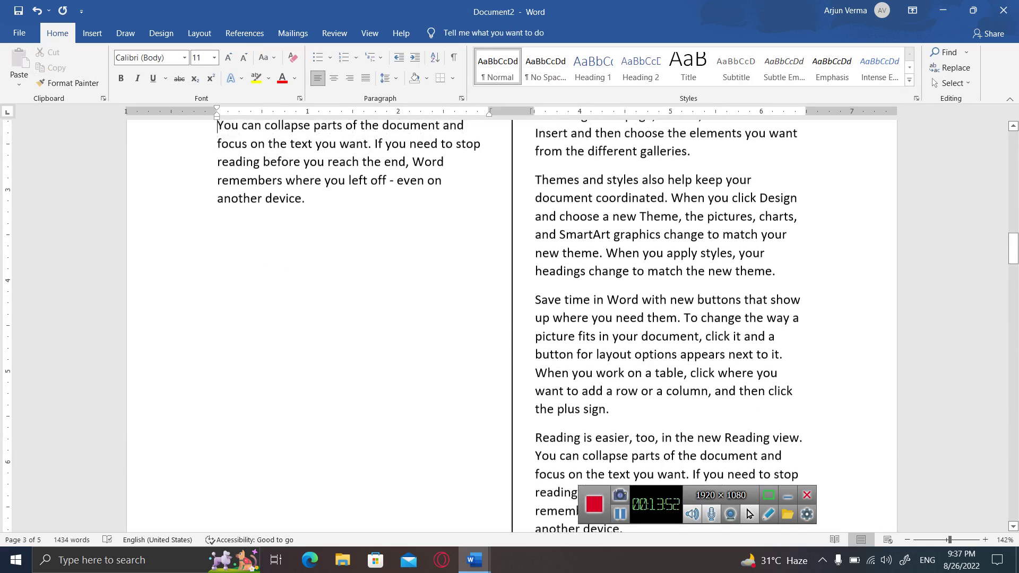
scroll(509, 318, up, 1)
scroll(510, 318, down, 10)
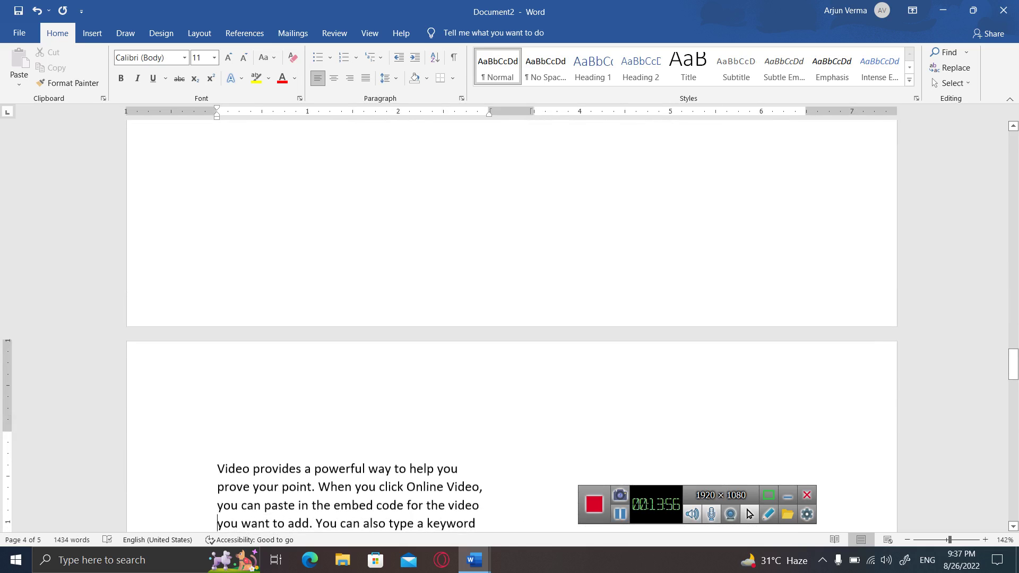
scroll(510, 319, down, 8)
scroll(509, 319, down, 7)
scroll(509, 318, down, 2)
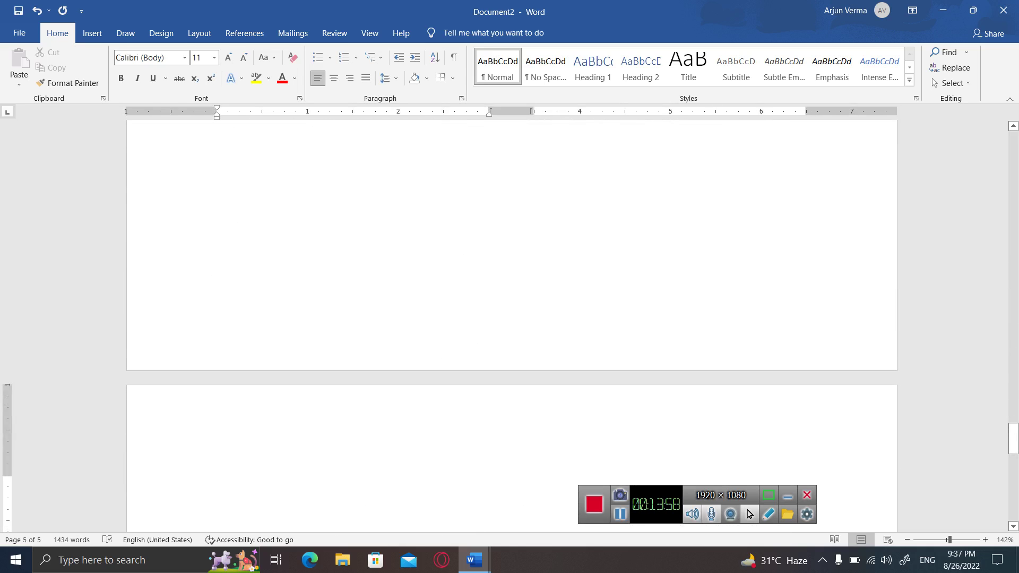
click(218, 132)
scroll(509, 318, up, 2)
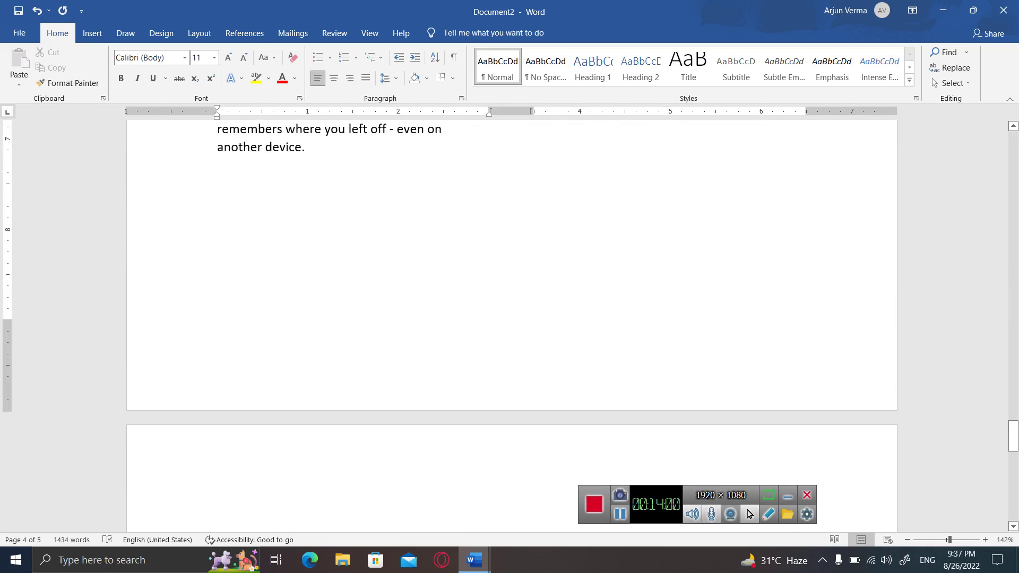
Browse the Layout tab's Breaks and Line Numbers options without changing the document.
right_click(318, 161)
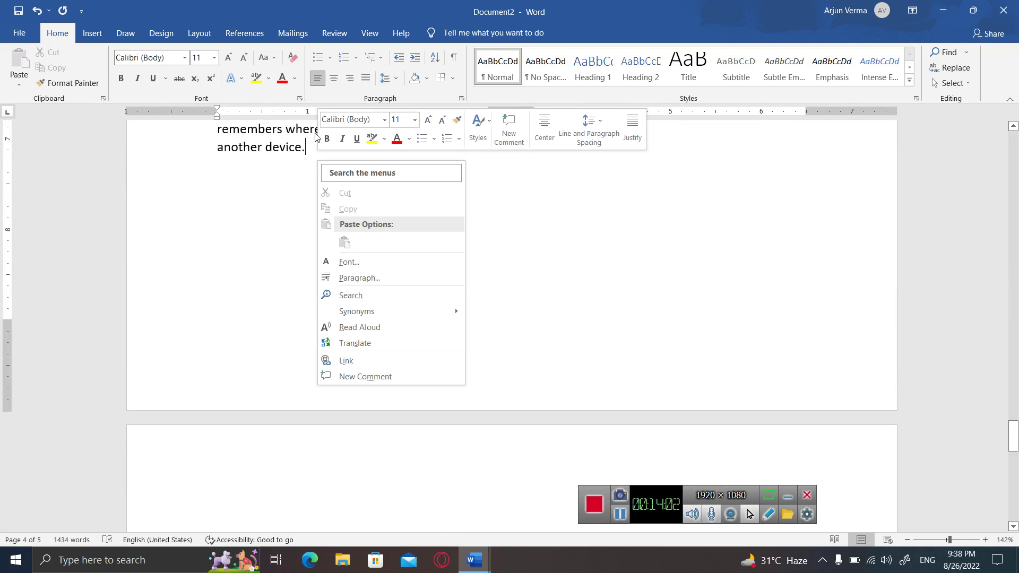
click(207, 39)
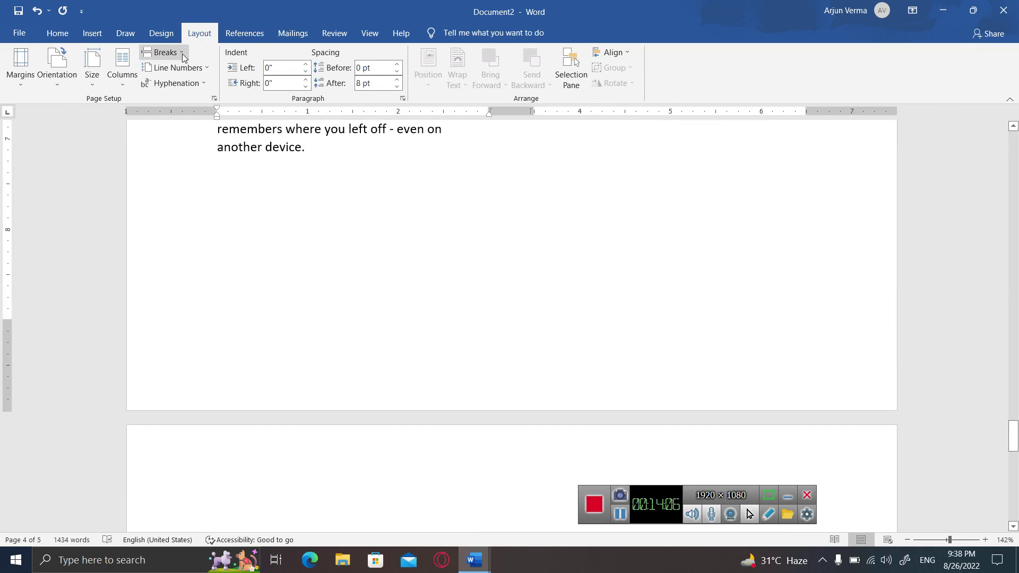
click(182, 53)
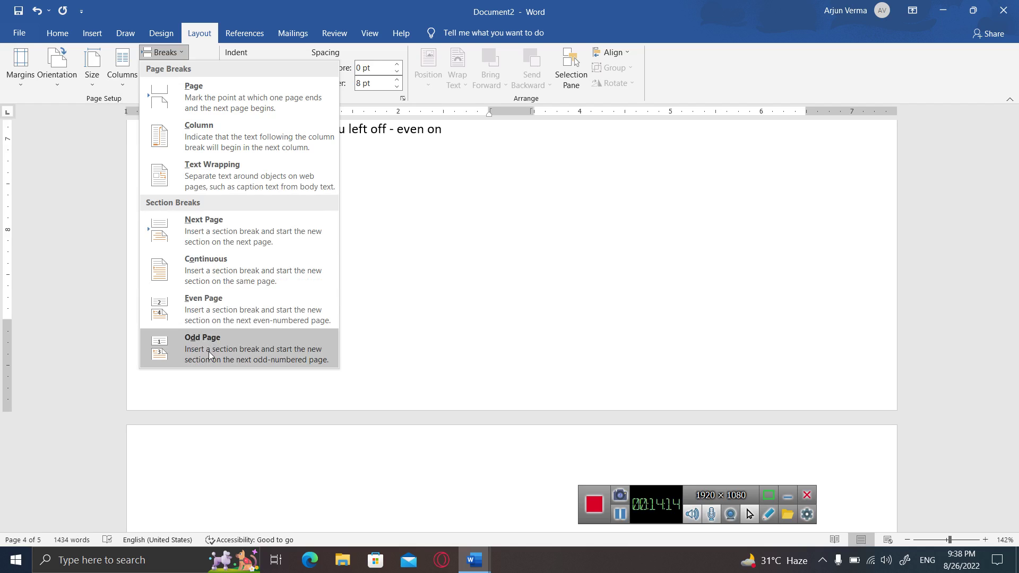
click(385, 262)
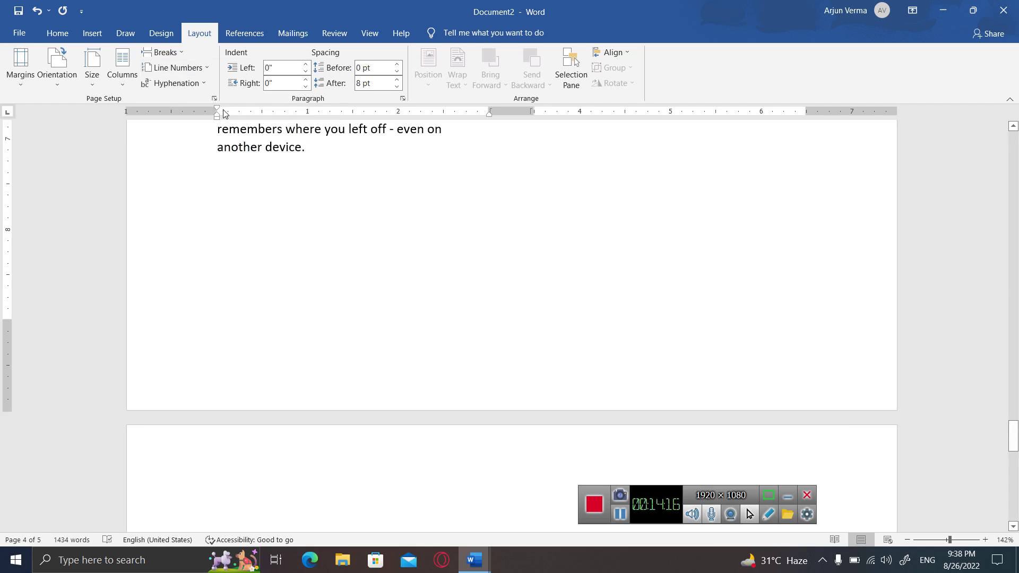
click(207, 69)
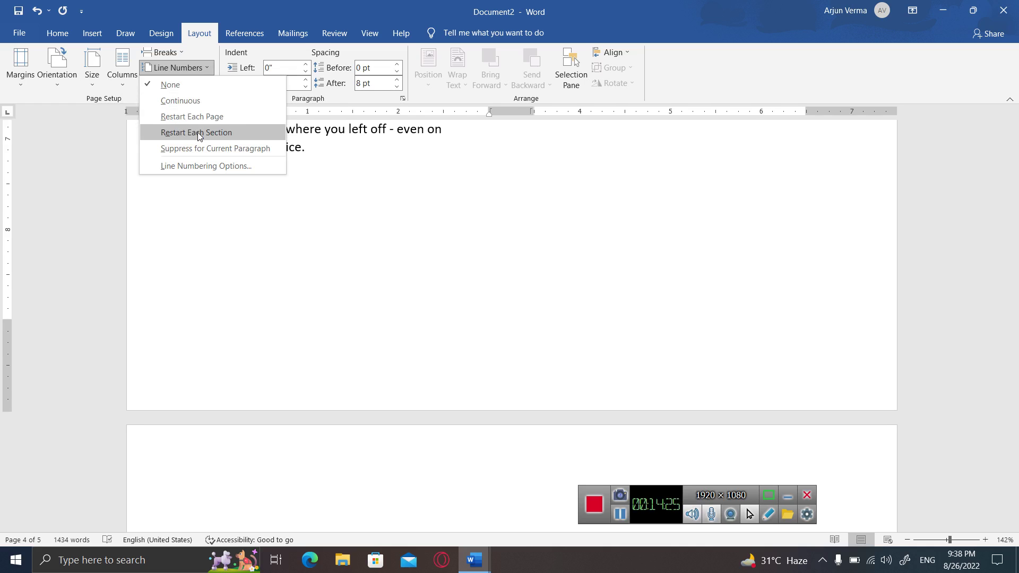
Turn on Continuous line numbering, undoing and then redoing it.
click(192, 101)
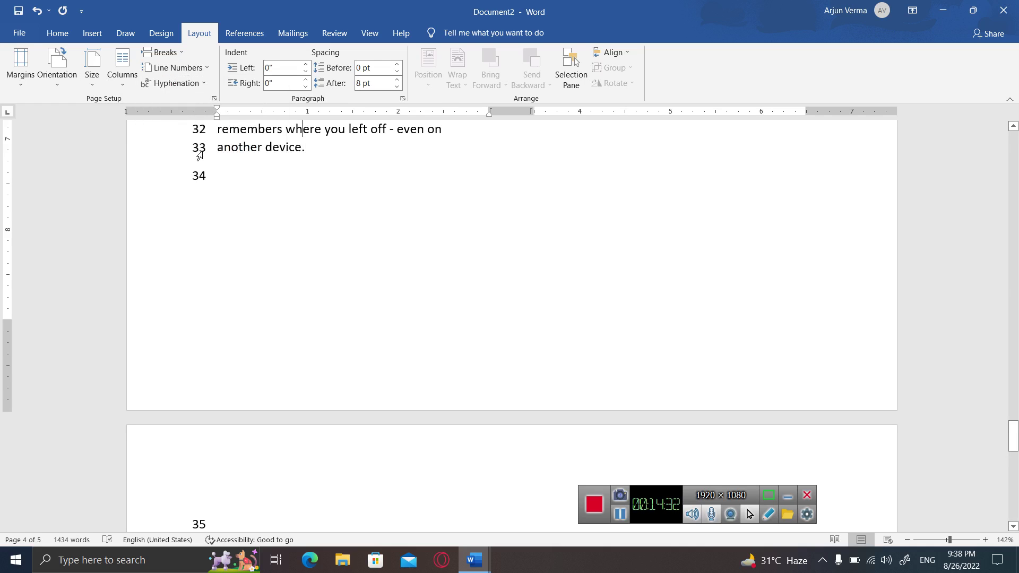
scroll(200, 155, up, 2)
scroll(199, 154, up, 5)
key(ctrl+z)
scroll(200, 155, up, 1)
key(Down)
key(ctrl+y)
Scroll through pages 4 and 5 to confirm the line numbers continue across pages.
scroll(199, 156, down, 3)
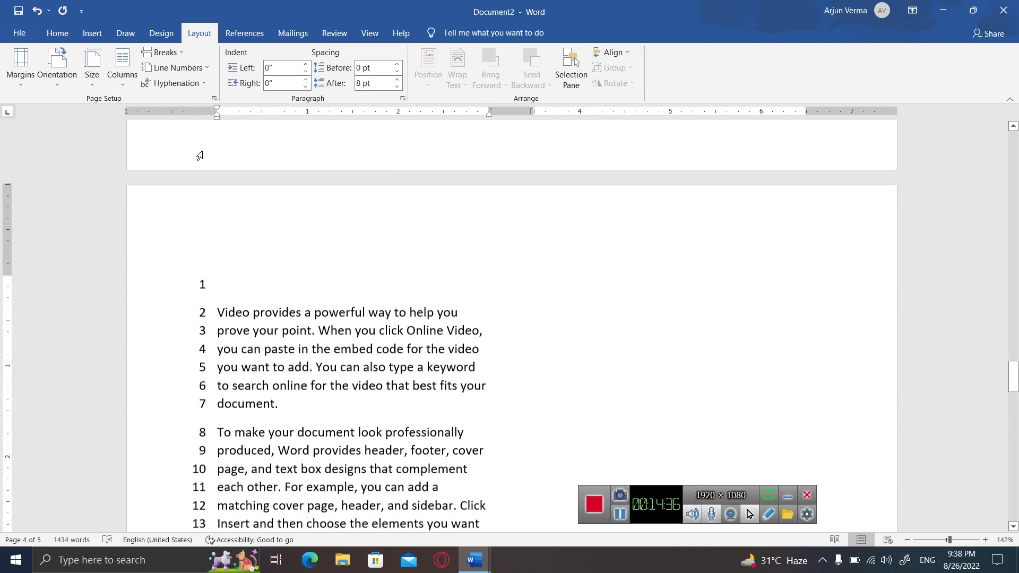
scroll(200, 156, down, 2)
scroll(200, 155, down, 2)
scroll(200, 155, down, 1)
scroll(200, 156, down, 1)
scroll(200, 155, down, 1)
scroll(200, 155, down, 6)
scroll(200, 155, down, 2)
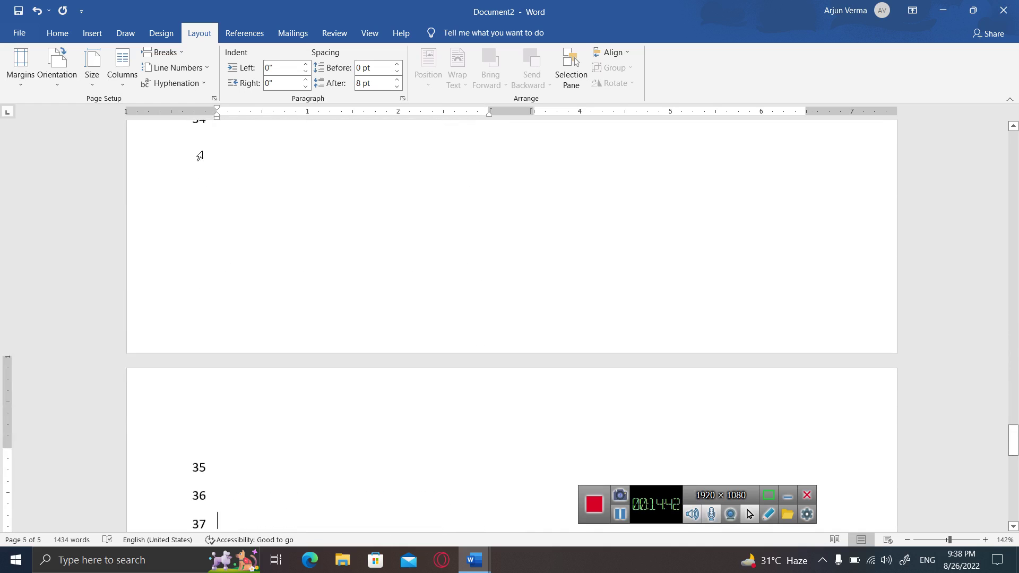
scroll(200, 155, up, 1)
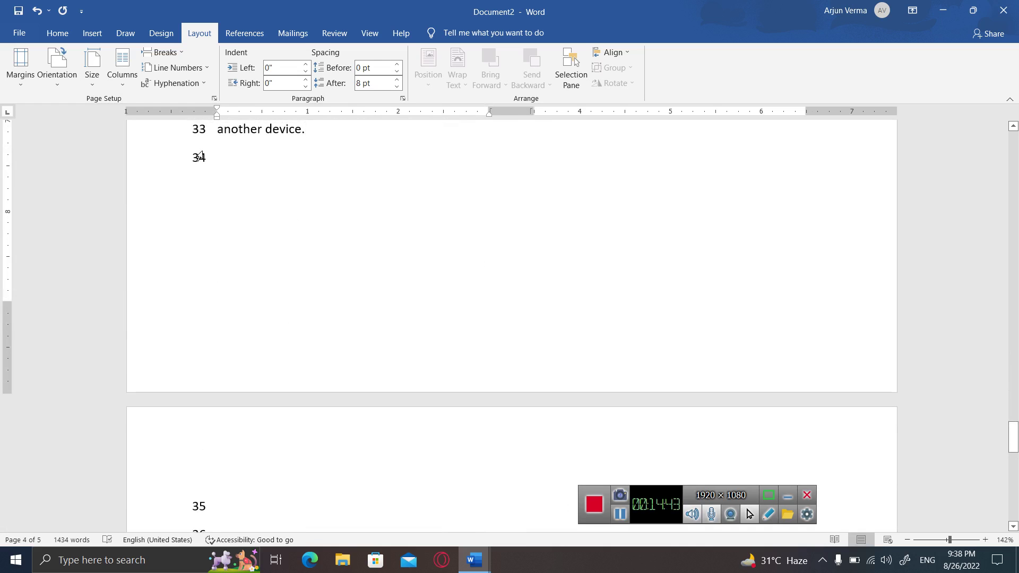
click(207, 76)
click(207, 76)
scroll(316, 181, up, 1)
Toggle undo and redo of the columns and line numbering to compare the layouts.
scroll(316, 182, up, 3)
key(ctrl+z)
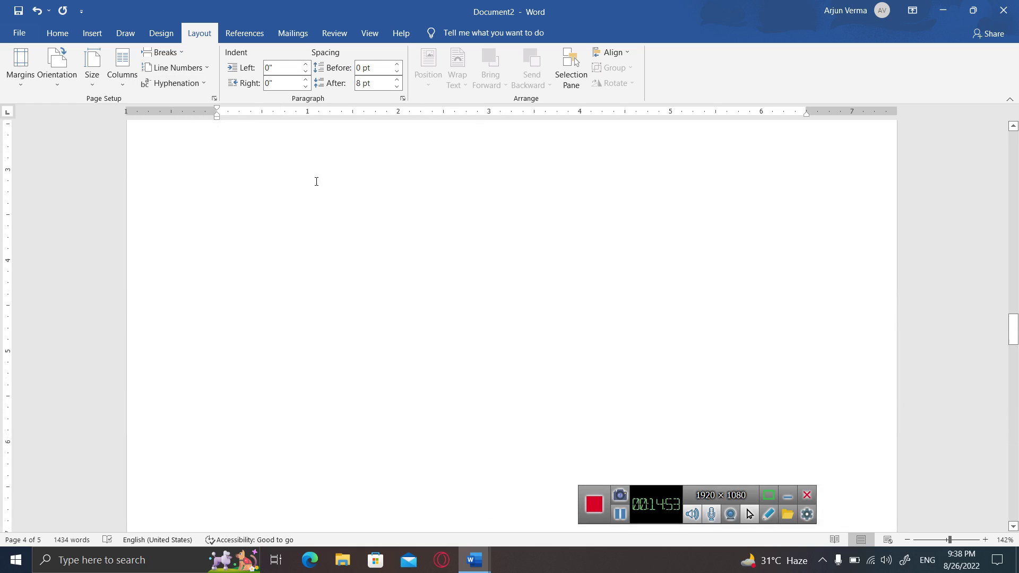
scroll(317, 181, up, 1)
key(ctrl+y)
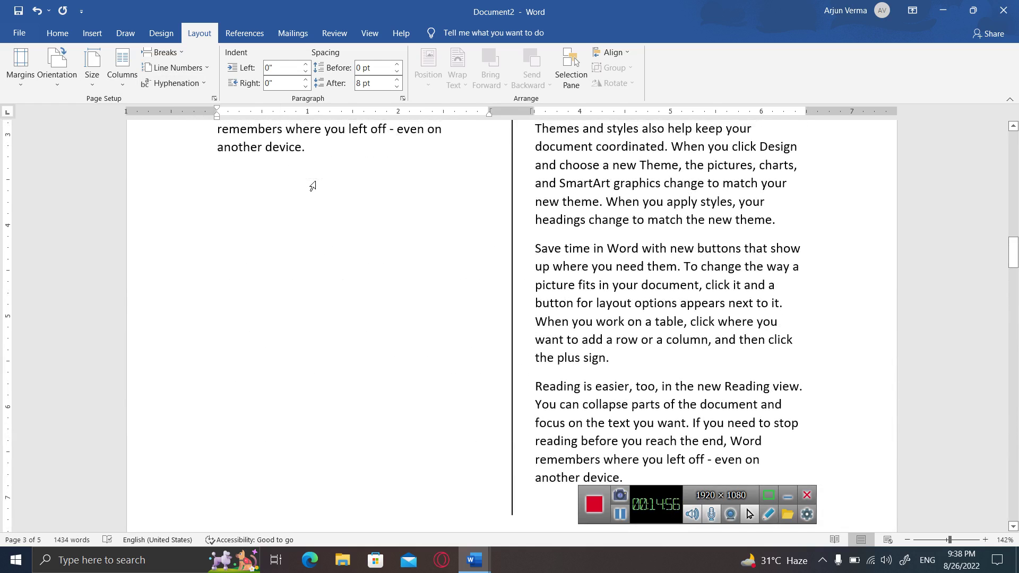
key(ctrl+Down)
key(ctrl+Down)
key(ctrl+z)
scroll(312, 185, down, 4)
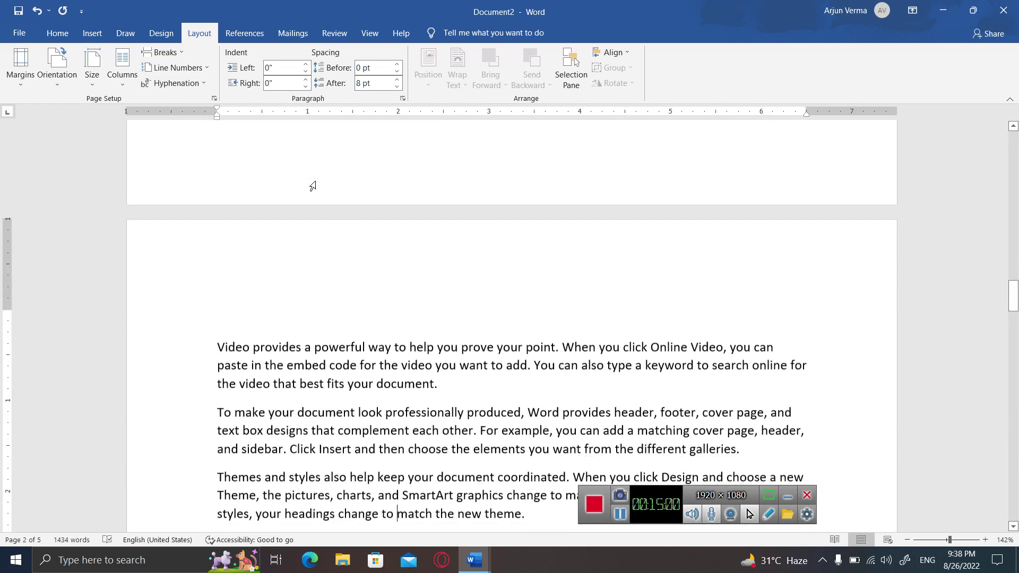
scroll(313, 185, down, 1)
key(ctrl+y)
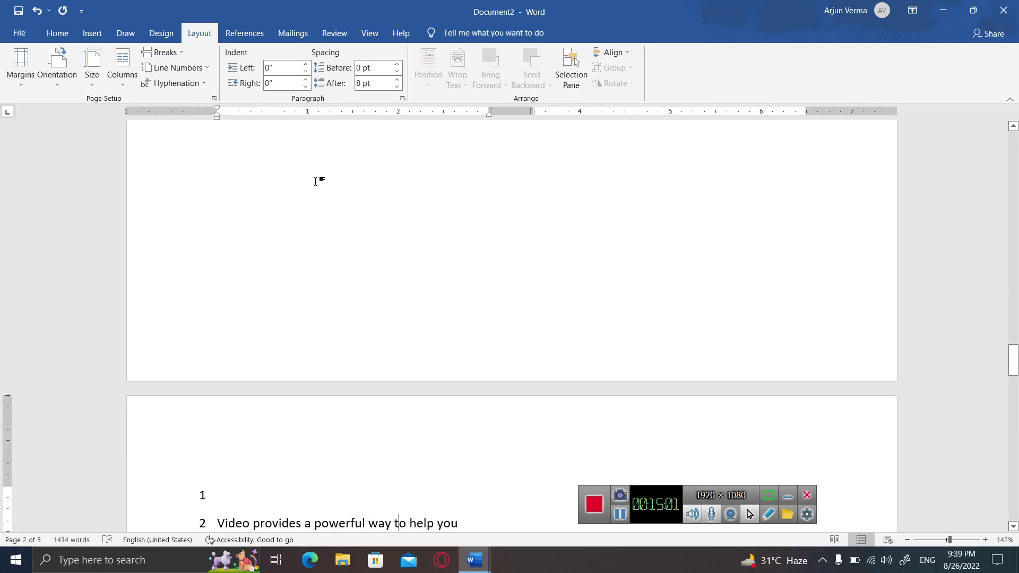
key(ctrl+z)
Undo until no line numbers remain, then select the whole document.
scroll(316, 181, up, 1)
scroll(316, 181, up, 1)
scroll(316, 182, up, 3)
scroll(316, 181, up, 2)
scroll(316, 183, up, 2)
scroll(314, 184, up, 2)
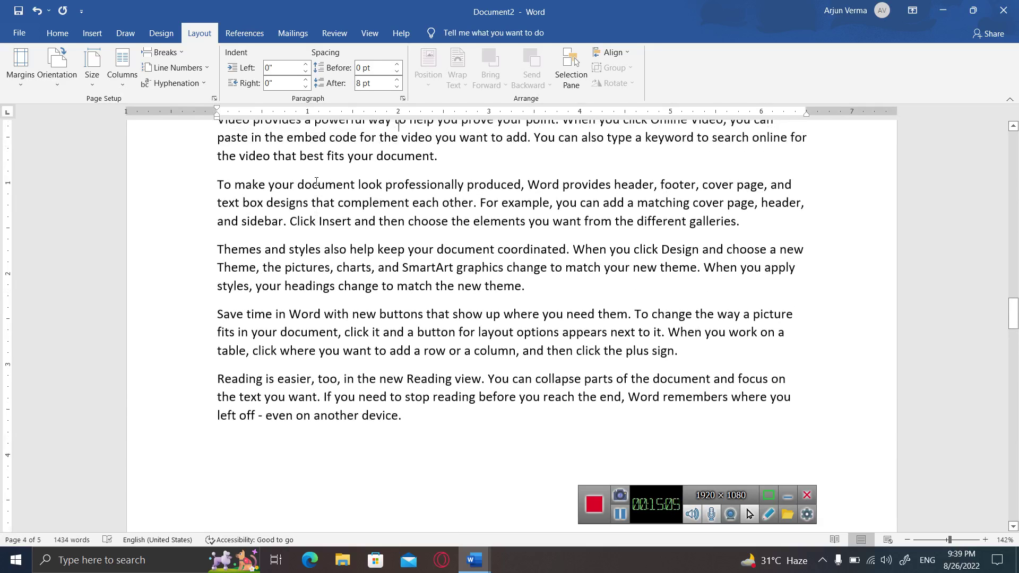
scroll(313, 186, up, 3)
key(ctrl+y)
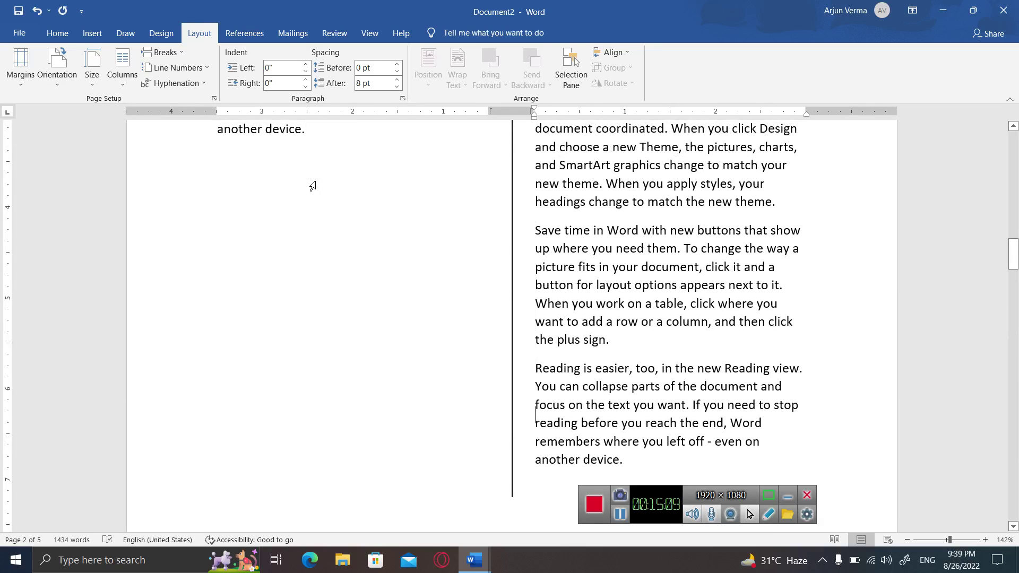
key(ctrl+z)
key(Down)
key(Down)
key(Down)
key(Down)
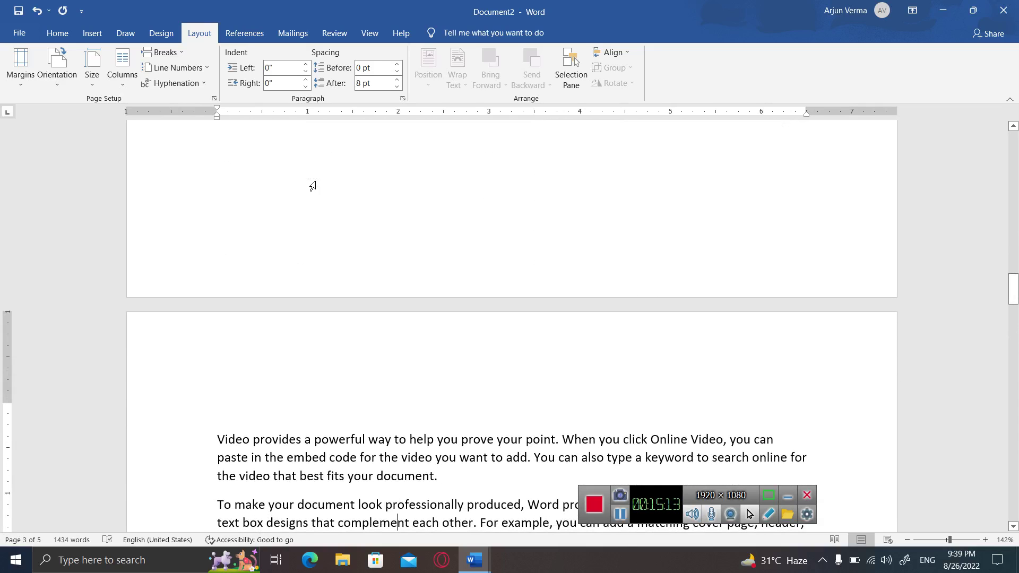
key(ctrl+a)
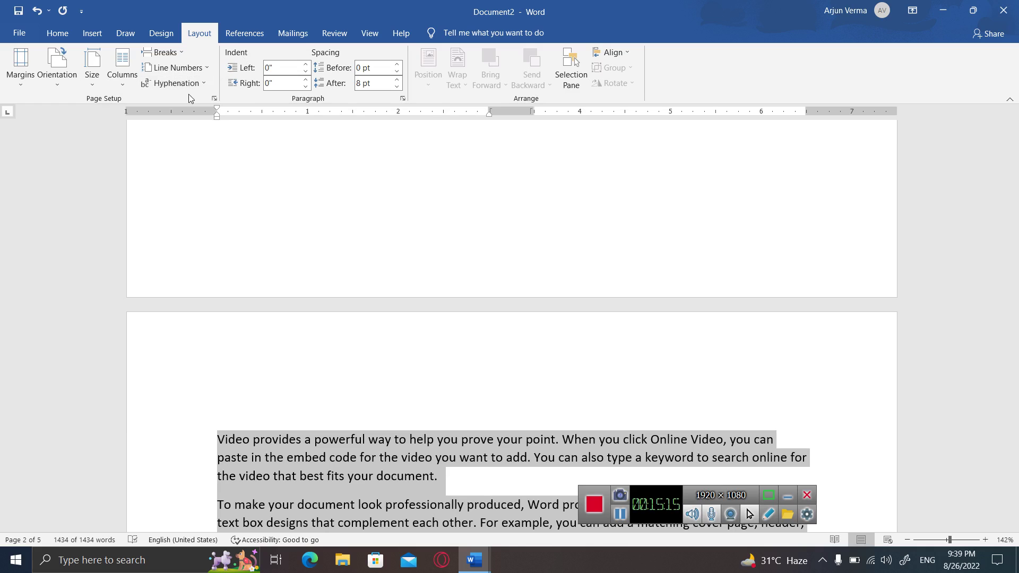
Apply Automatic hyphenation to the document, review the columns, and select all text again.
click(190, 84)
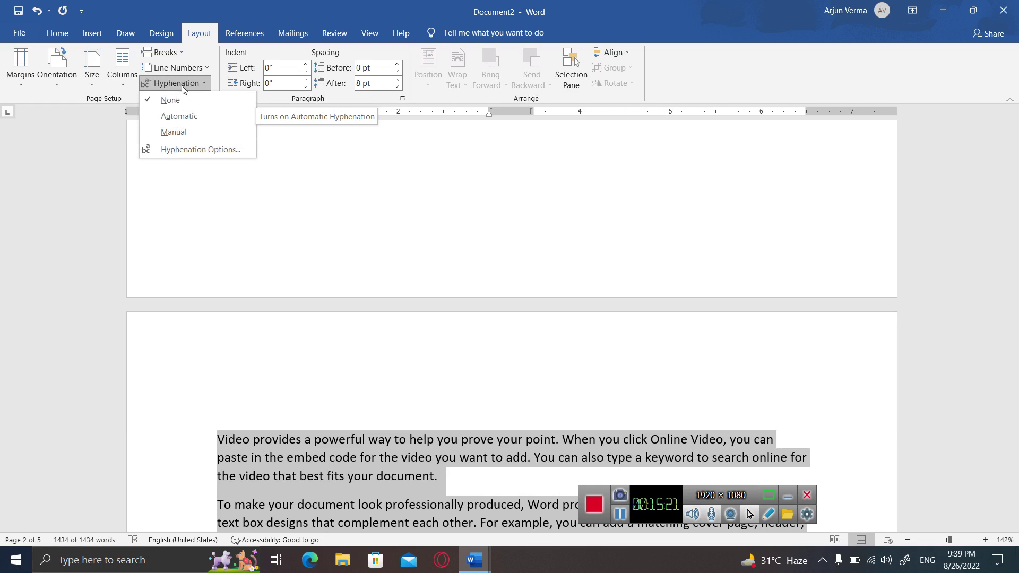
click(179, 116)
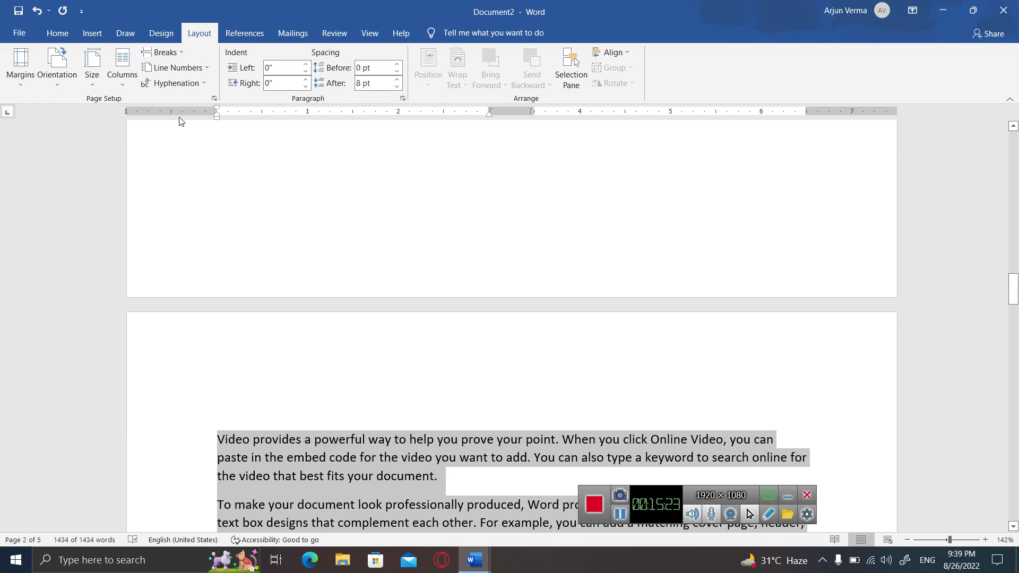
double_click(489, 244)
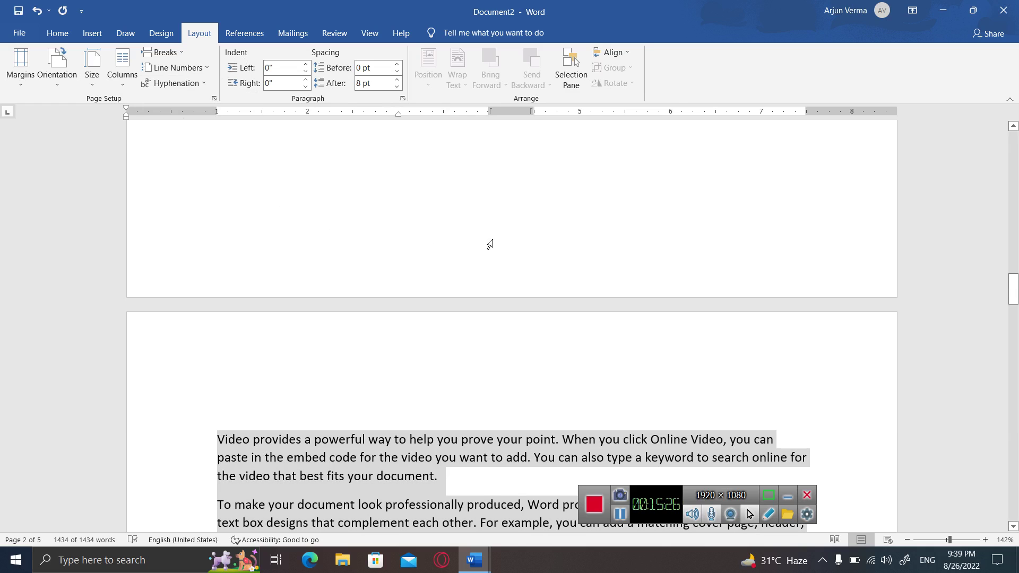
scroll(489, 245, up, 3)
scroll(489, 244, up, 5)
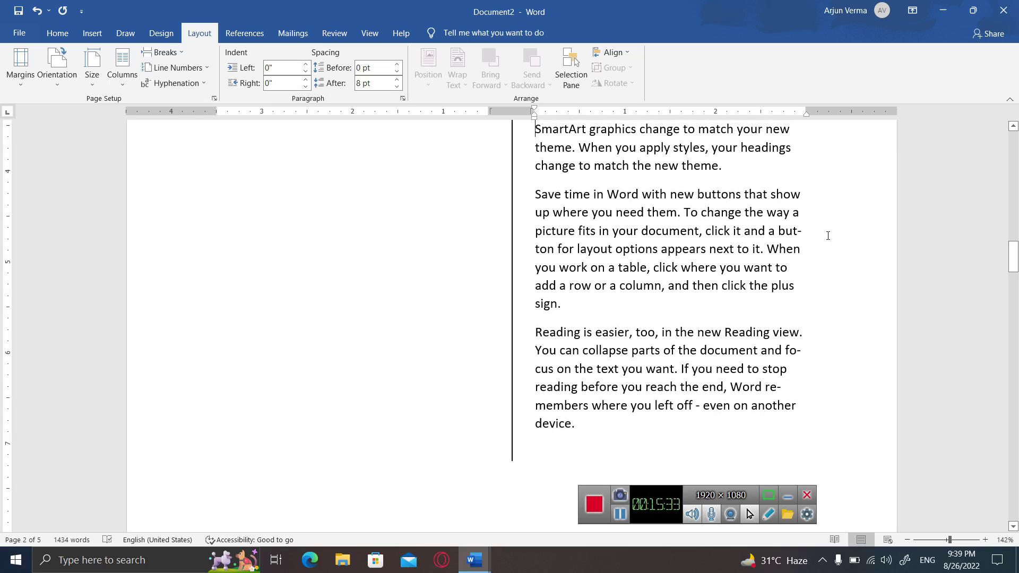
scroll(804, 232, up, 2)
scroll(805, 232, up, 3)
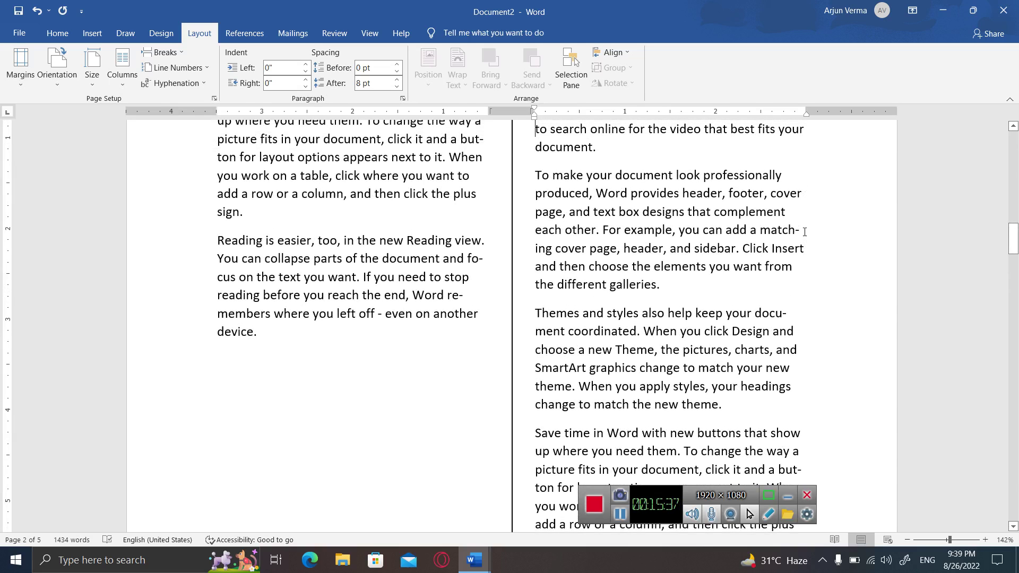
right_click(804, 232)
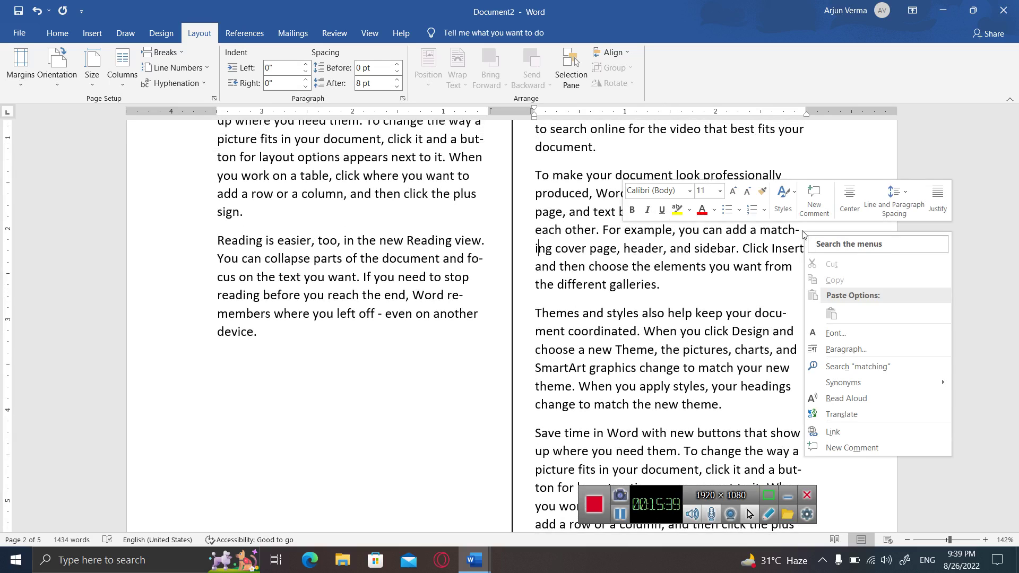
click(767, 232)
key(ctrl+a)
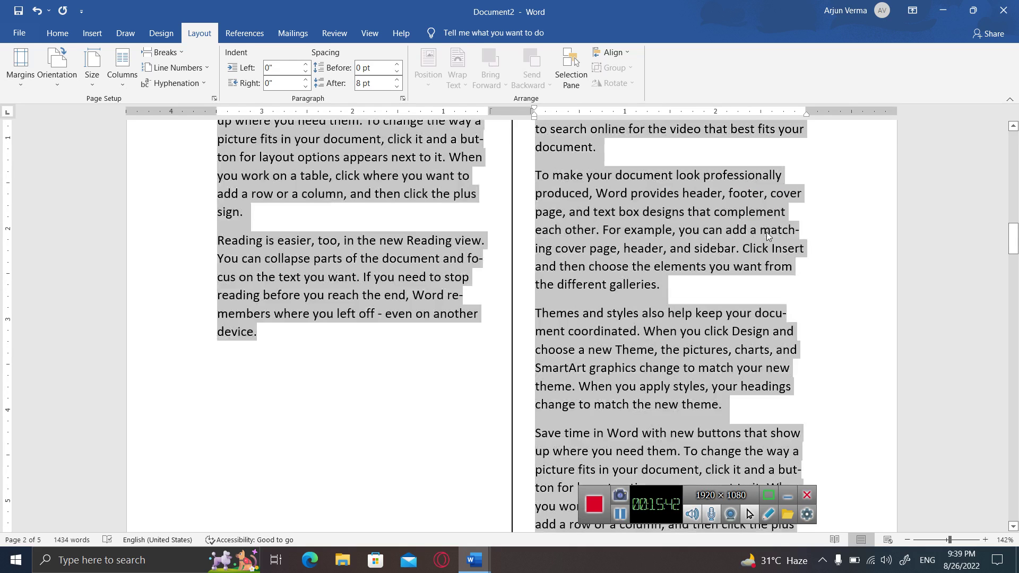
Set the Layout hyphenation option to None.
right_click(199, 88)
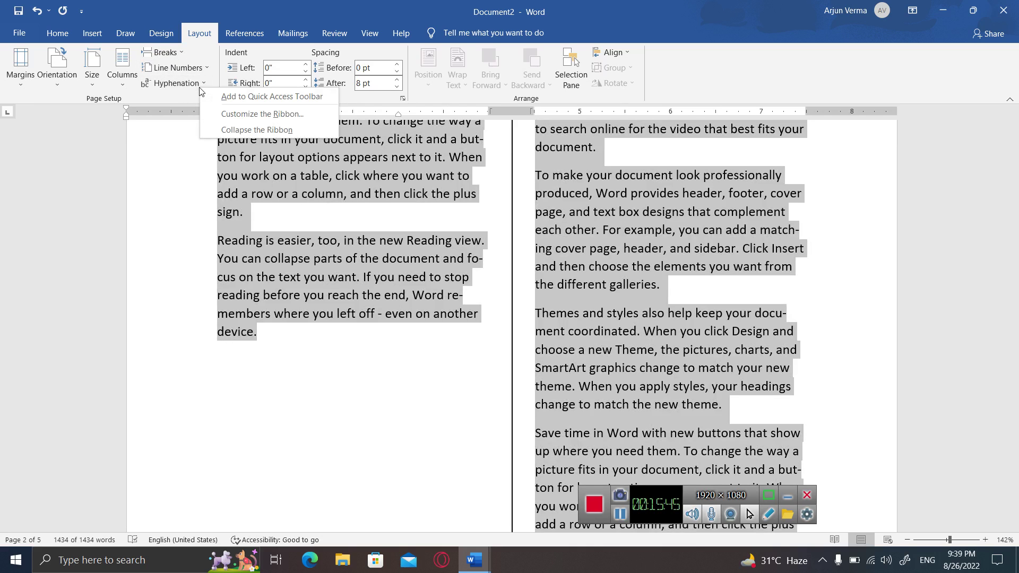
click(198, 83)
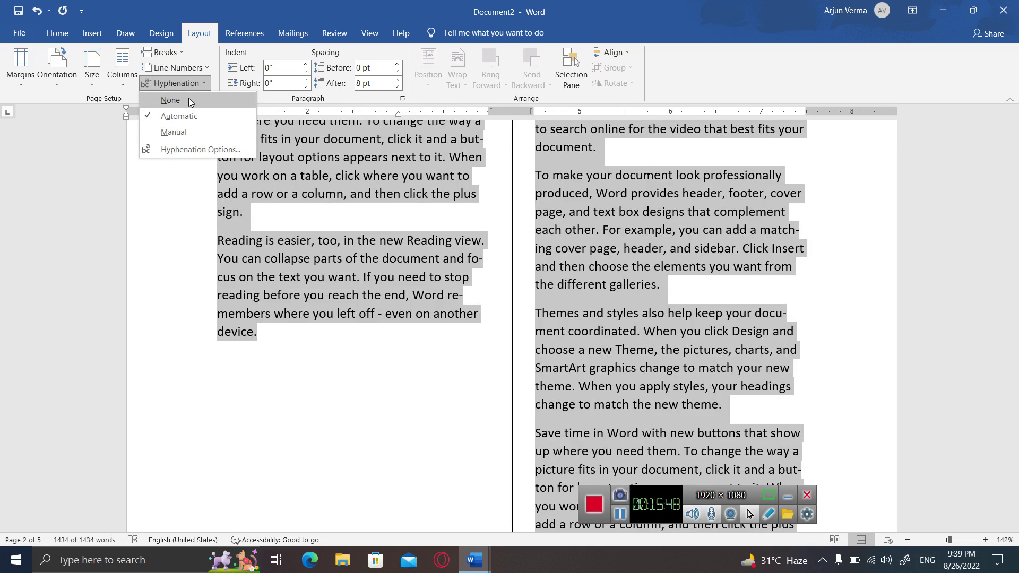
click(185, 101)
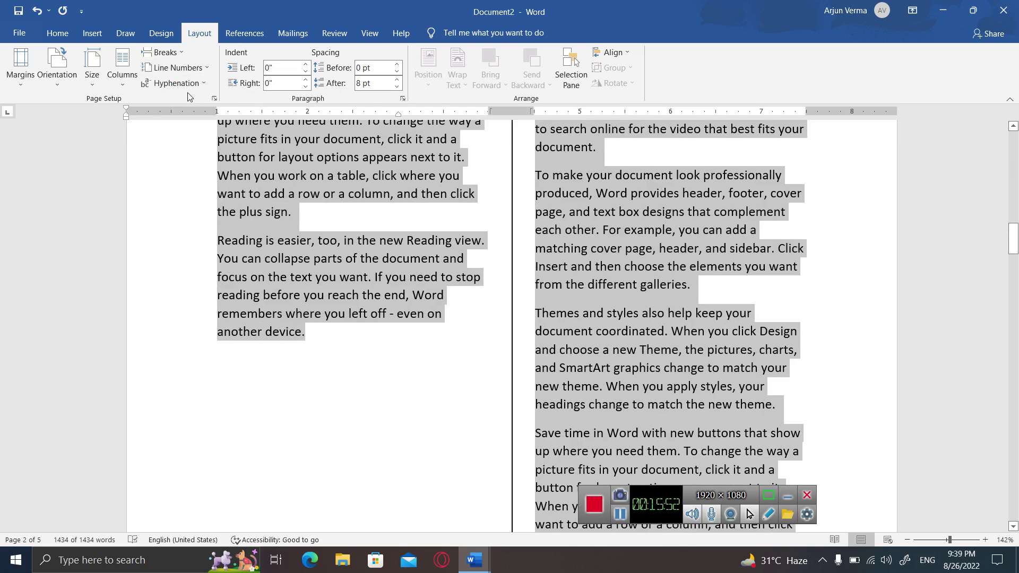
Recheck the hyphenation menu without changes, clear the whole-document selection and scroll back up.
click(208, 85)
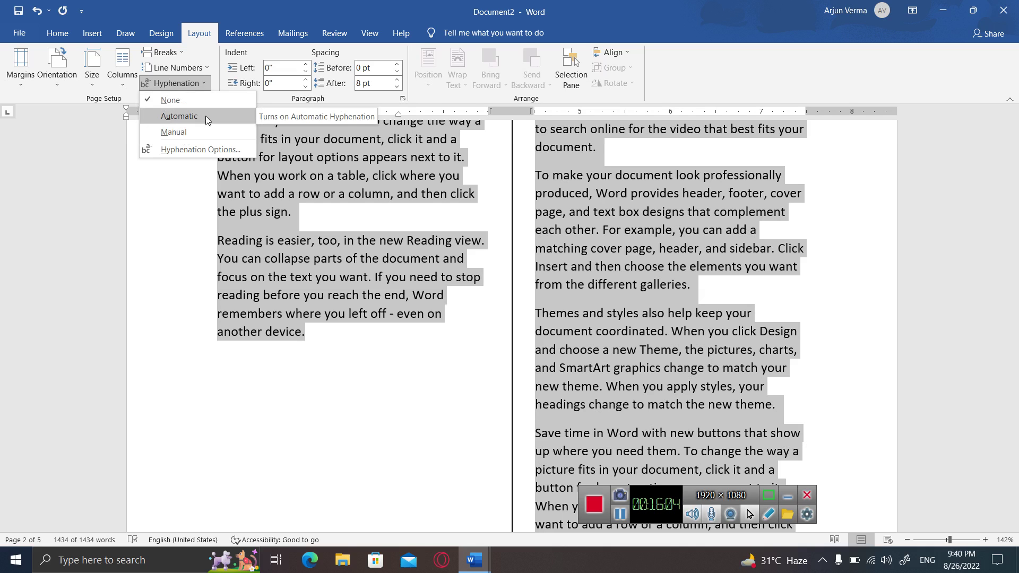
click(295, 155)
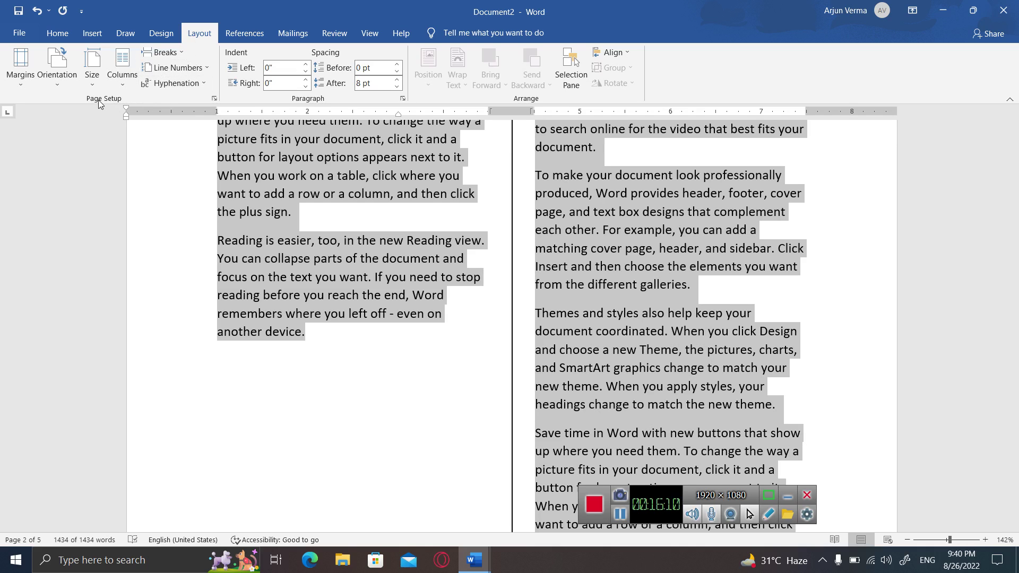
click(457, 194)
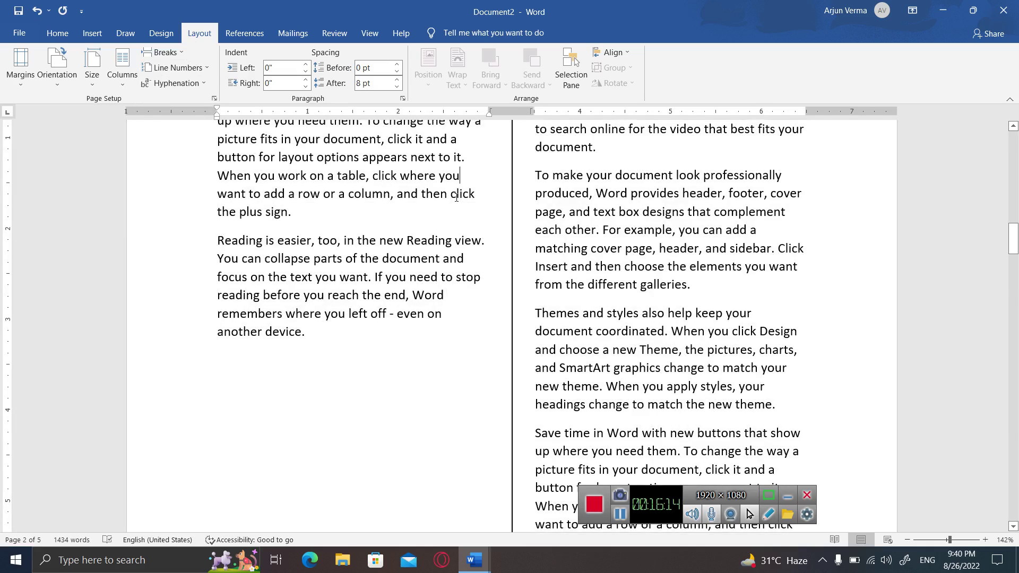
scroll(457, 197, up, 2)
scroll(457, 196, up, 4)
scroll(457, 197, up, 4)
scroll(456, 197, up, 4)
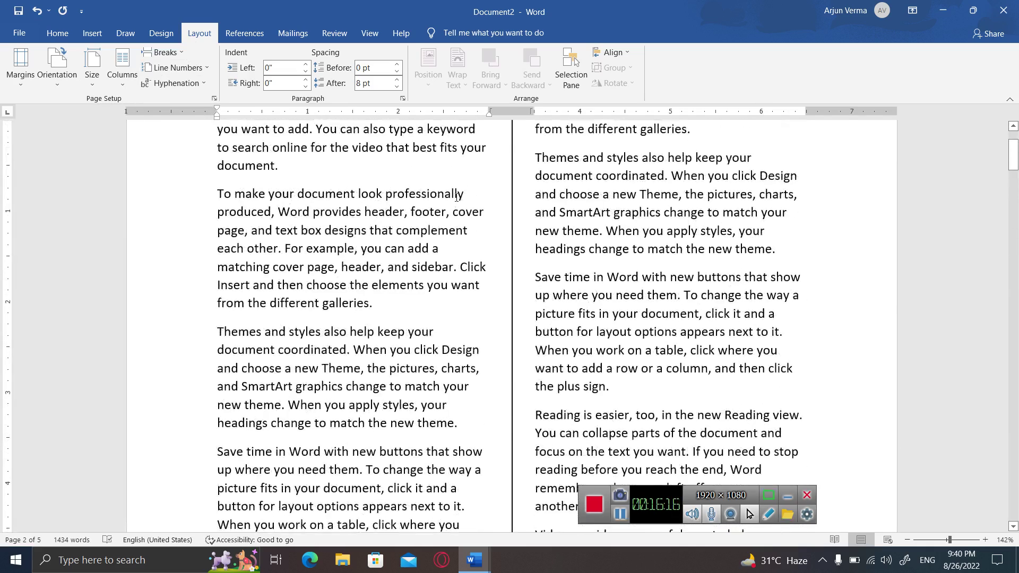
scroll(457, 197, up, 1)
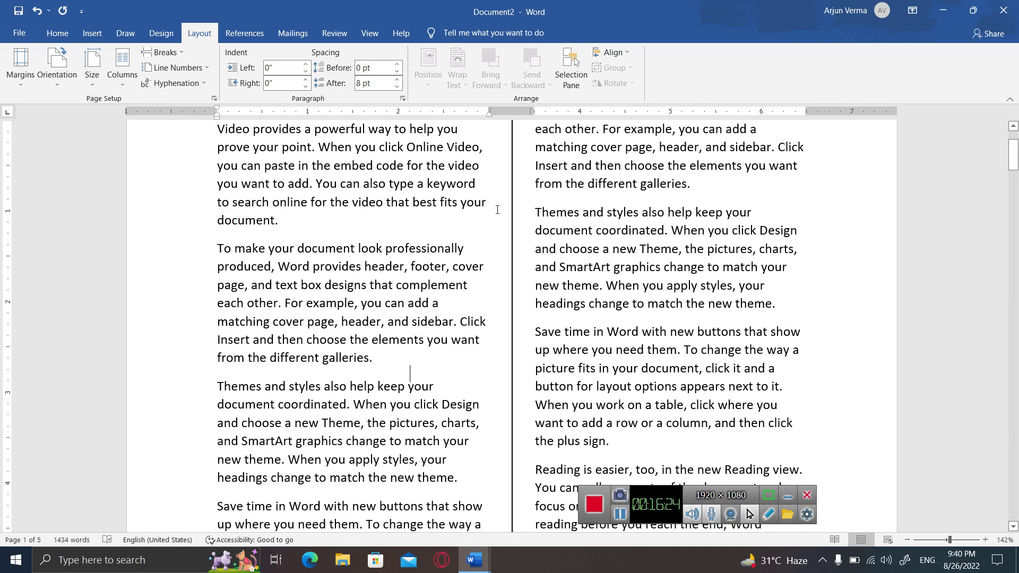
scroll(497, 209, down, 2)
scroll(497, 210, down, 3)
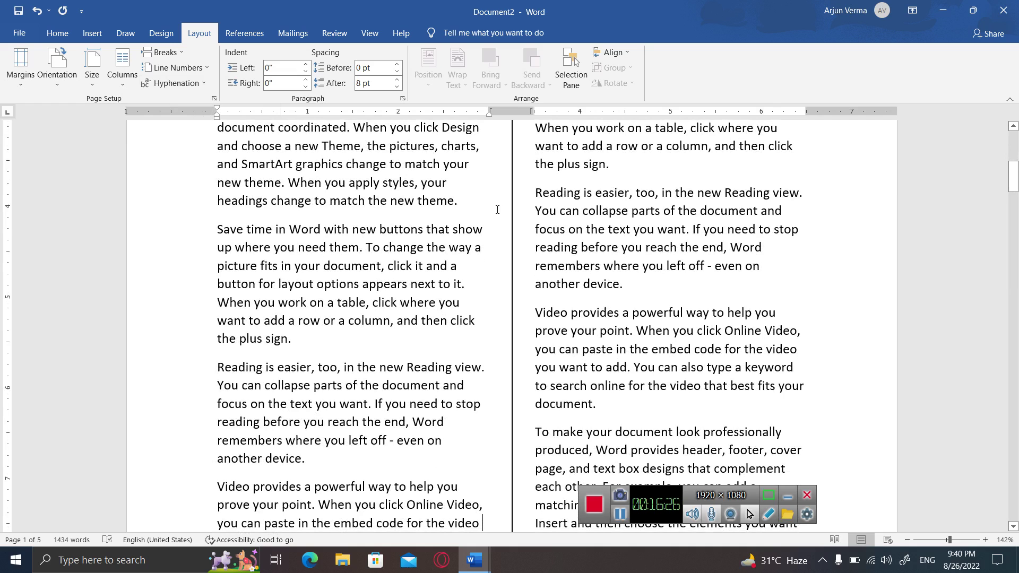